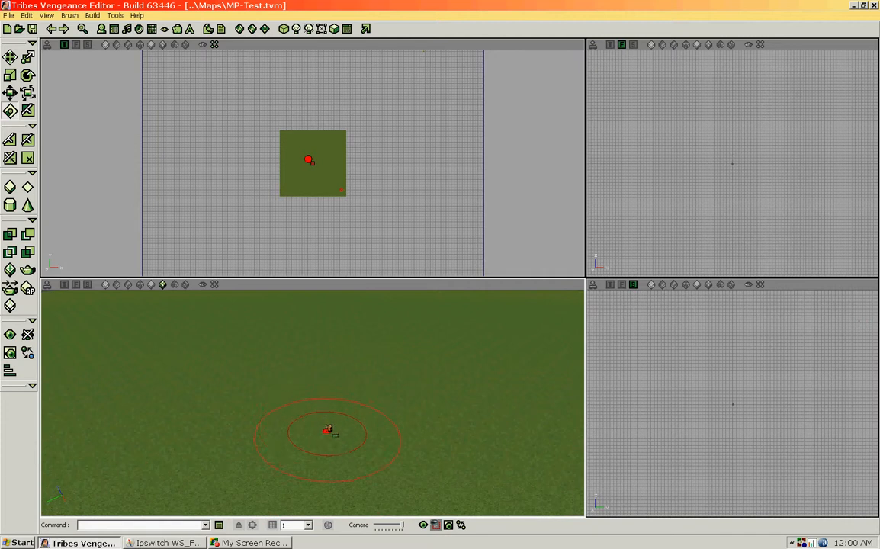
Step: Bring up Terrain Editing with the Painting tool and shrink the brush to an inner radius of 634 and outer radius of about 1570
mouse_move(320, 410)
right_down()
mouse_move(323, 431)
mouse_move(326, 409)
right_up()
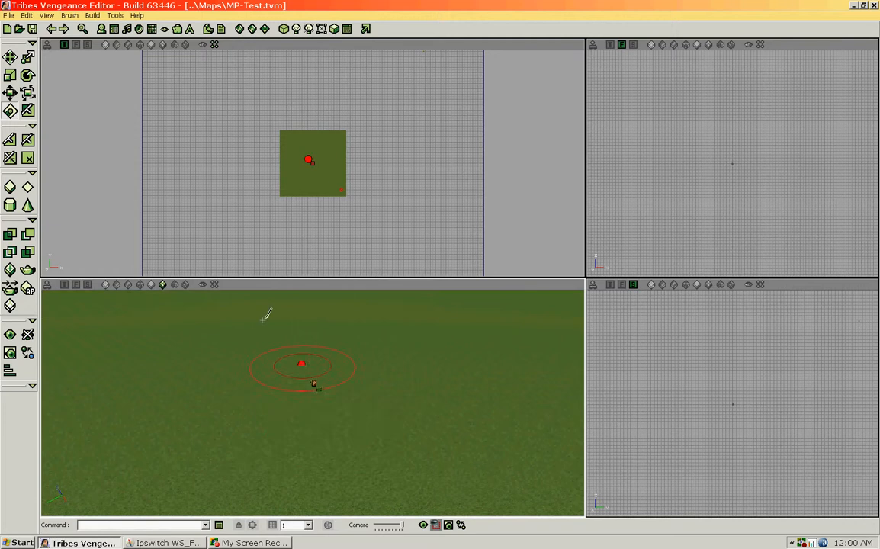
click(10, 108)
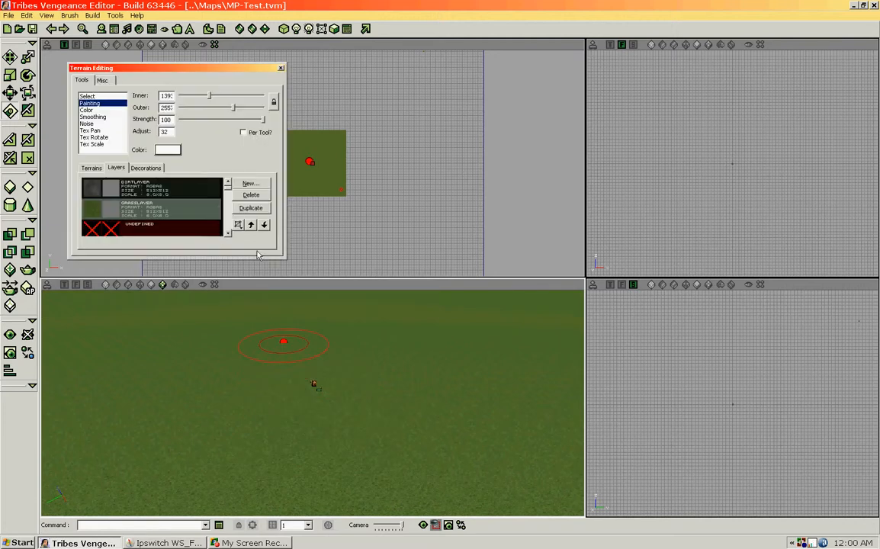
click(99, 168)
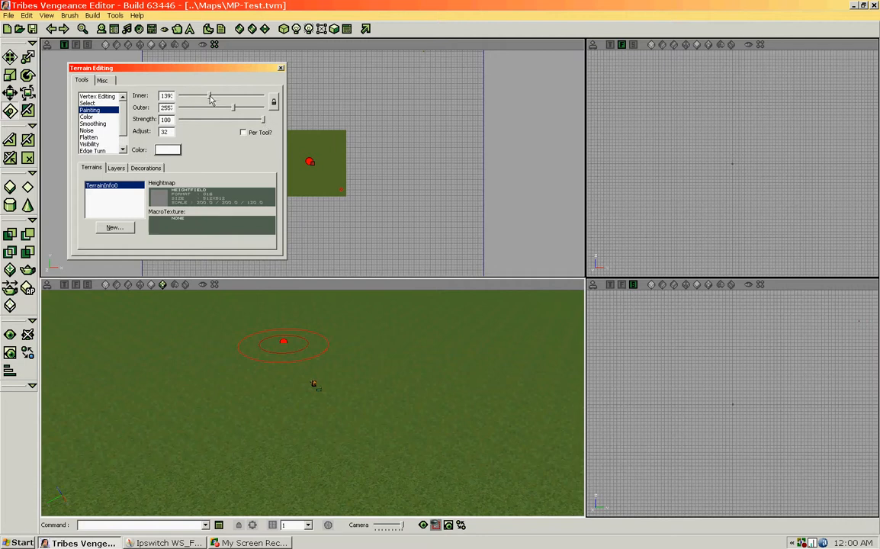
mouse_move(210, 96)
mouse_down()
mouse_move(193, 100)
mouse_move(236, 112)
mouse_move(214, 114)
mouse_up()
Step: Paint a cluster of hills and valleys onto the flat grass terrain, and close Terrain Editing
right_drag(286, 388, 288, 374)
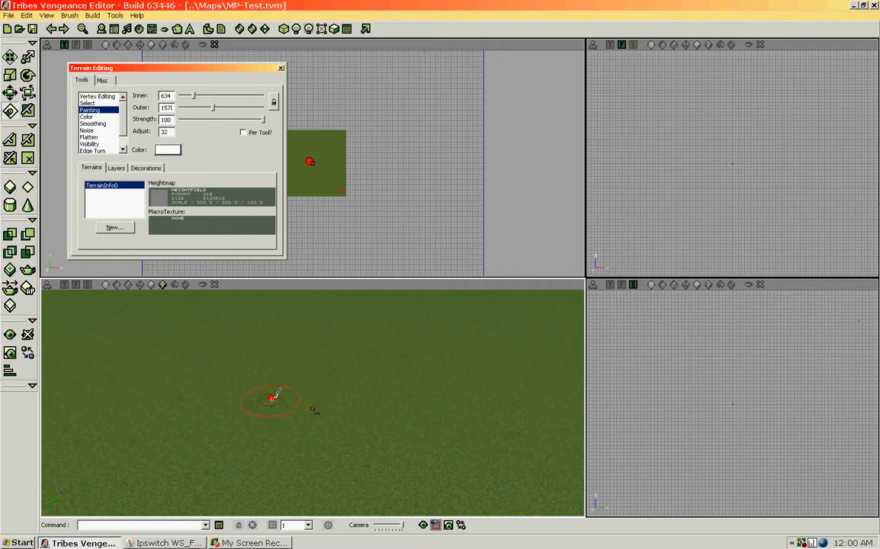
mouse_move(273, 397)
ctrl+mouse_down()
mouse_move(294, 375)
mouse_move(364, 405)
mouse_move(407, 402)
mouse_move(373, 365)
mouse_move(313, 359)
mouse_move(245, 382)
mouse_move(228, 416)
mouse_move(334, 467)
mouse_move(376, 456)
mouse_move(313, 381)
mouse_move(338, 377)
mouse_move(360, 345)
mouse_move(417, 355)
mouse_move(440, 347)
mouse_move(370, 351)
mouse_move(301, 336)
mouse_move(255, 359)
mouse_move(456, 412)
mouse_move(466, 392)
mouse_move(458, 455)
mouse_move(423, 440)
mouse_move(359, 369)
mouse_move(314, 354)
mouse_move(222, 366)
mouse_move(187, 409)
mouse_move(213, 410)
mouse_move(217, 453)
mouse_move(336, 442)
mouse_move(282, 427)
mouse_move(301, 416)
mouse_move(290, 382)
ctrl+mouse_up()
mouse_move(435, 405)
mouse_down()
mouse_move(458, 438)
mouse_move(435, 458)
mouse_move(451, 427)
mouse_move(412, 423)
mouse_move(466, 404)
mouse_move(435, 416)
mouse_move(428, 408)
mouse_up()
drag(364, 361, 368, 355)
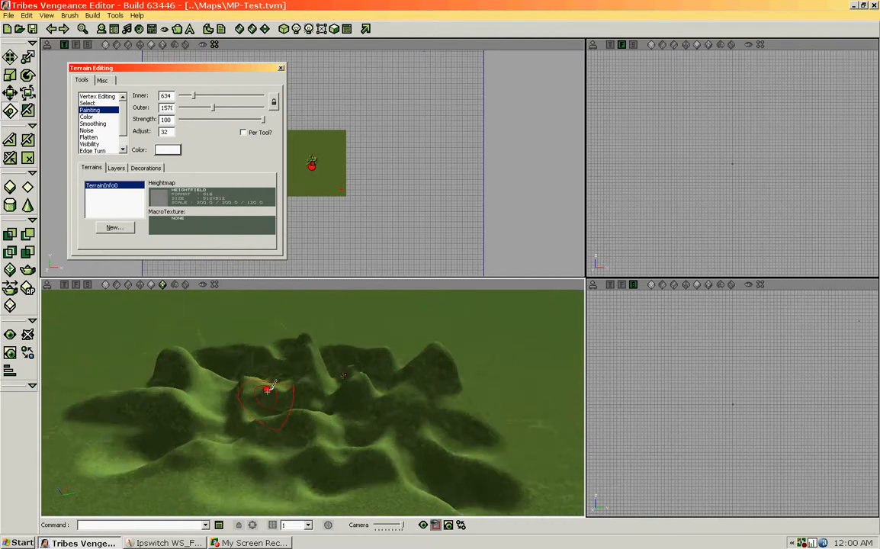
drag(268, 392, 259, 398)
click(281, 69)
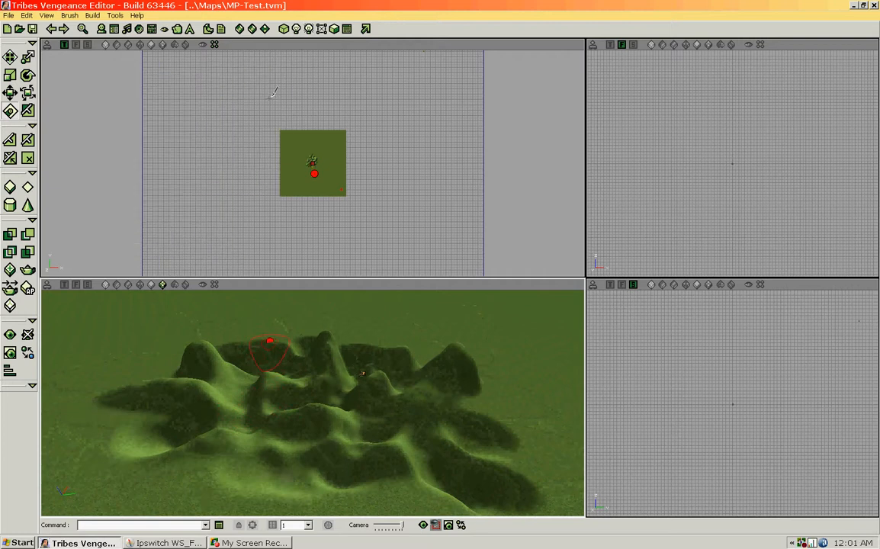
Step: Switch to camera movement and build a cylinder builder brush with the default dimensions
click(10, 57)
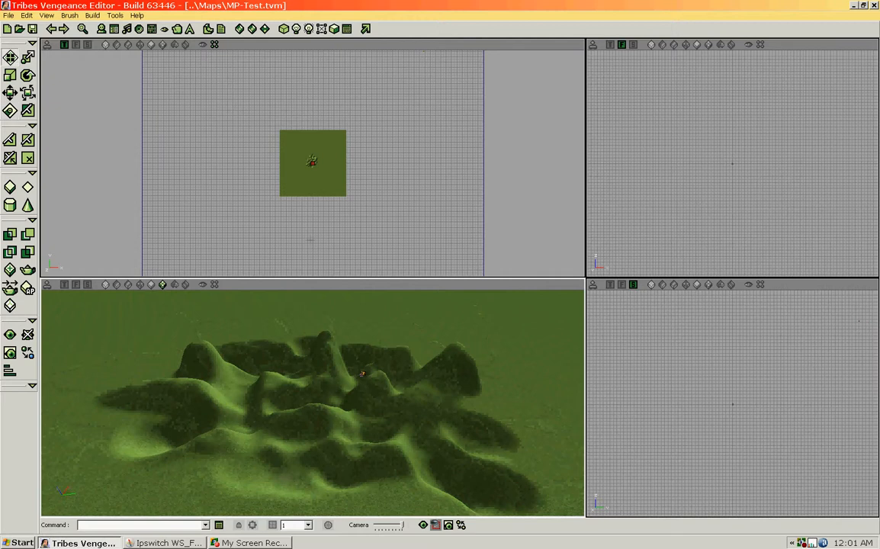
drag(363, 374, 331, 387)
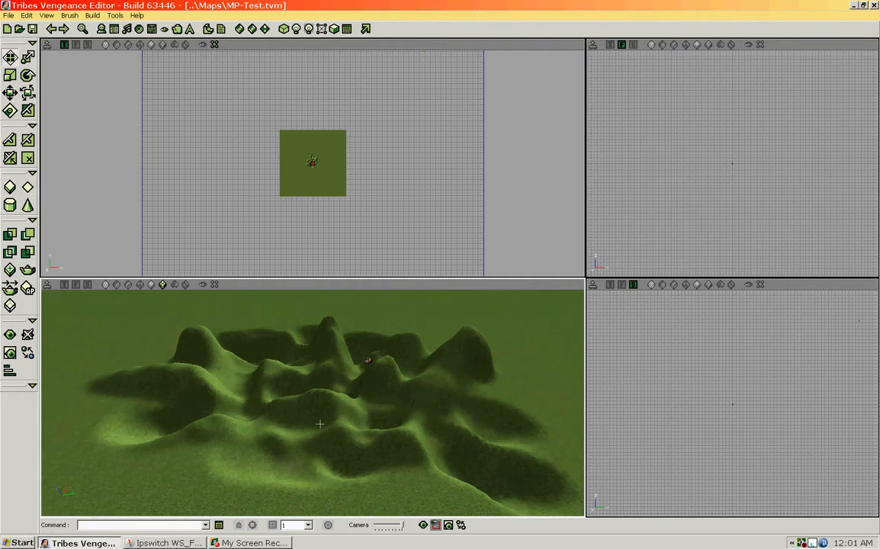
drag(312, 403, 322, 373)
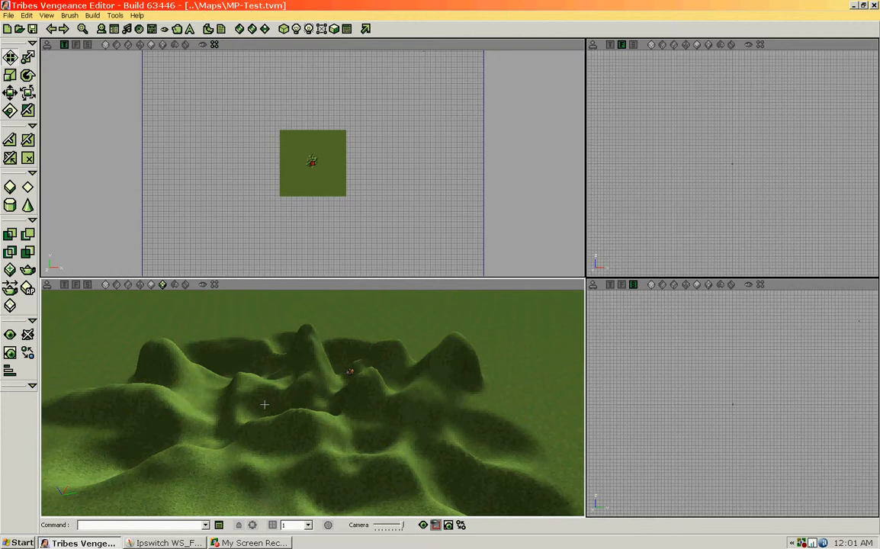
click(10, 206)
Step: Move the builder brush onto the open flat ground away from the hills
drag(356, 402, 357, 360)
right_drag(356, 360, 362, 381)
mouse_move(362, 381)
mouse_down()
mouse_move(362, 358)
mouse_move(370, 461)
mouse_up()
right_drag(370, 462, 544, 455)
mouse_move(329, 425)
right_down()
mouse_move(334, 418)
mouse_move(325, 425)
right_up()
right_click(325, 425)
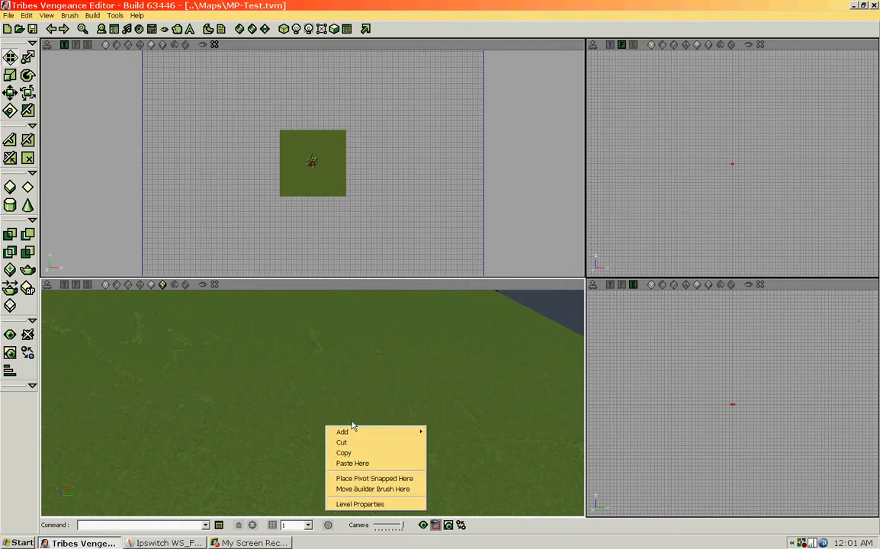
click(363, 490)
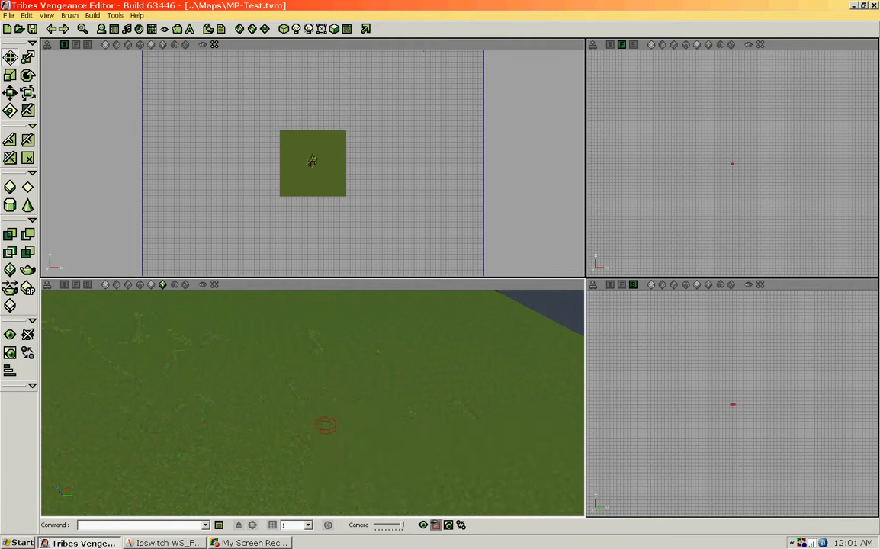
Step: Move the builder brush into the valley in the middle of the painted hills
right_drag(363, 458, 363, 469)
drag(363, 458, 363, 427)
mouse_move(363, 458)
right_down()
mouse_move(362, 485)
mouse_move(354, 450)
mouse_move(267, 447)
mouse_move(240, 427)
right_up()
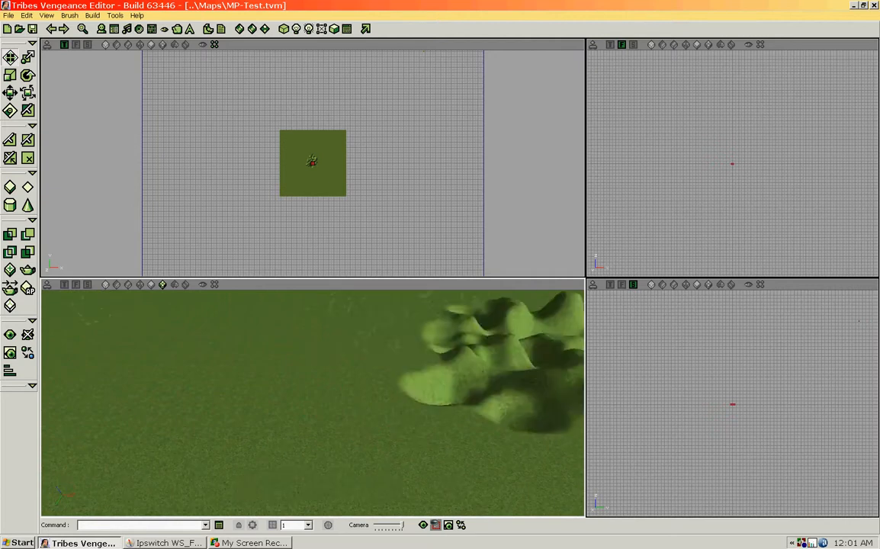
mouse_move(334, 430)
mouse_down()
mouse_move(359, 416)
mouse_move(374, 450)
mouse_move(334, 431)
mouse_up()
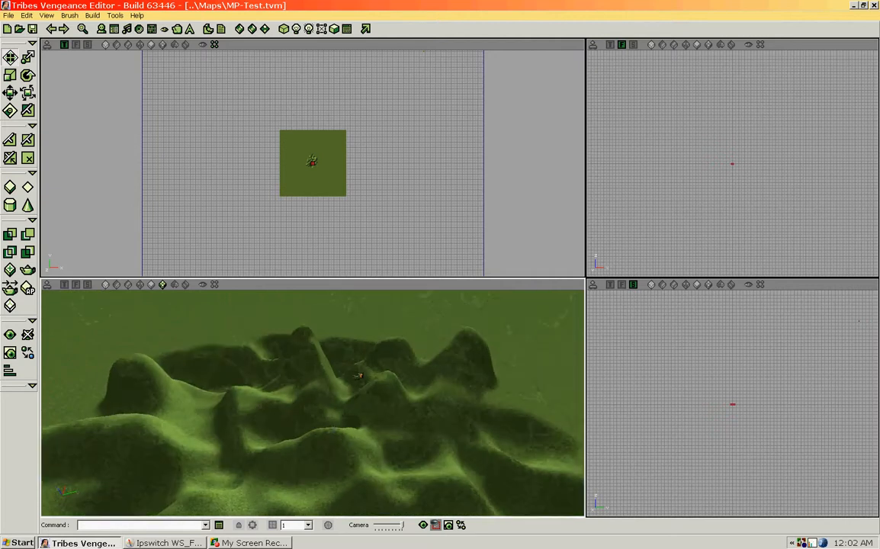
right_click(336, 432)
click(366, 492)
mouse_move(331, 443)
mouse_down()
mouse_move(332, 374)
mouse_move(330, 452)
mouse_move(350, 412)
mouse_move(351, 473)
mouse_up()
click(350, 433)
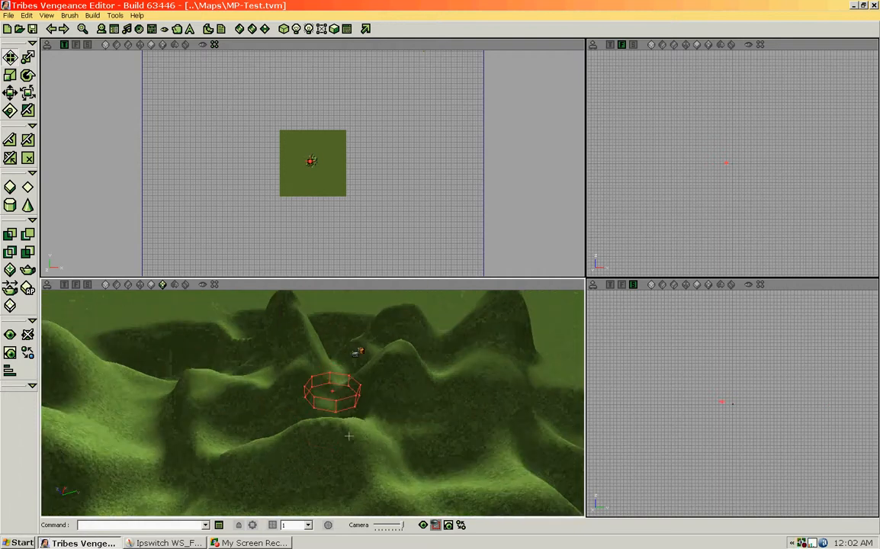
Step: Hide the terrain in the top-down viewport and frame the builder brush there
right_click(399, 47)
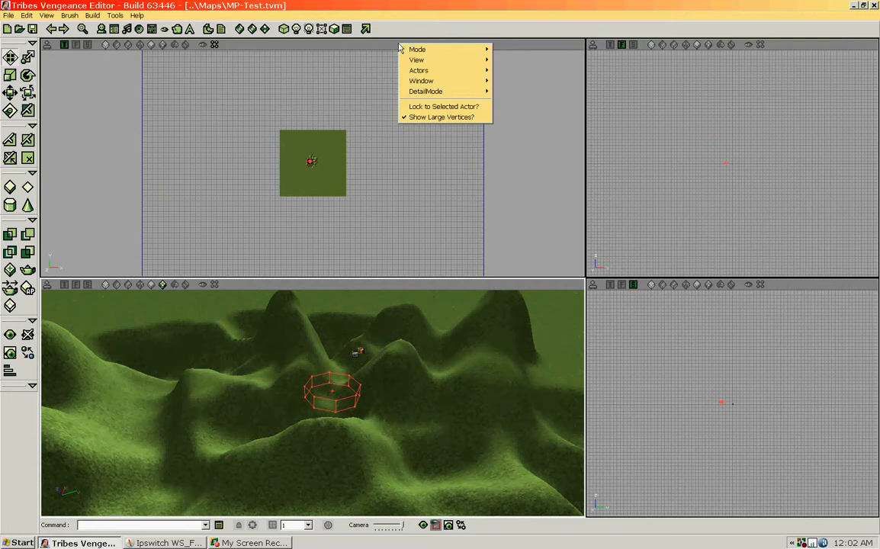
mouse_move(419, 65)
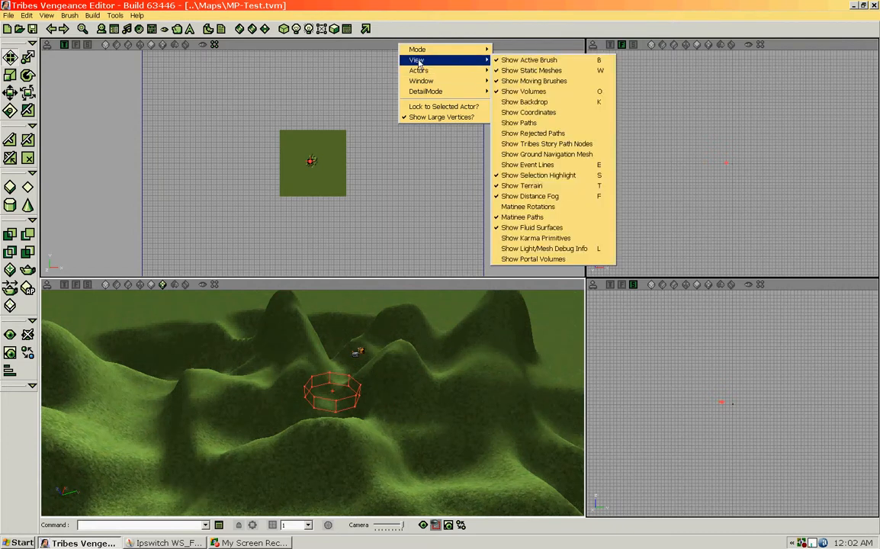
click(525, 186)
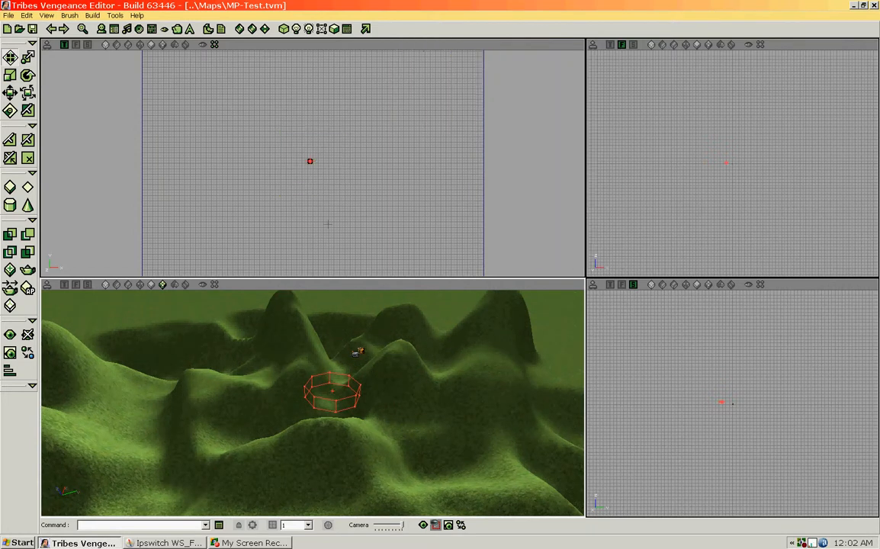
drag(325, 197, 340, 391)
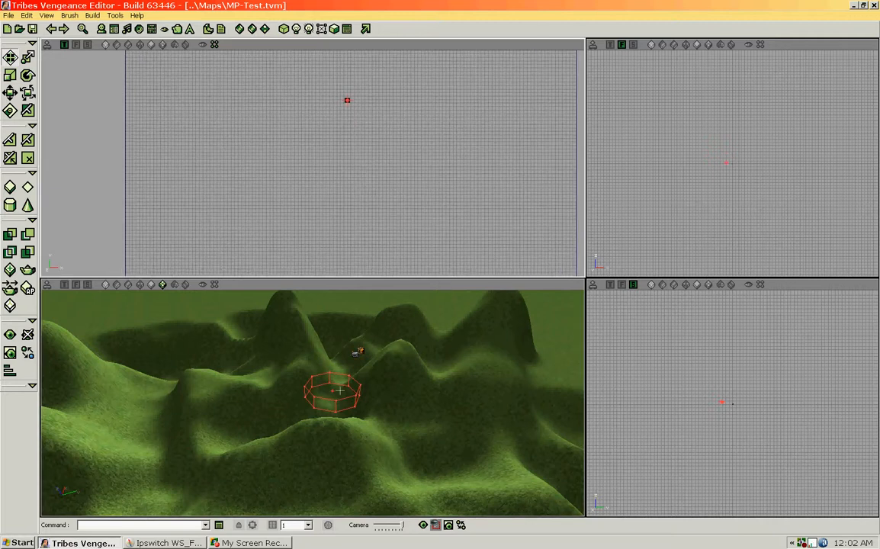
mouse_move(332, 450)
mouse_down()
mouse_move(341, 445)
mouse_move(324, 443)
mouse_move(321, 427)
mouse_up()
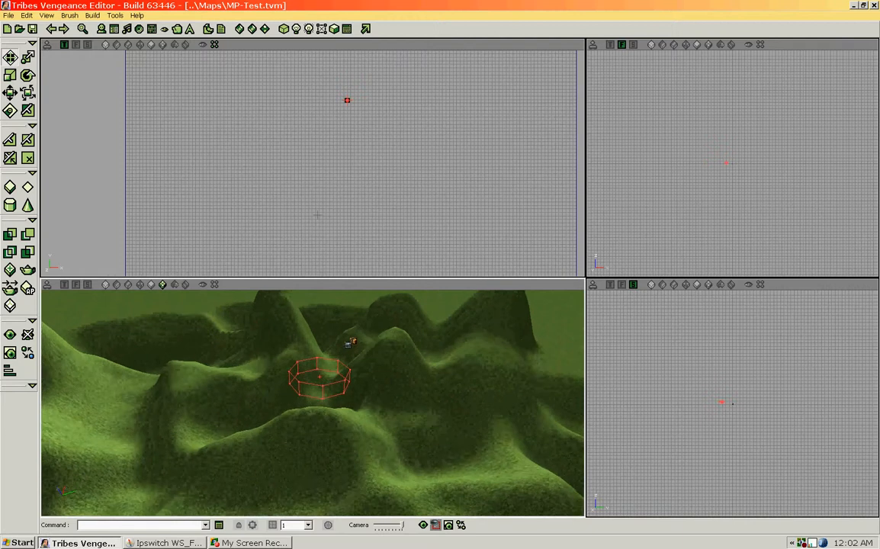
mouse_move(347, 100)
mouse_down()
mouse_move(327, 161)
mouse_move(383, 92)
mouse_move(300, 243)
mouse_move(321, 154)
mouse_move(348, 132)
mouse_move(334, 124)
mouse_move(351, 159)
mouse_move(333, 144)
mouse_up()
scroll(327, 161, up, 2)
scroll(312, 160, up, 5)
scroll(312, 161, down, 1)
scroll(313, 160, down, 2)
scroll(313, 161, up, 3)
scroll(313, 160, up, 3)
scroll(313, 160, up, 1)
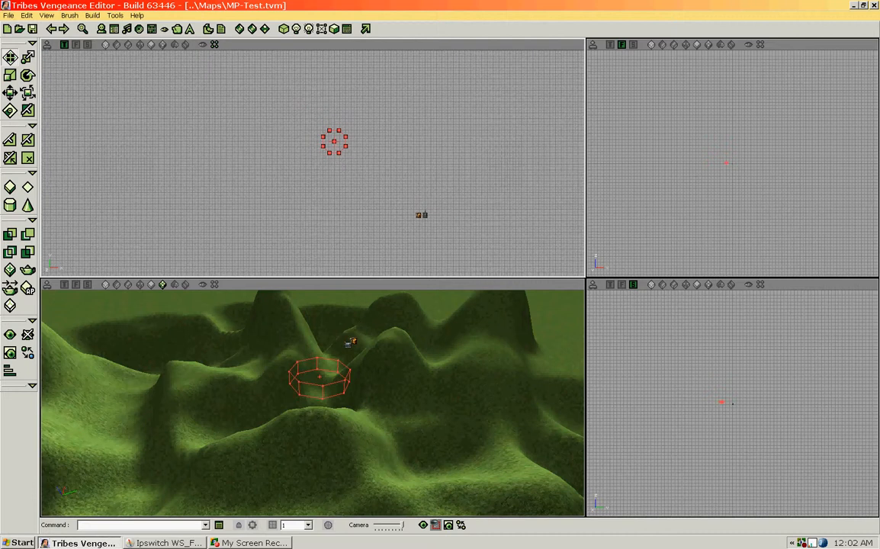
scroll(356, 188, down, 1)
mouse_move(357, 188)
mouse_down()
mouse_move(408, 162)
mouse_move(380, 180)
mouse_up()
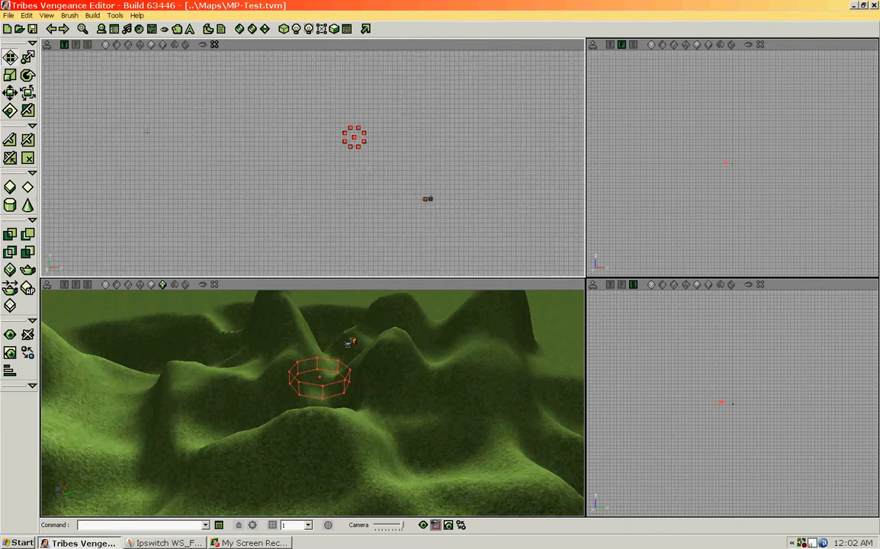
Step: Rebuild the cylinder brush with a height of 1000 and an outer radius of 2000, and close the CylinderBuilder
right_click(10, 206)
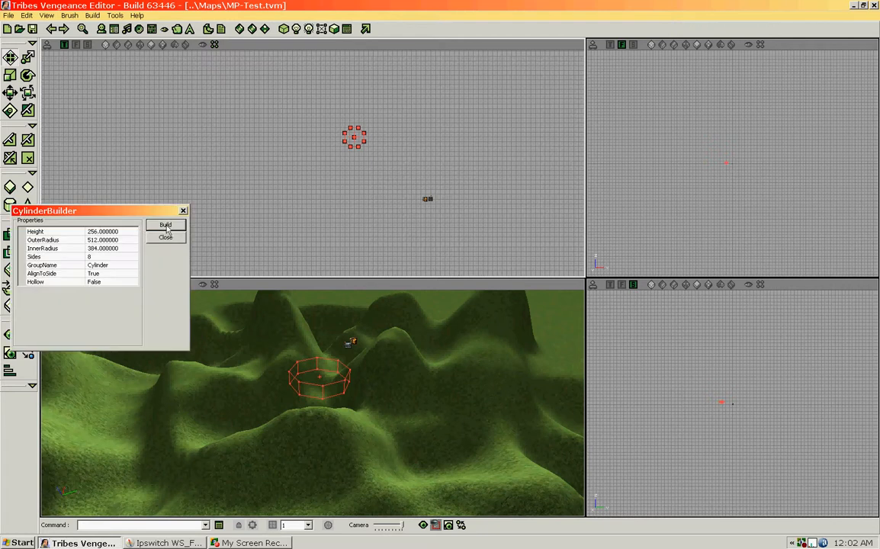
click(93, 231)
drag(96, 232, 42, 231)
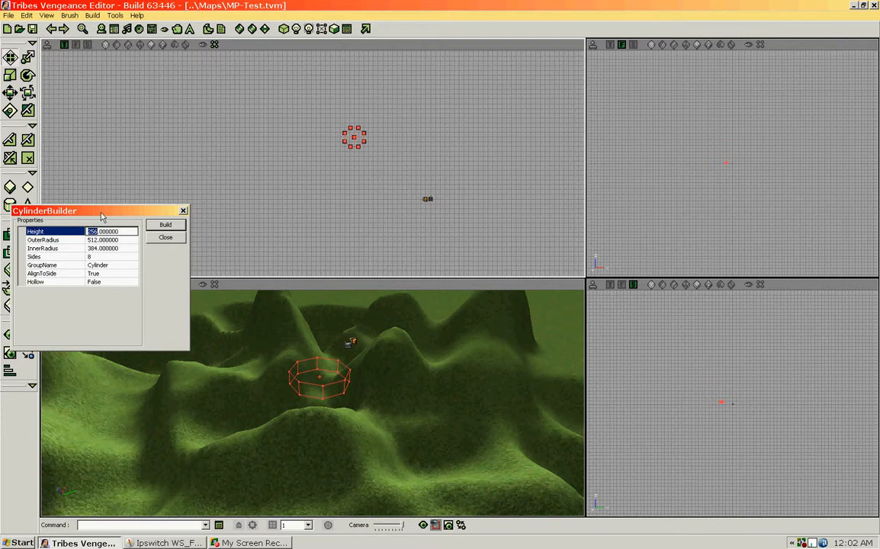
text(1000)
click(89, 239)
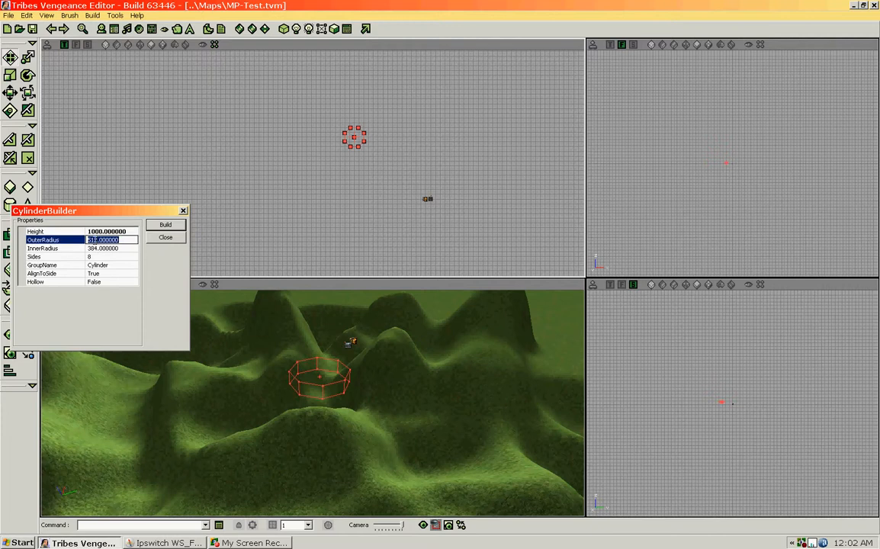
drag(97, 240, 71, 244)
text(2000)
click(153, 226)
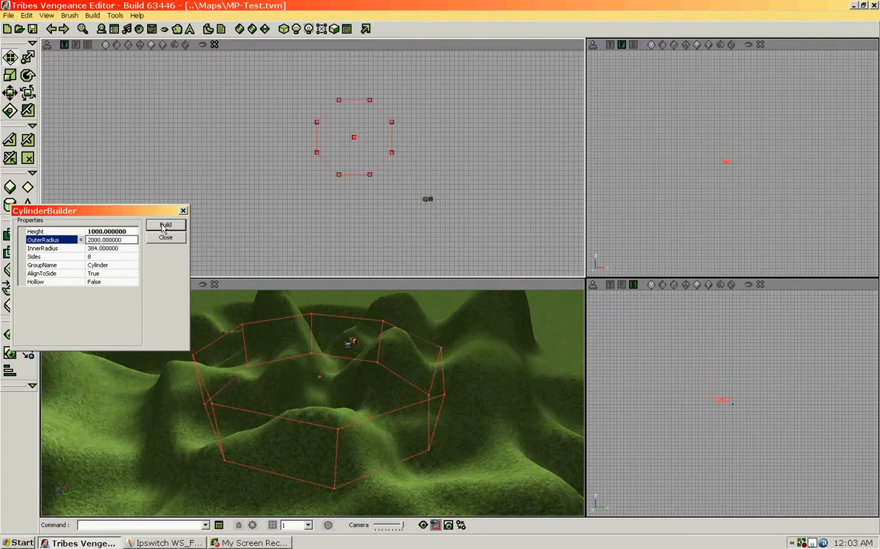
click(183, 211)
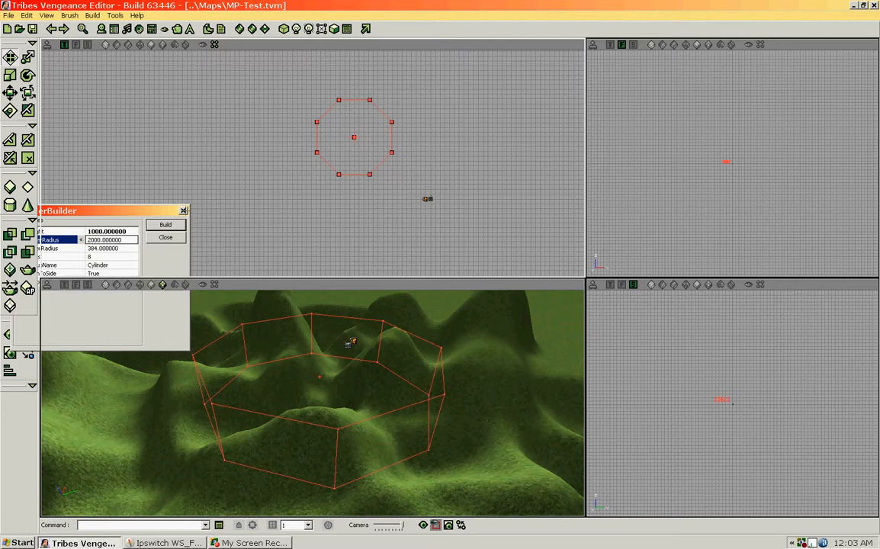
Step: Show the terrain again in the top-down viewport with the whole hill cluster in view
mouse_move(347, 394)
mouse_down()
mouse_move(347, 481)
mouse_move(353, 171)
mouse_move(325, 217)
mouse_move(337, 157)
mouse_move(345, 209)
mouse_up()
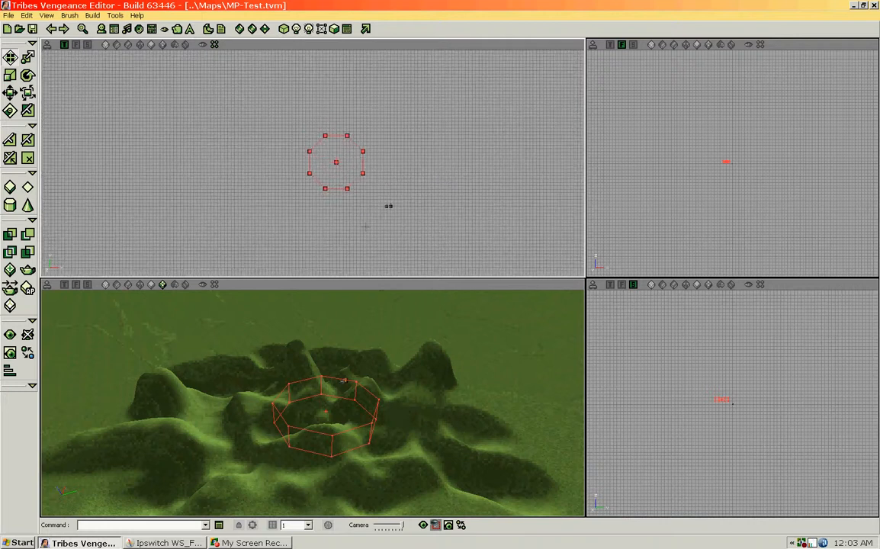
right_click(394, 46)
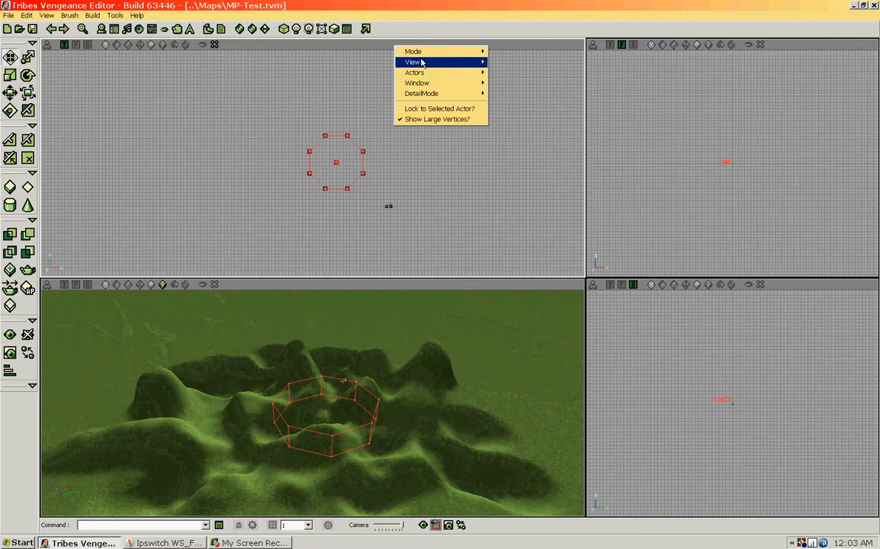
mouse_move(416, 62)
click(527, 189)
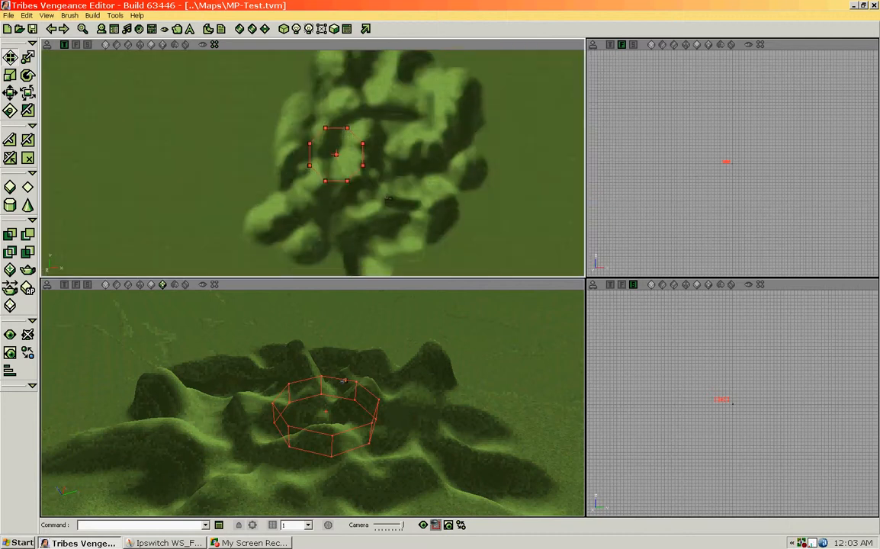
mouse_move(351, 170)
mouse_down()
mouse_move(351, 136)
mouse_move(341, 152)
mouse_move(343, 146)
mouse_up()
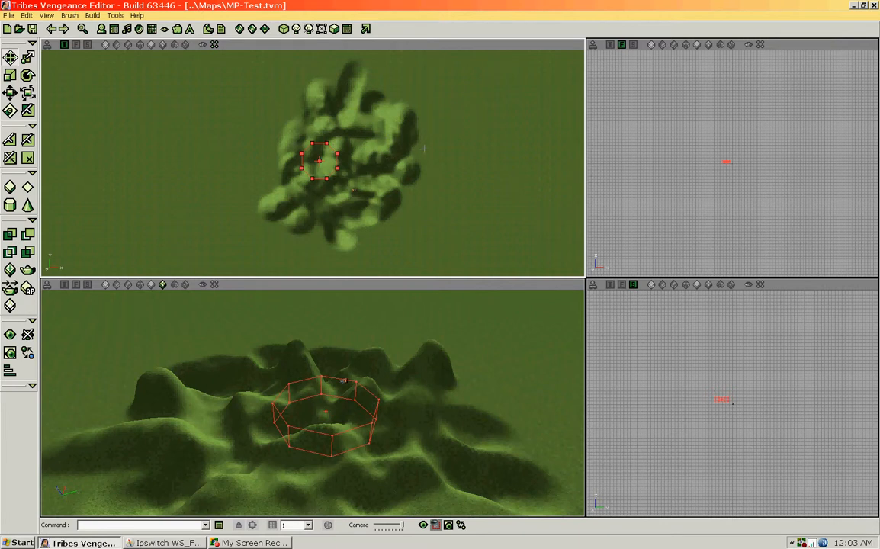
mouse_move(431, 148)
mouse_down()
mouse_move(431, 137)
mouse_move(415, 134)
mouse_move(422, 150)
mouse_up()
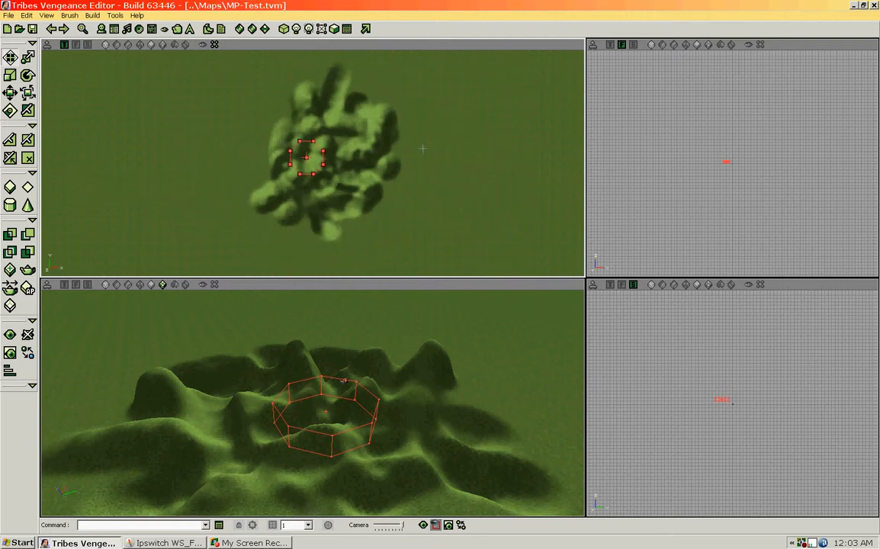
Step: Use vertex editing to pull the brush's upper-right vertices out past the hills in the top view
click(29, 58)
mouse_move(318, 154)
mouse_down()
mouse_move(276, 188)
mouse_move(289, 151)
mouse_move(294, 174)
mouse_up()
right_click(349, 163)
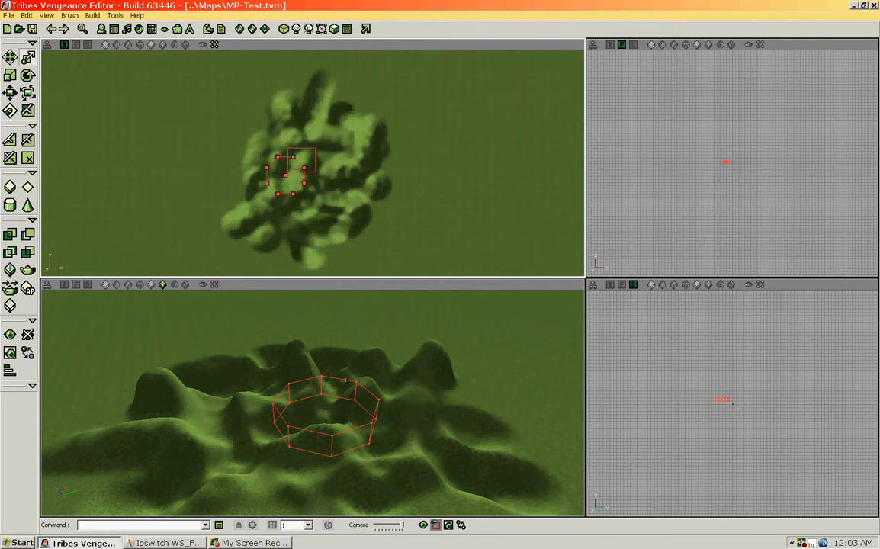
mouse_move(288, 148)
ctrl+alt+mouse_down()
mouse_move(316, 174)
mouse_move(375, 100)
mouse_move(425, 78)
ctrl+alt+mouse_up()
click(295, 184)
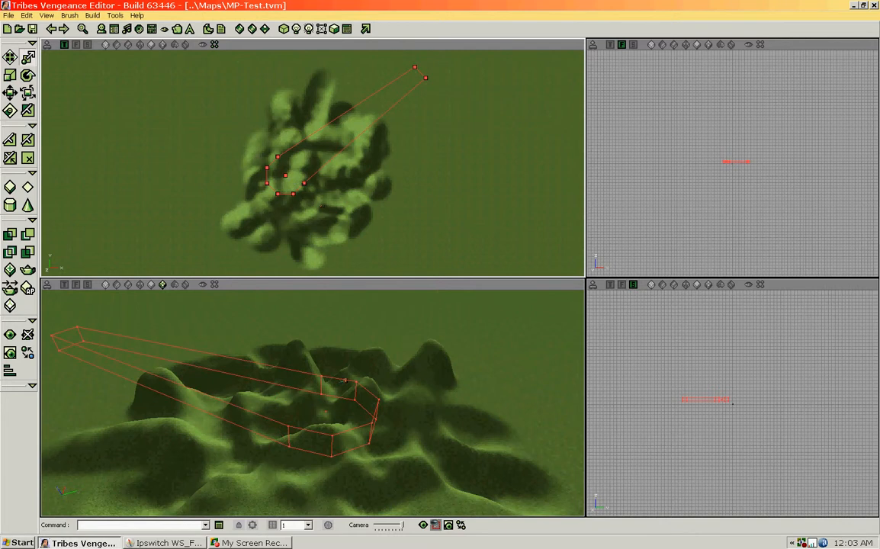
Step: Pull the brush's lower-right, upper-left and lower-left vertices outward in the top view so the outline encloses all the hills
mouse_move(289, 178)
ctrl+alt+mouse_down()
mouse_move(316, 204)
mouse_move(399, 237)
mouse_move(425, 271)
ctrl+alt+mouse_up()
ctrl+alt+drag(280, 167, 282, 171)
mouse_move(247, 143)
ctrl+mouse_down()
mouse_move(177, 49)
mouse_move(197, 79)
ctrl+mouse_up()
drag(313, 168, 325, 115)
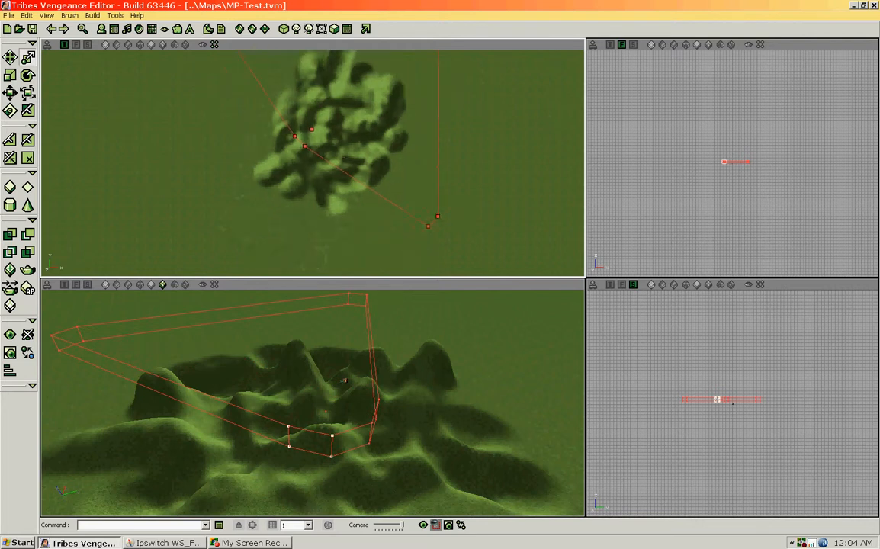
scroll(326, 163, down, 3)
scroll(269, 154, up, 3)
mouse_move(269, 154)
mouse_down()
mouse_move(270, 145)
mouse_move(269, 159)
mouse_move(325, 189)
mouse_move(241, 230)
mouse_move(247, 246)
mouse_up()
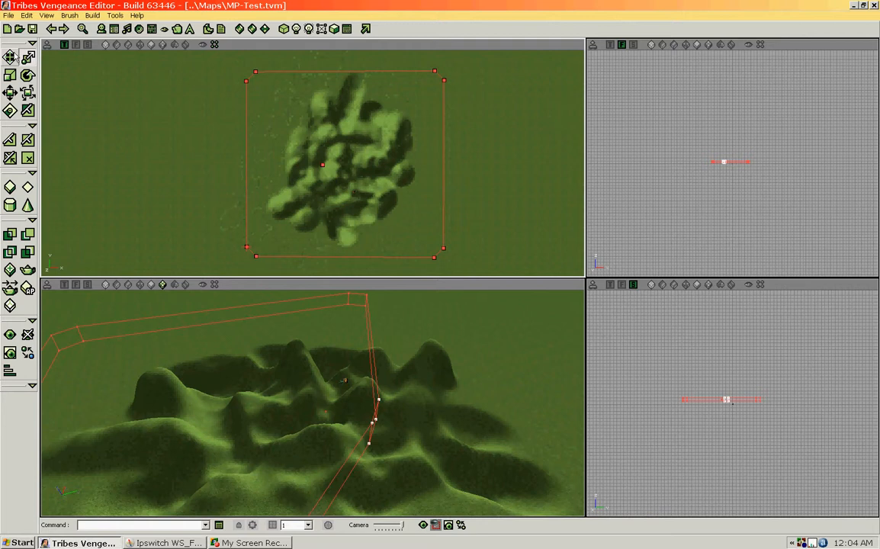
Step: Leave vertex editing, shift the brush slightly upward in the top view around the hills, and add a FluidVolume from it
click(10, 58)
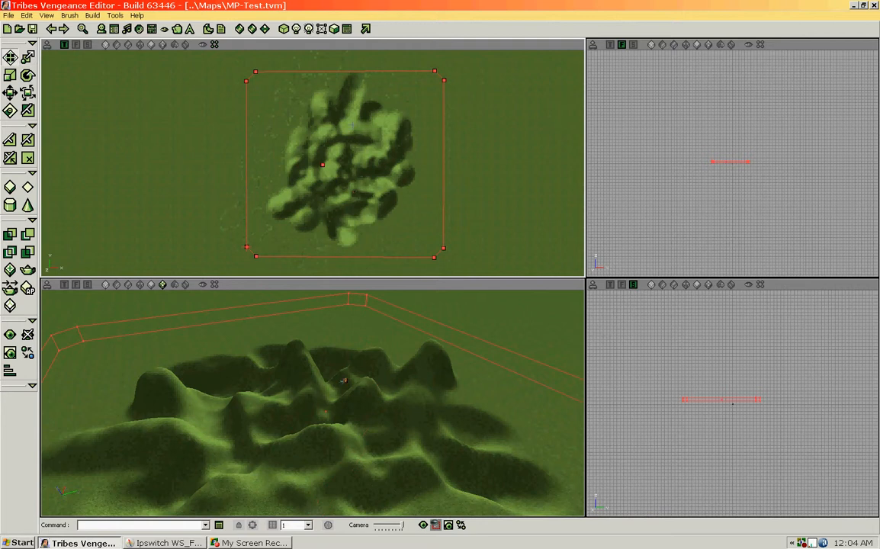
ctrl+drag(313, 144, 312, 139)
mouse_move(368, 369)
mouse_down()
mouse_move(376, 385)
mouse_move(292, 367)
mouse_up()
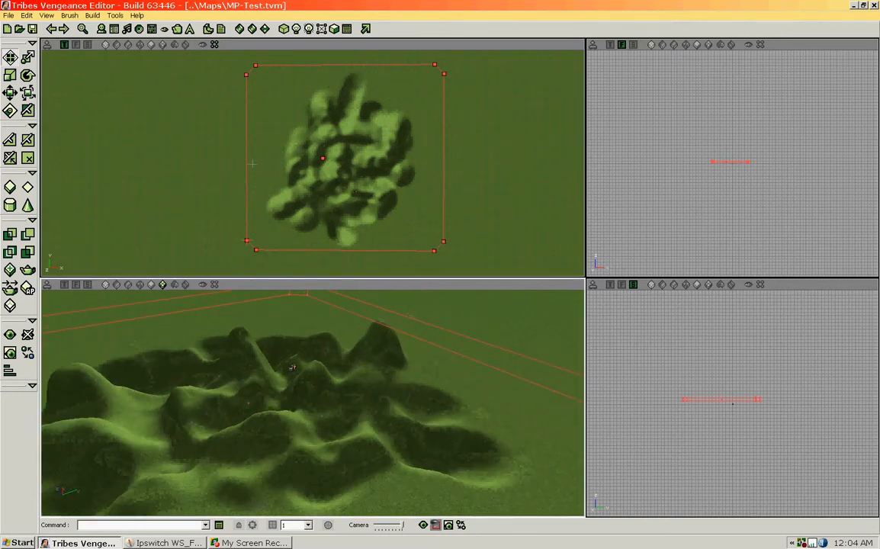
drag(343, 364, 320, 389)
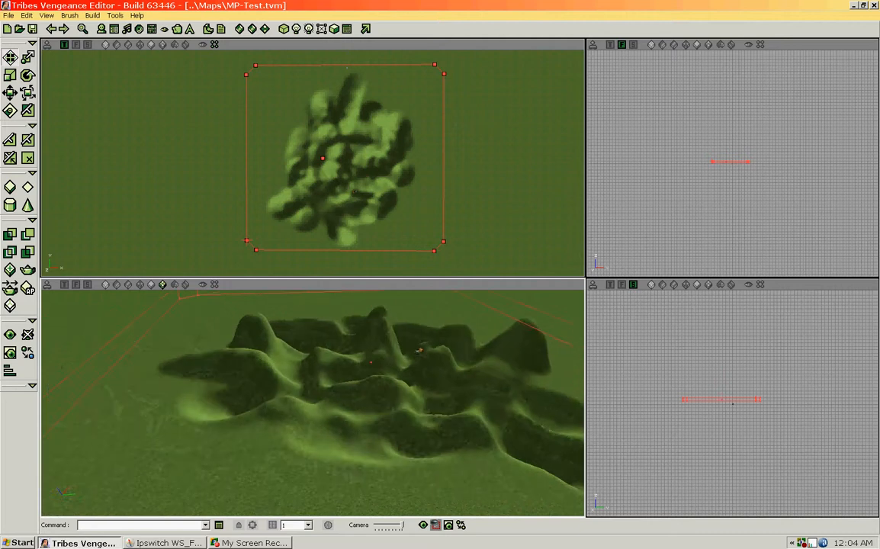
right_drag(321, 389, 320, 375)
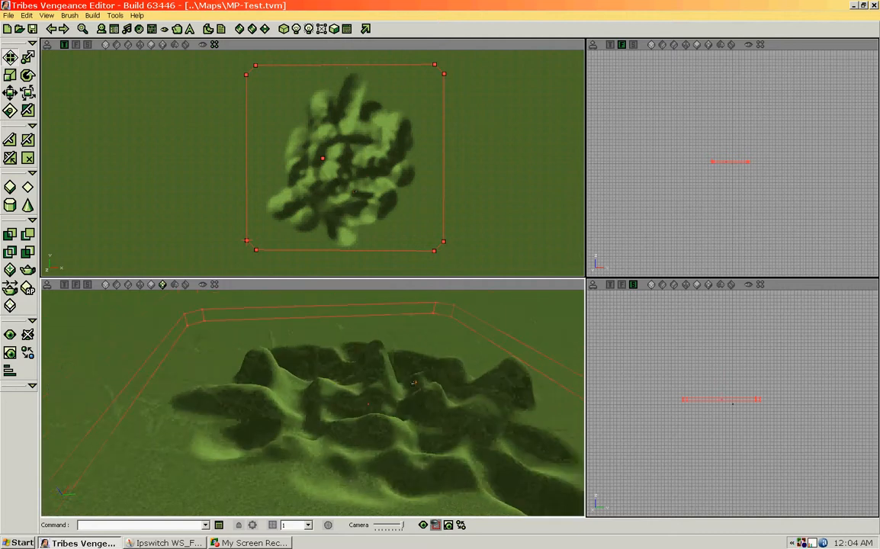
right_click(10, 307)
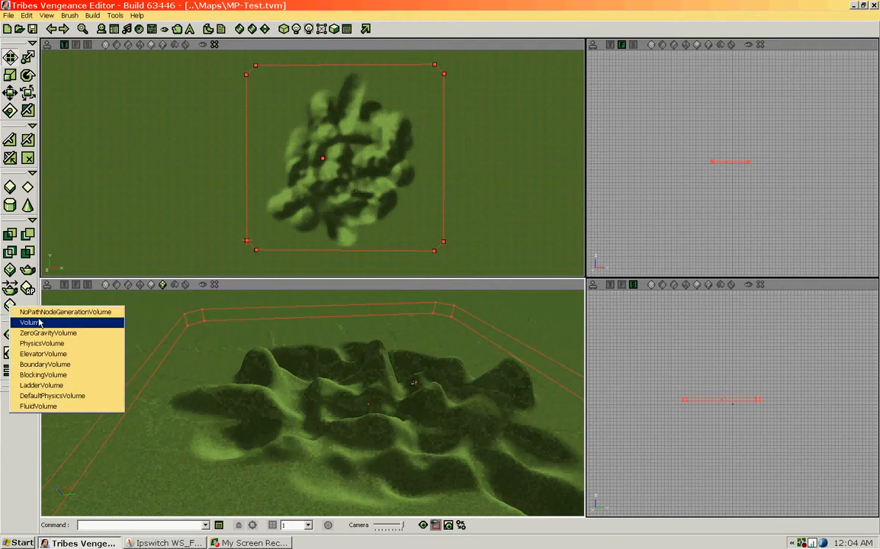
click(37, 407)
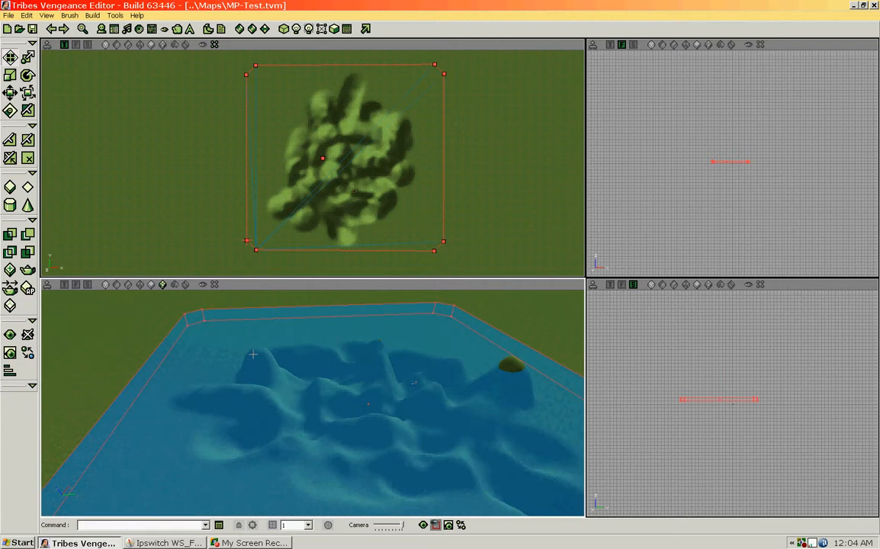
Step: Move the red builder brush far to the left in the top view, away from the fluid volume
drag(255, 457, 400, 429)
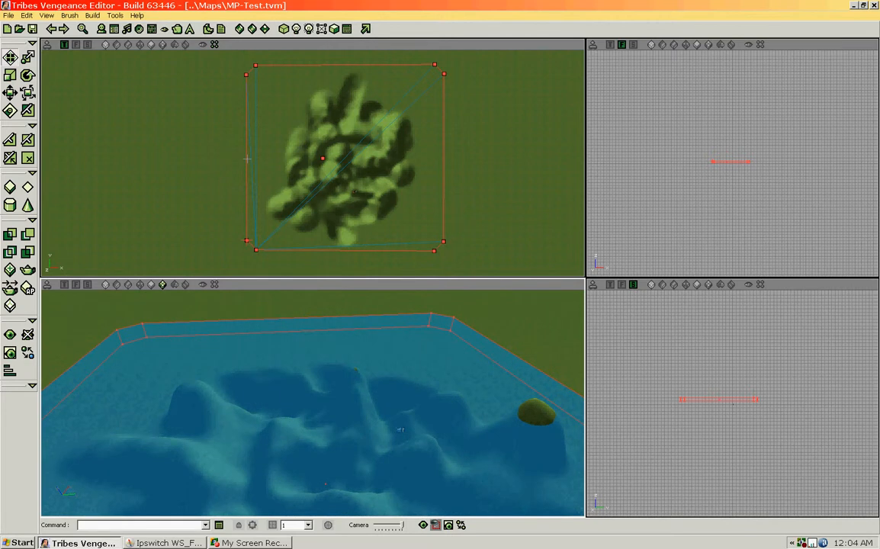
ctrl+drag(248, 158, 1, 159)
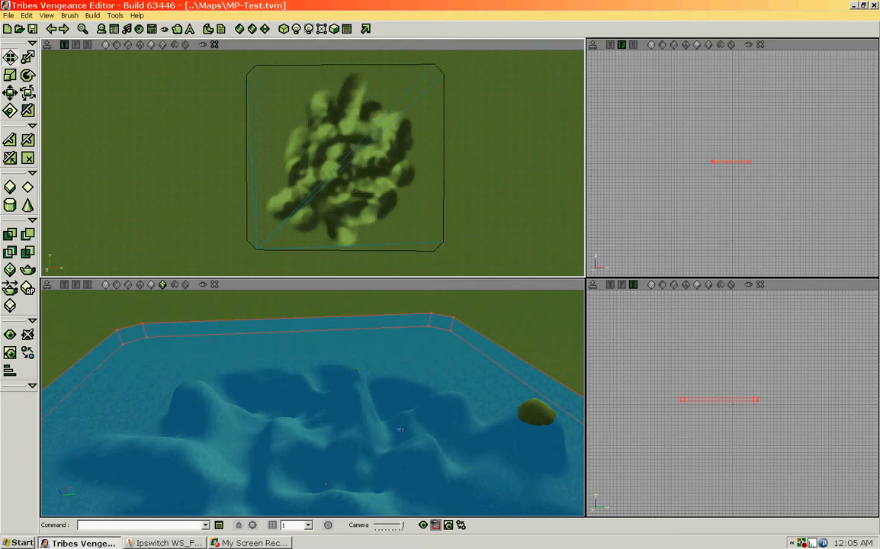
mouse_move(464, 184)
mouse_down()
mouse_move(419, 173)
mouse_move(434, 197)
mouse_move(448, 182)
mouse_up()
Step: Examine how the fluid volume covers the hills in the perspective view, from close up and from farther back
click(446, 355)
drag(446, 355, 426, 398)
right_drag(426, 399, 439, 378)
drag(438, 378, 432, 350)
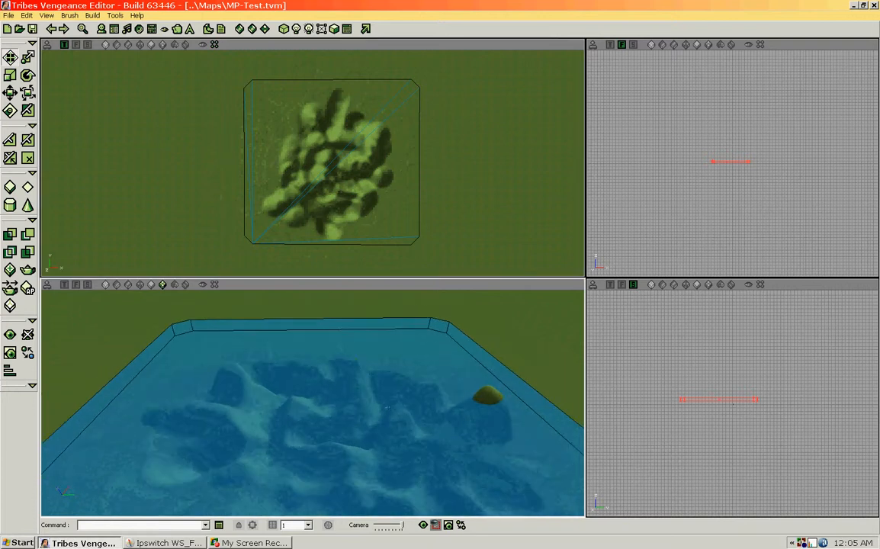
right_drag(432, 351, 424, 372)
drag(424, 373, 424, 337)
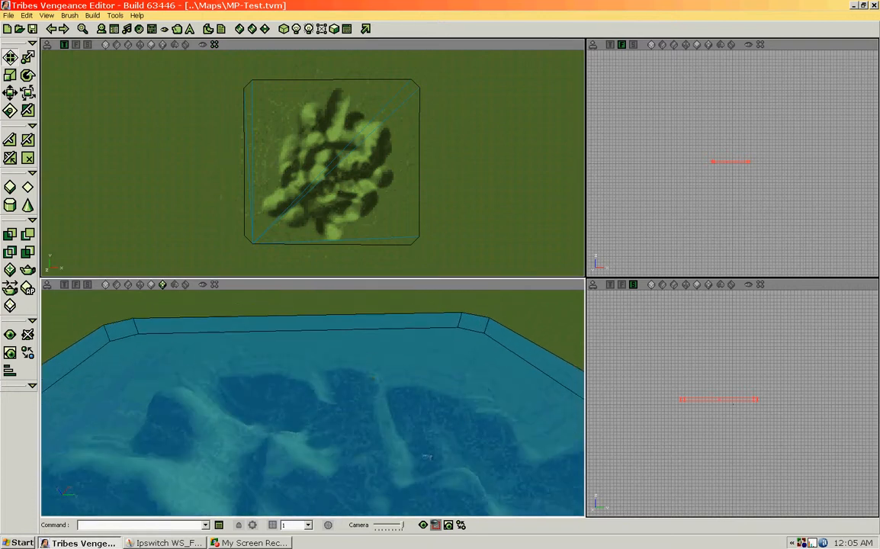
right_drag(424, 337, 424, 351)
mouse_move(423, 351)
mouse_down()
mouse_move(424, 370)
mouse_move(426, 360)
mouse_up()
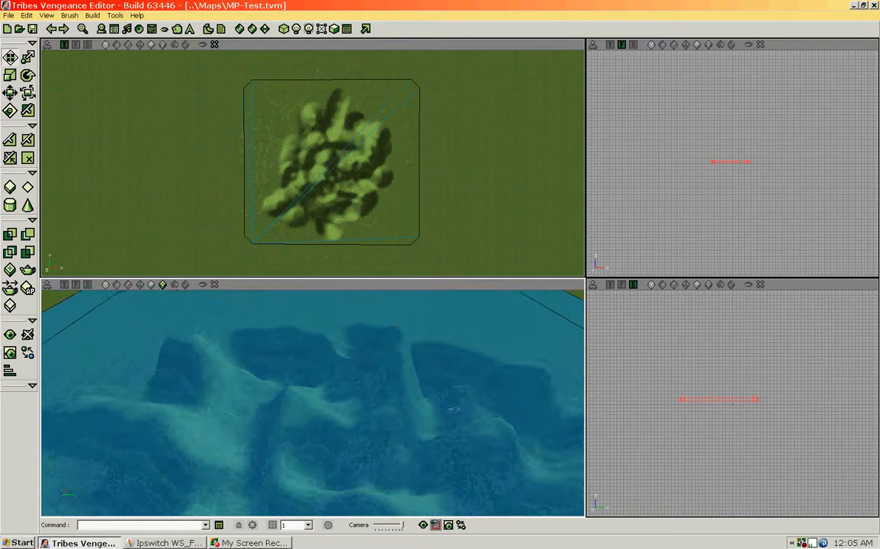
right_drag(425, 360, 352, 351)
right_drag(354, 417, 354, 432)
drag(354, 432, 355, 455)
right_drag(355, 454, 355, 443)
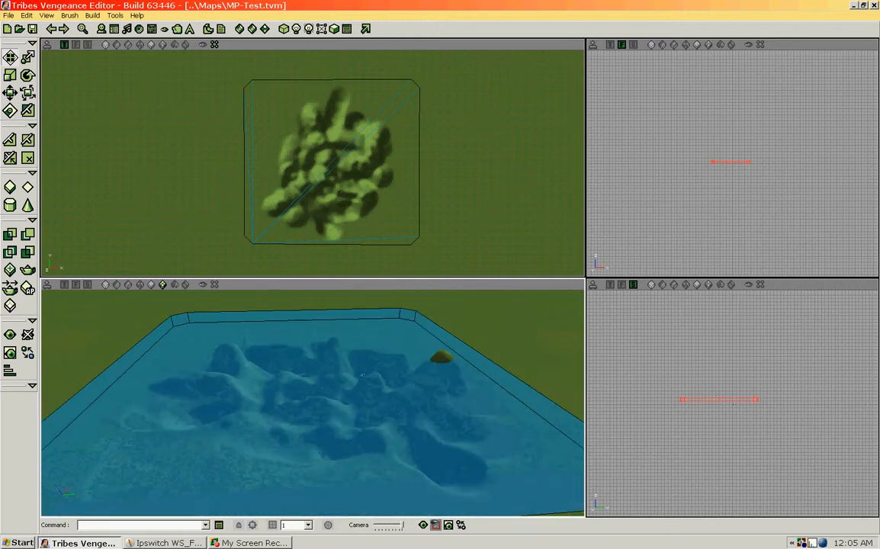
drag(354, 442, 355, 436)
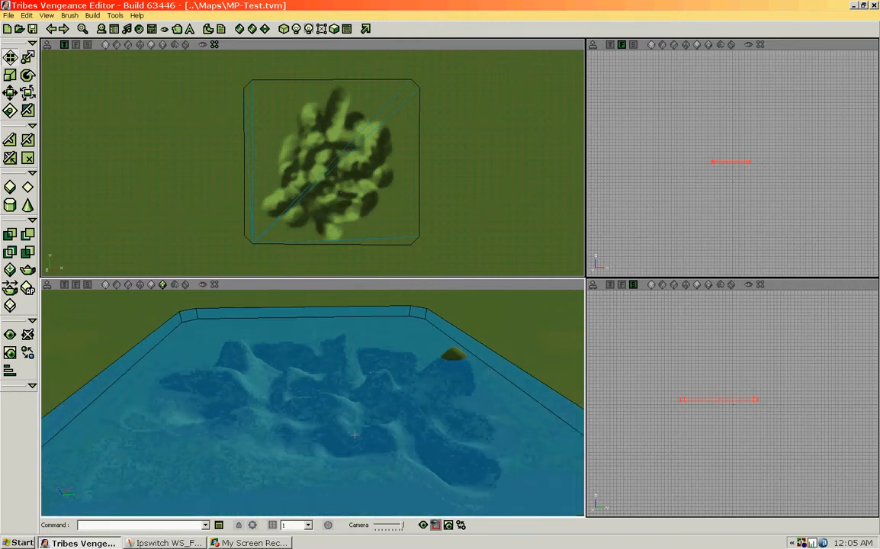
Step: Select the fluid volume and lower it until the hills rise above the water and only the hollows between them stay filled
click(502, 356)
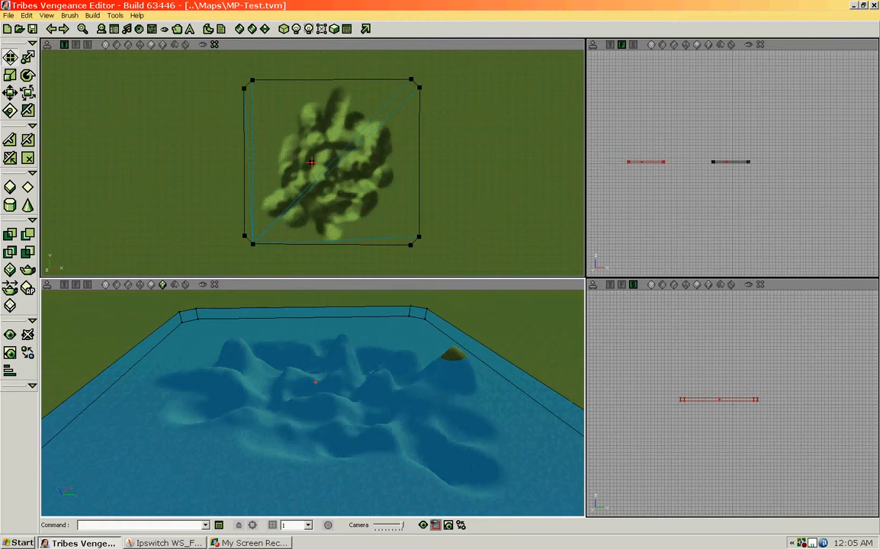
ctrl+drag(316, 382, 318, 352)
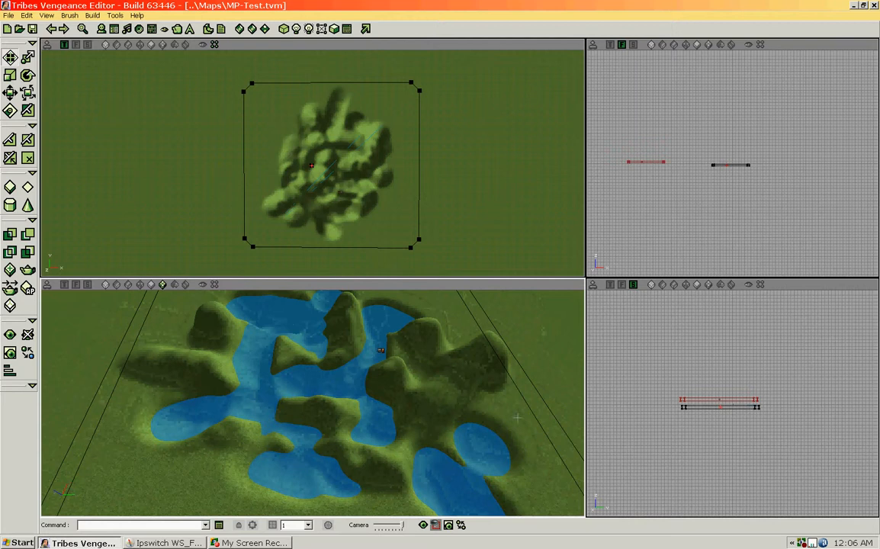
Step: Examine the pools and channels between the hills in the perspective view, from several heights and distances
drag(427, 456, 426, 448)
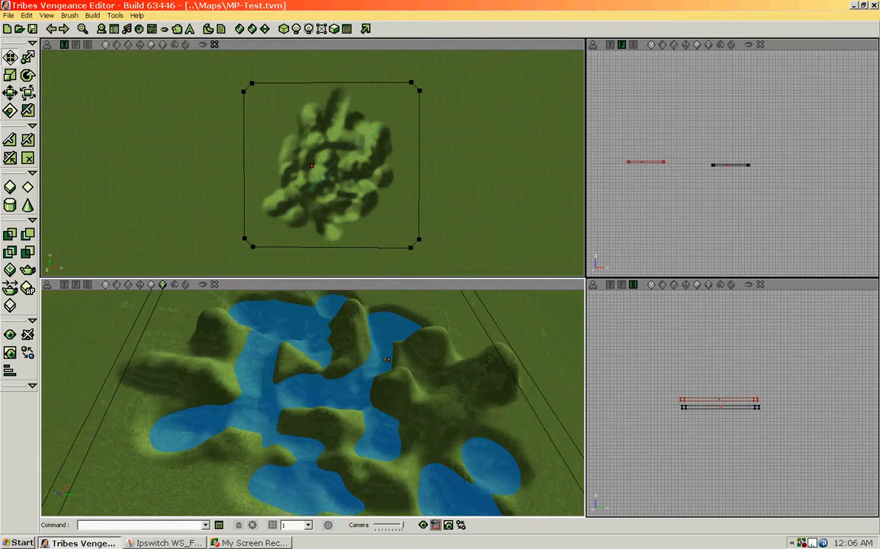
mouse_move(426, 449)
right_down()
mouse_move(427, 412)
mouse_move(427, 458)
right_up()
mouse_move(426, 458)
mouse_down()
mouse_move(426, 480)
mouse_move(443, 465)
mouse_move(420, 480)
mouse_move(452, 481)
mouse_move(438, 482)
mouse_move(438, 455)
mouse_move(439, 464)
mouse_up()
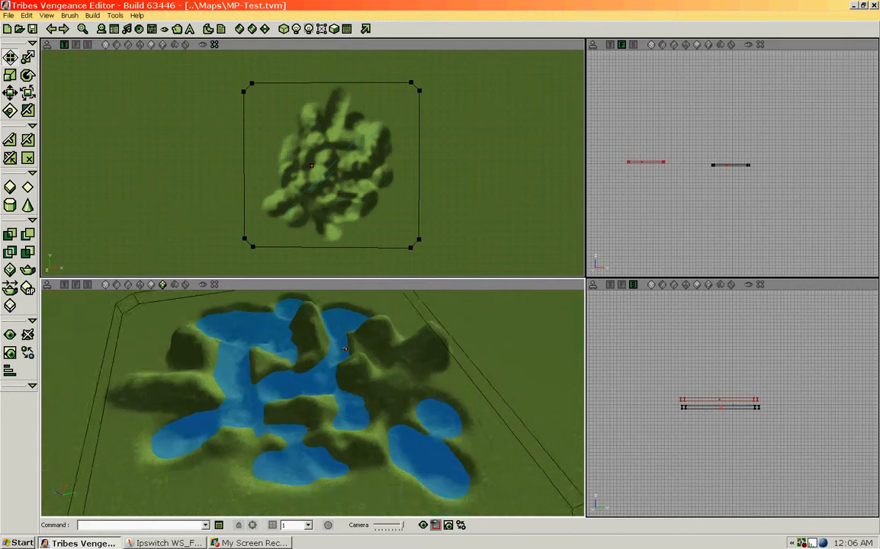
right_drag(416, 453, 417, 435)
drag(416, 435, 415, 445)
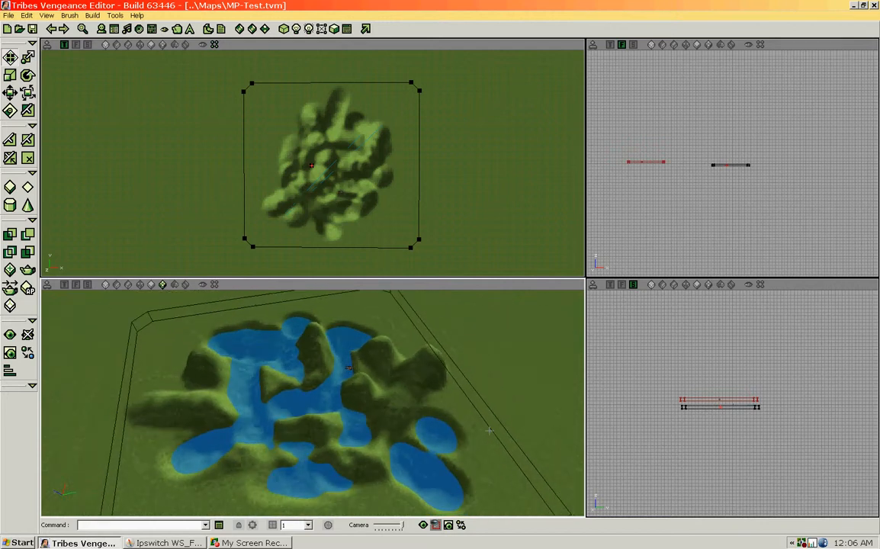
drag(490, 431, 468, 407)
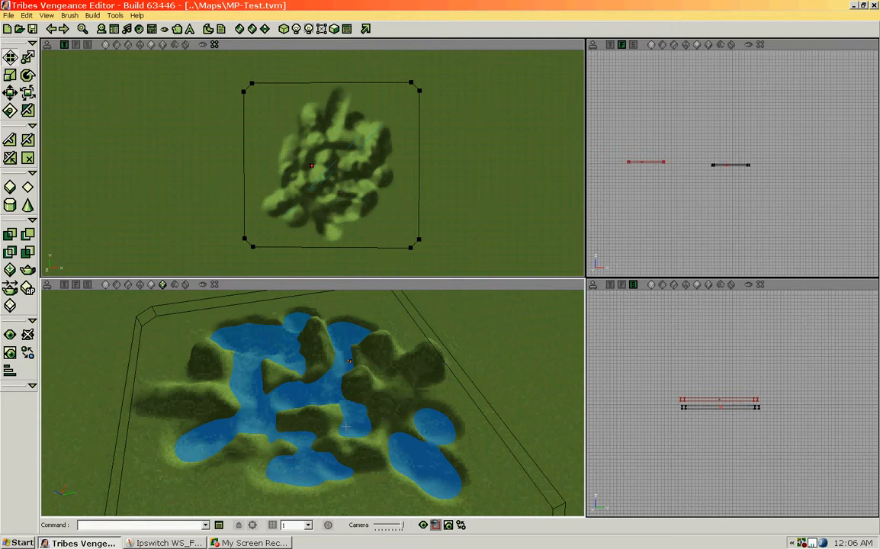
mouse_move(346, 427)
right_down()
mouse_move(346, 383)
mouse_move(347, 432)
right_up()
drag(346, 432, 346, 414)
right_drag(346, 415, 347, 393)
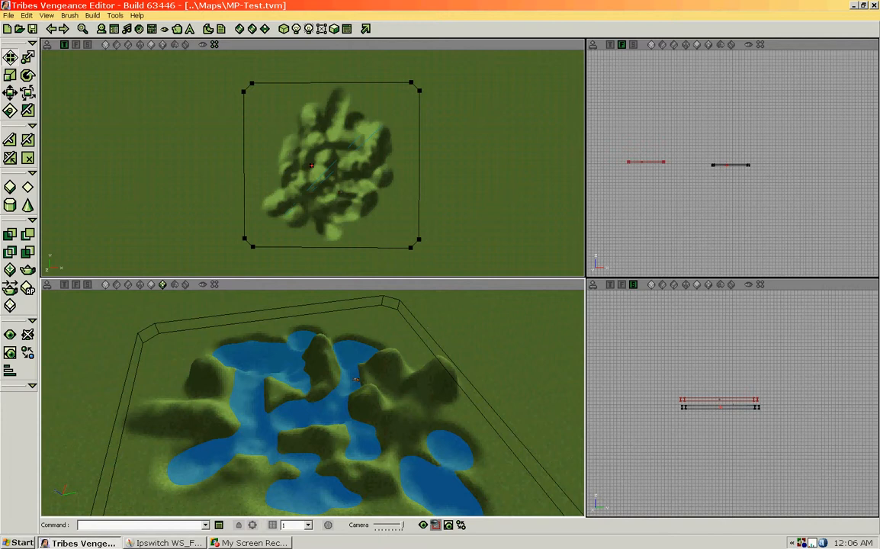
Step: Open the FluidVolume's properties, collapse the Placement group, look through the settings and expand the SurfaceColor group
right_click(425, 331)
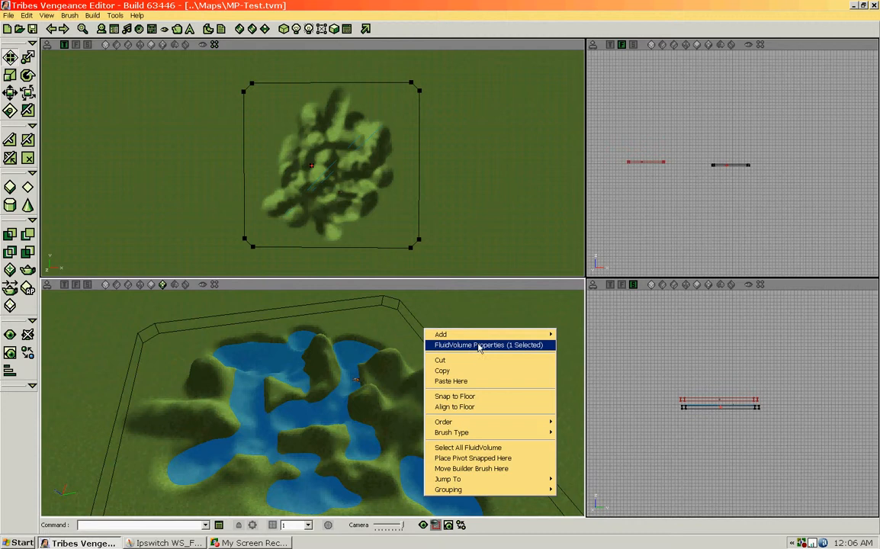
click(480, 346)
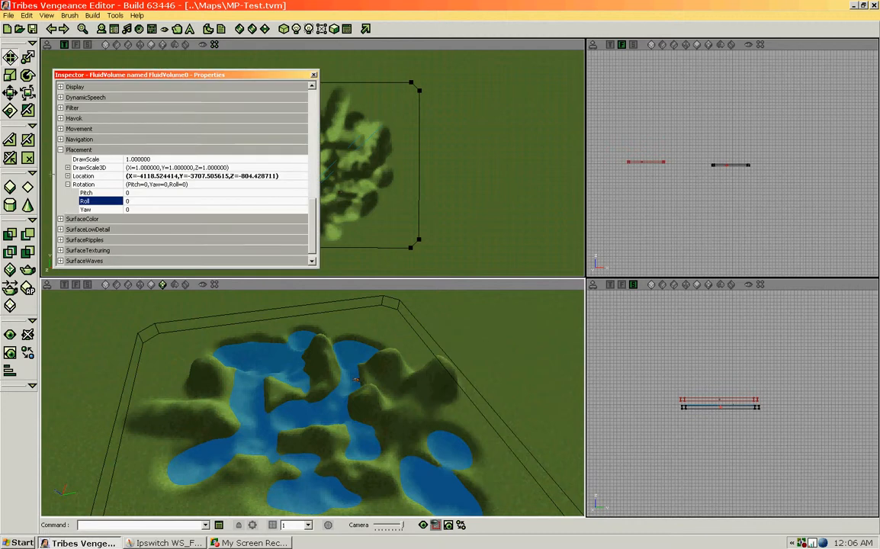
click(60, 150)
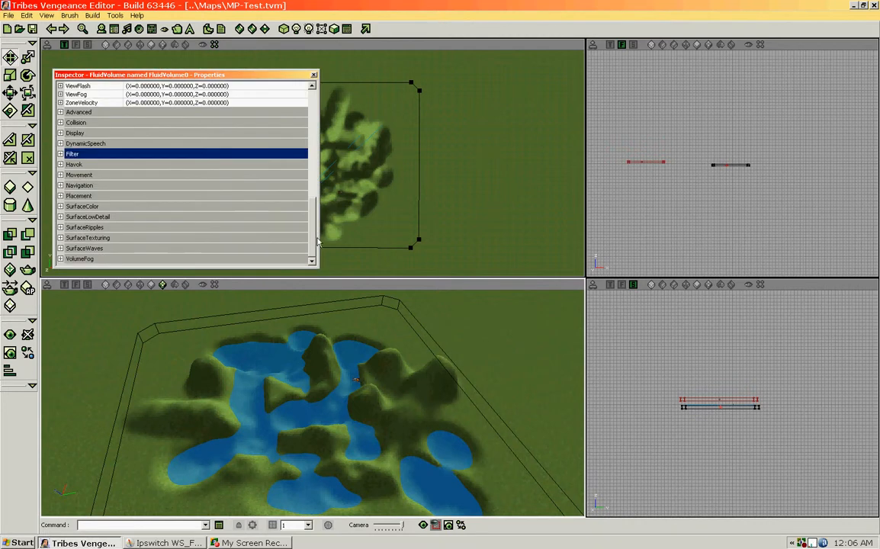
drag(313, 241, 316, 105)
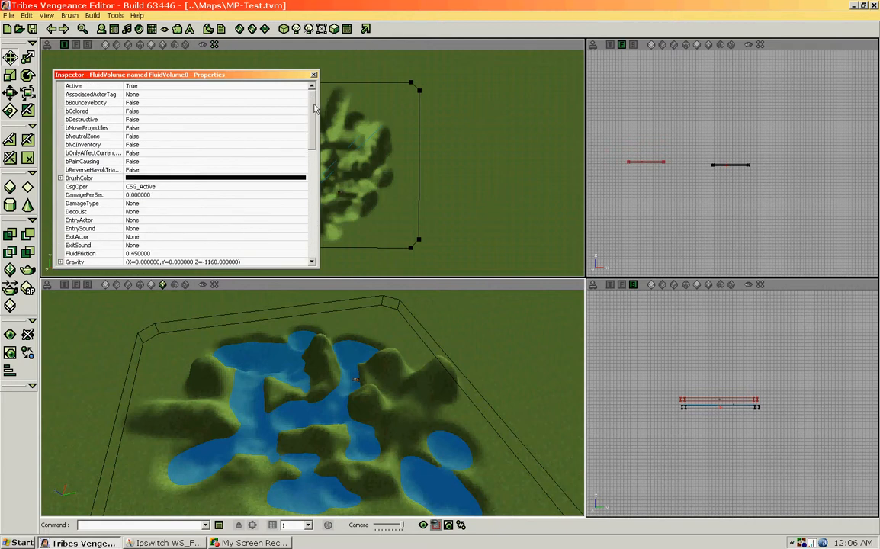
drag(313, 107, 313, 206)
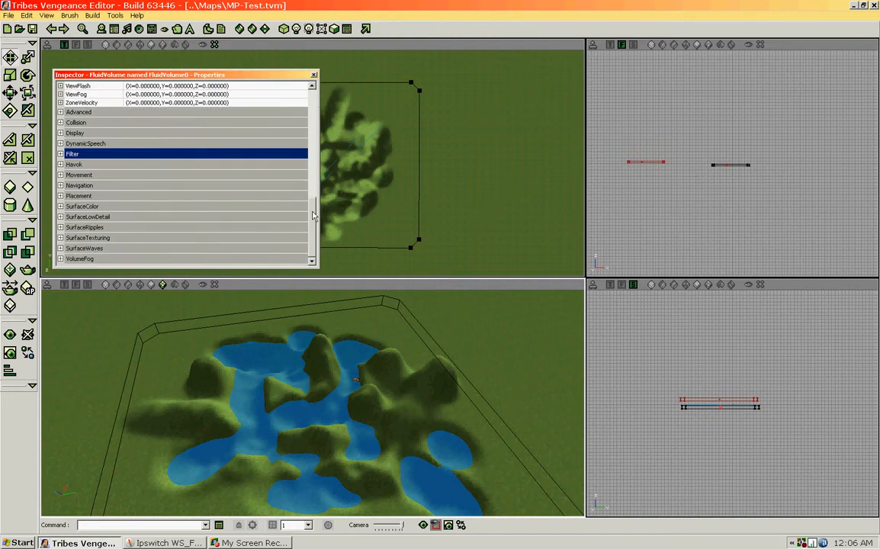
mouse_move(314, 218)
mouse_down()
mouse_move(315, 200)
mouse_move(313, 221)
mouse_up()
click(61, 207)
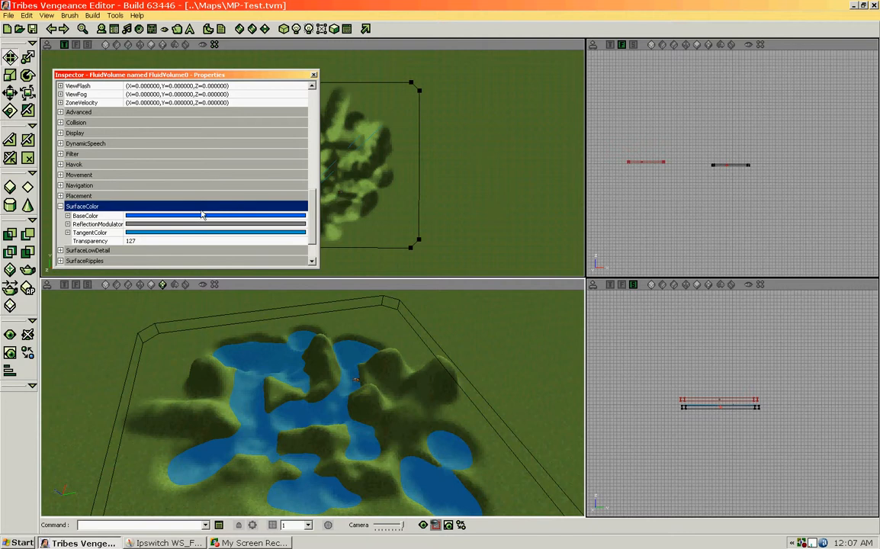
Step: Set the fluid volume's BaseColor to black by picking it from the dark actor icon in the perspective view, and check the darkened water
drag(333, 419, 255, 357)
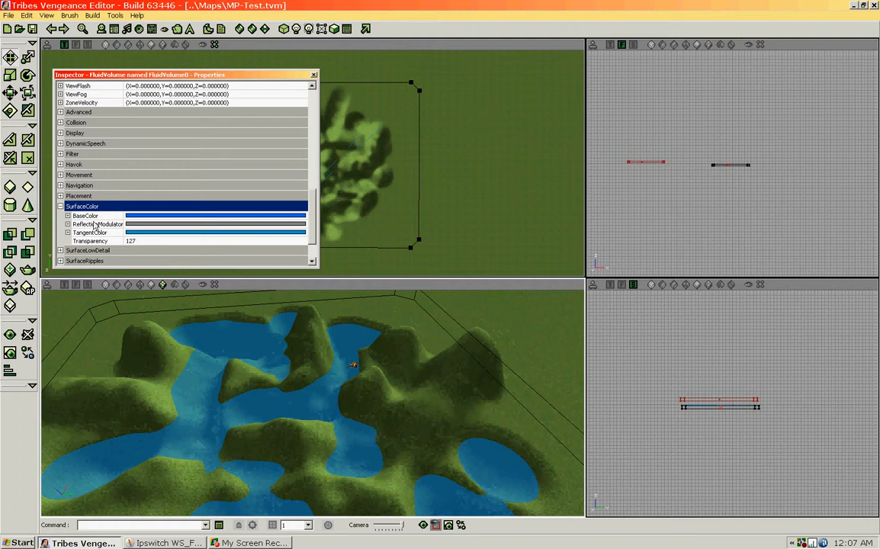
click(303, 218)
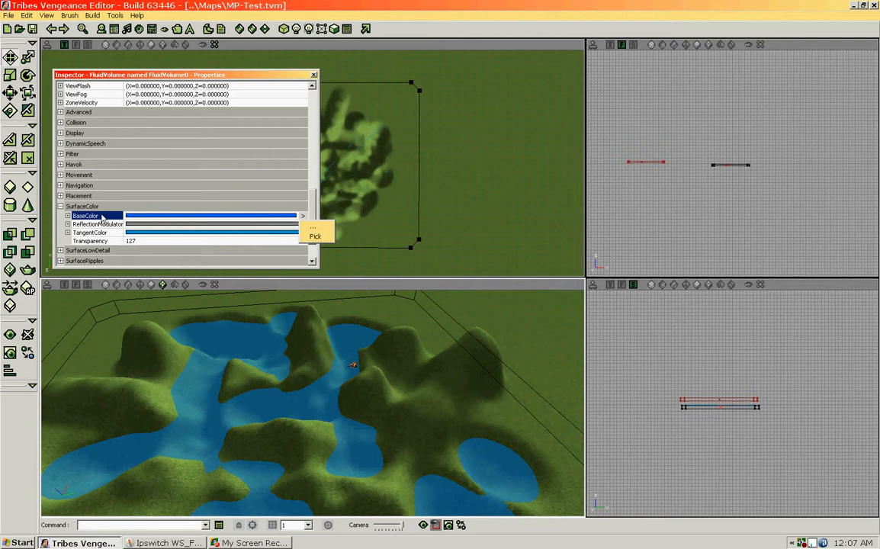
click(315, 237)
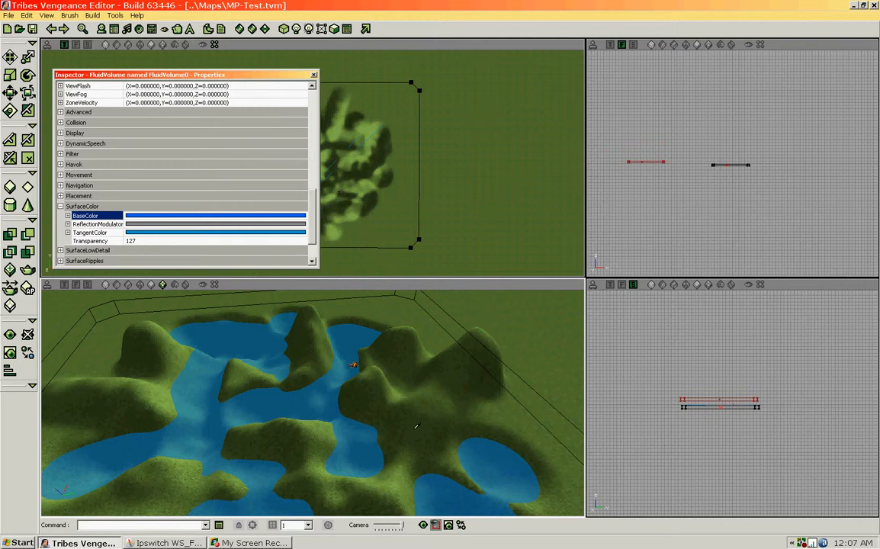
drag(419, 425, 423, 199)
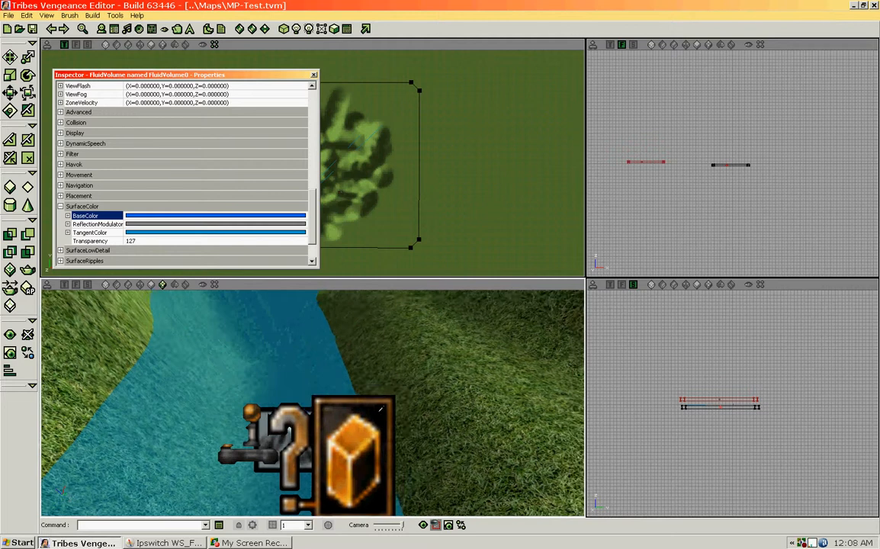
click(378, 411)
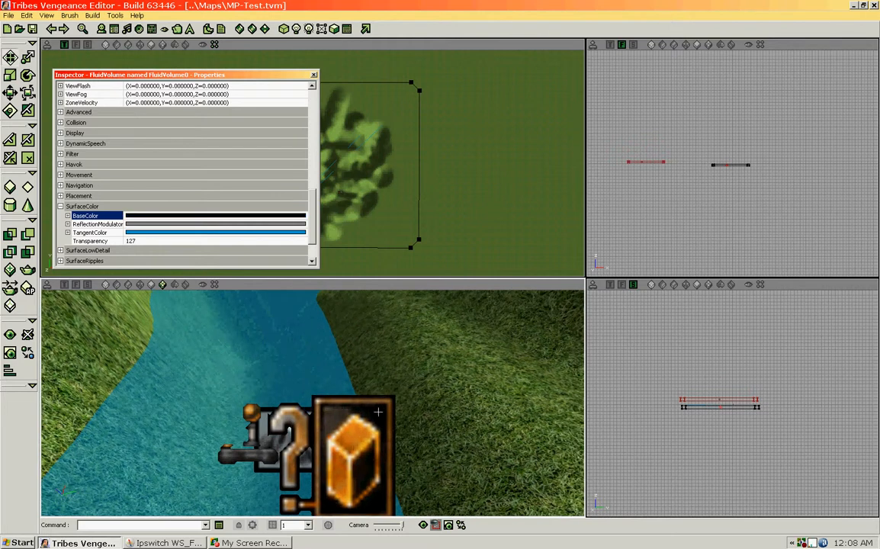
drag(376, 372, 389, 484)
drag(349, 318, 348, 363)
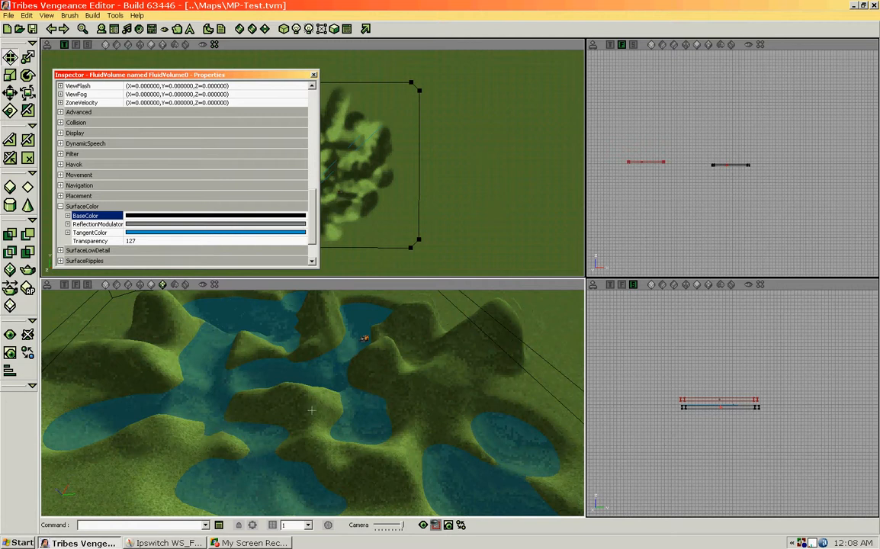
drag(313, 411, 322, 411)
right_drag(322, 411, 333, 412)
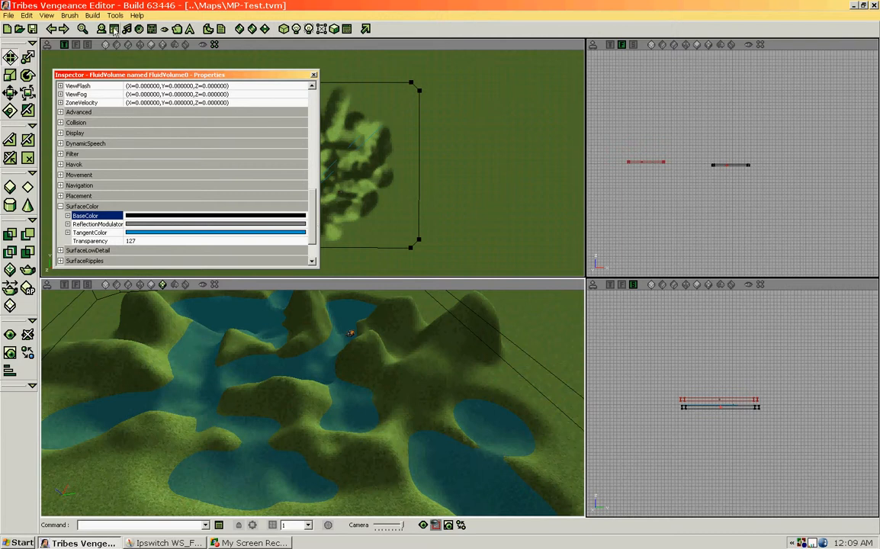
Step: Open the Actor Groups browser and select SkyZoneInfo3 to show its properties
click(115, 29)
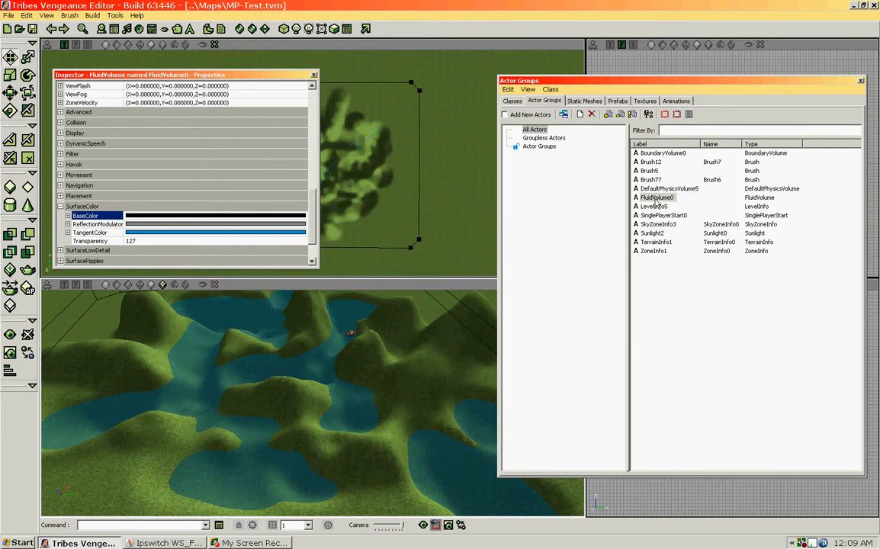
click(655, 225)
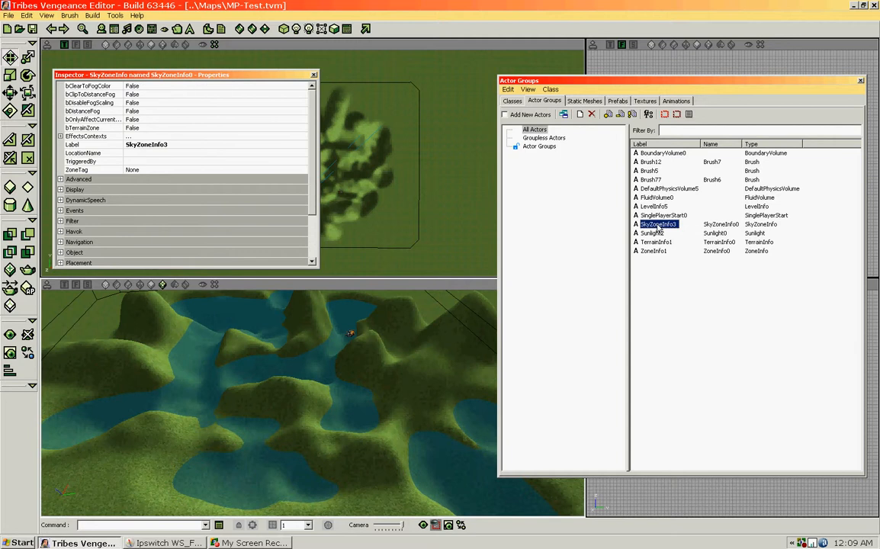
Step: Go to the SkyZoneInfo3 actor in the viewports, back the perspective camera away from its icon and close the properties window
right_click(659, 226)
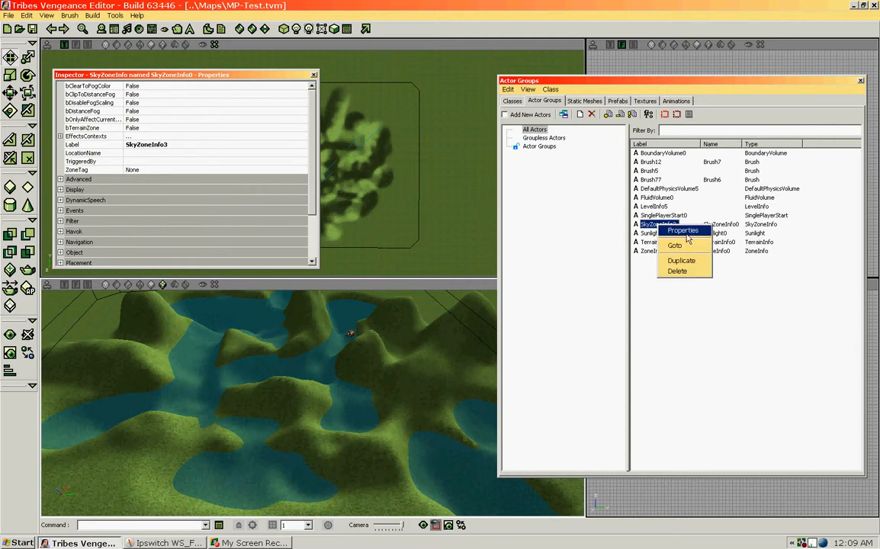
click(676, 246)
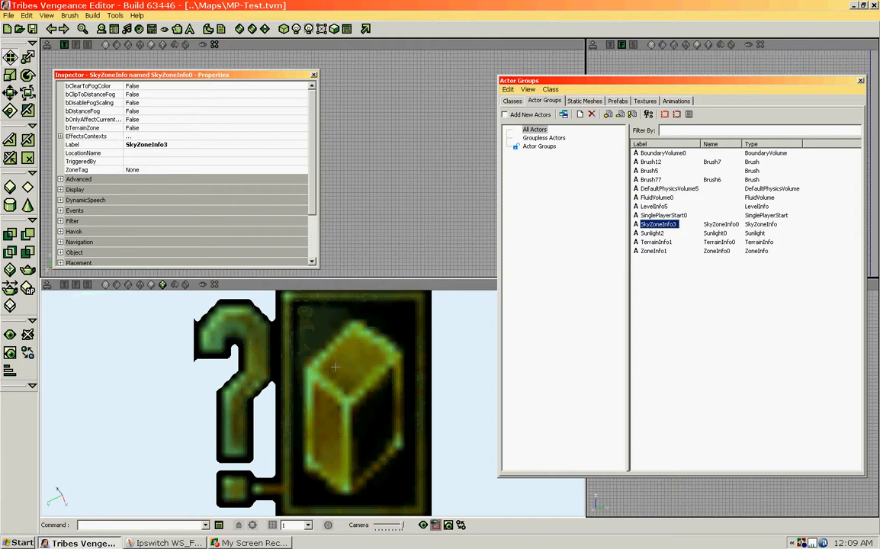
drag(334, 367, 335, 465)
right_drag(335, 367, 324, 316)
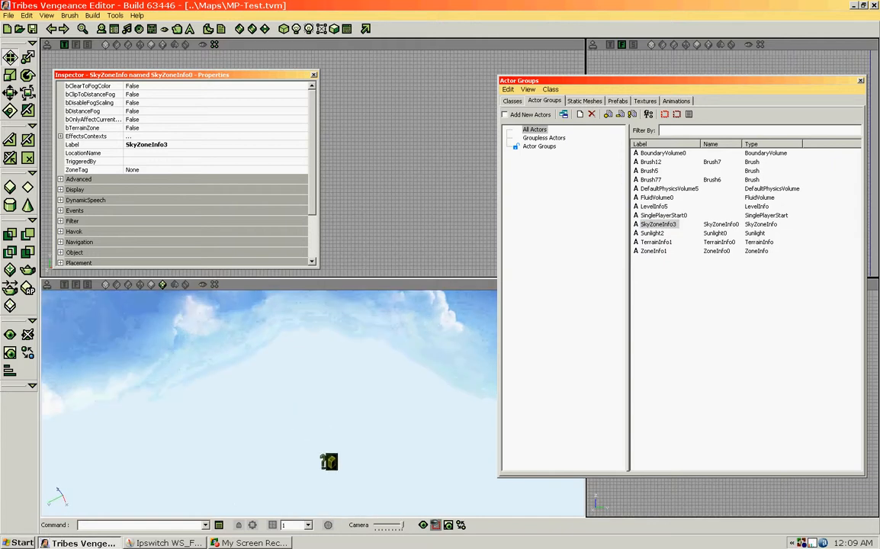
click(313, 76)
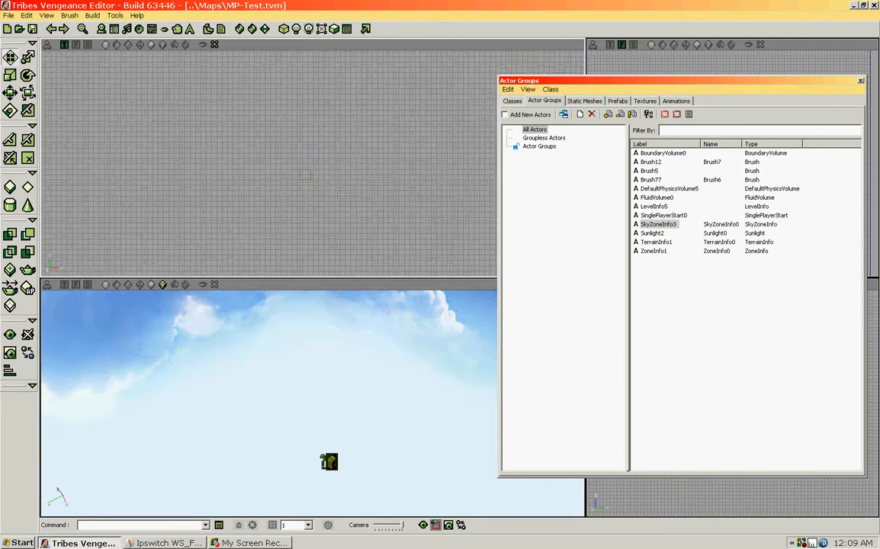
Step: Select the sky box brush around the sky zone actor and examine its position relative to the terrain in the top view
scroll(339, 140, up, 4)
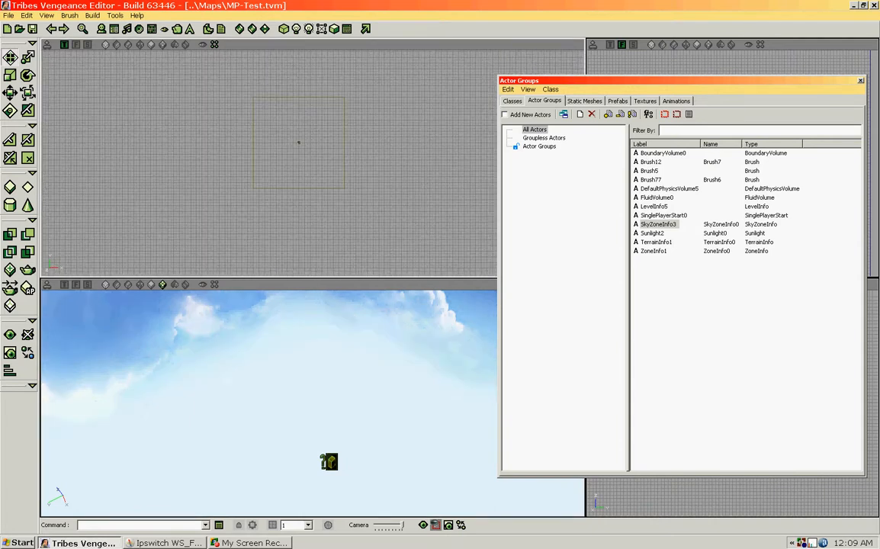
click(352, 158)
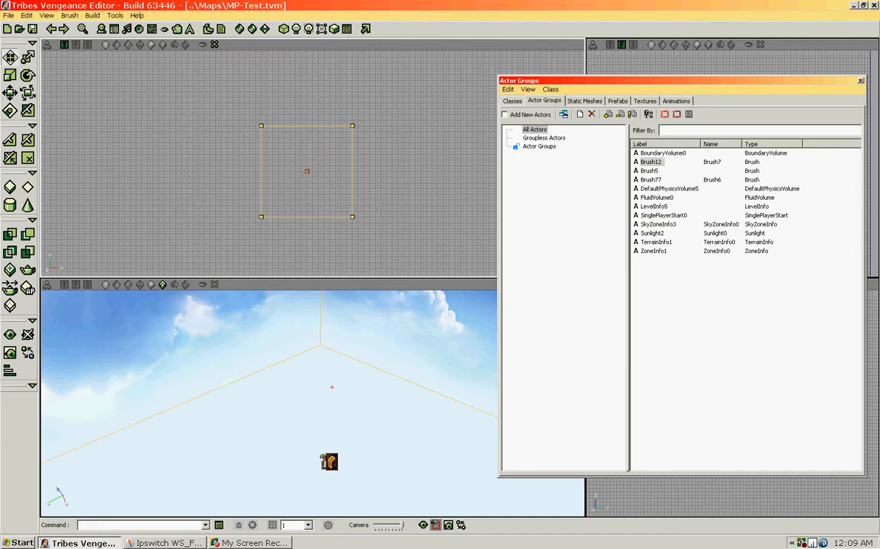
scroll(312, 162, down, 8)
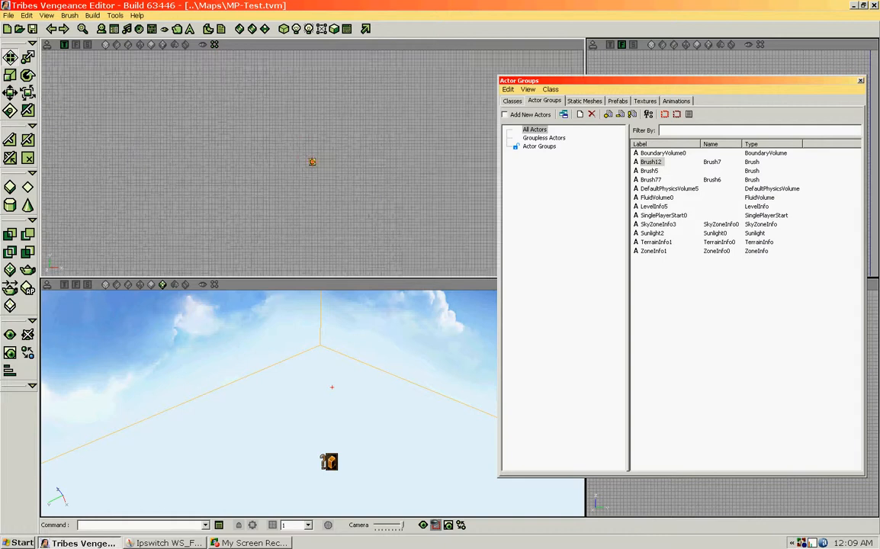
scroll(312, 162, down, 6)
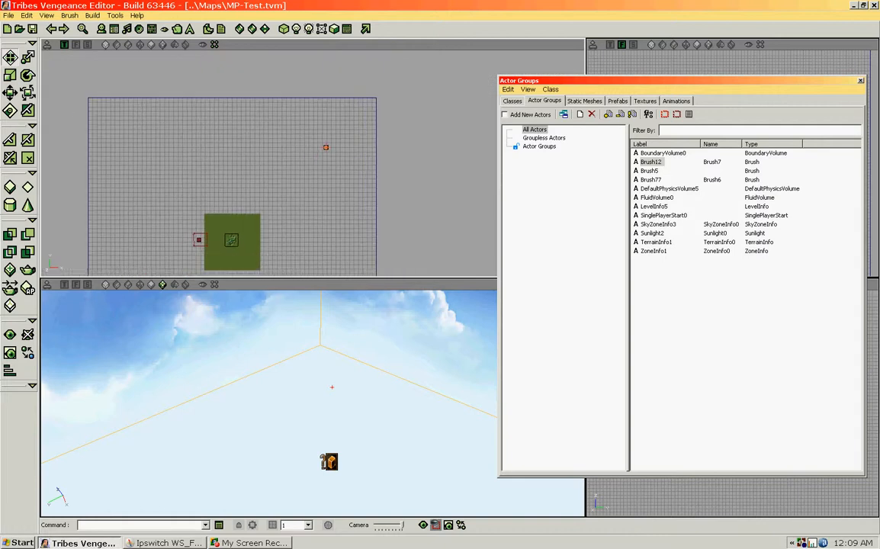
drag(312, 161, 348, 106)
scroll(312, 161, up, 2)
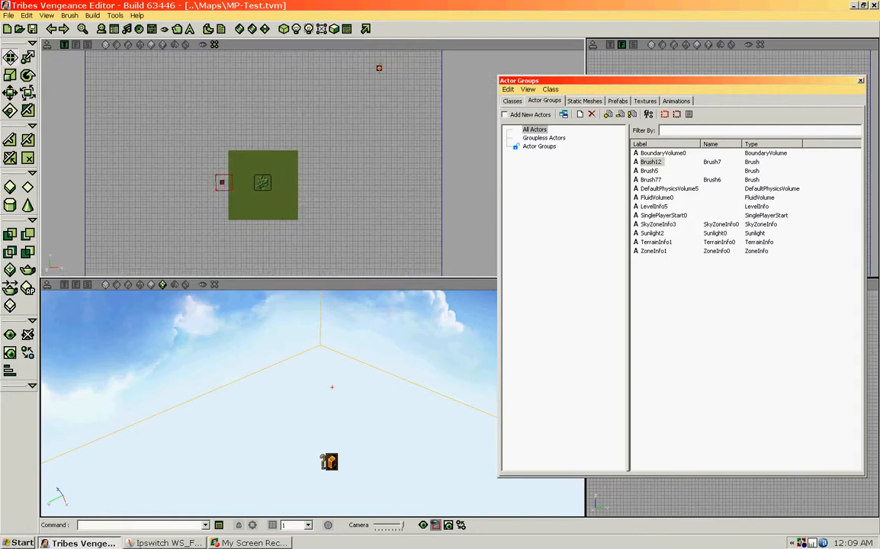
drag(312, 162, 314, 181)
scroll(312, 162, up, 1)
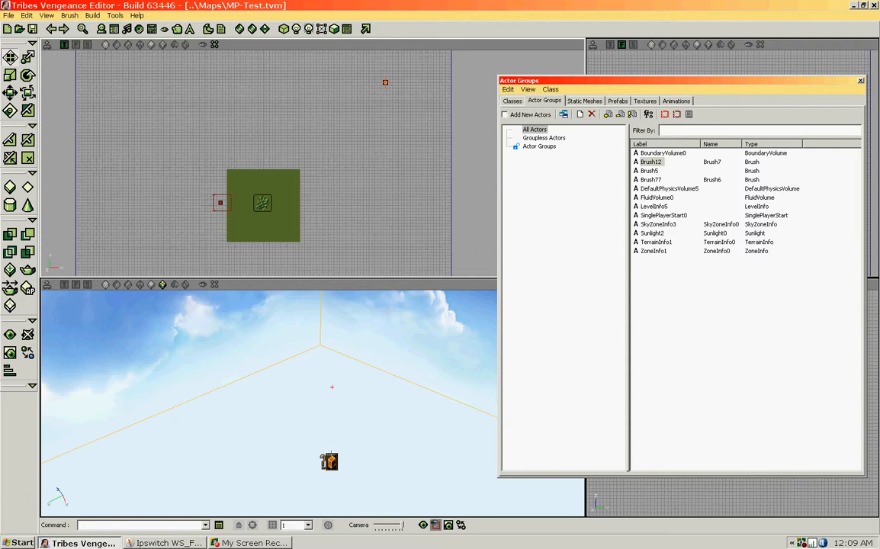
Step: Select the SkyZoneInfo actor and look around the sky box interior, ending on the sun, clouds and open blue sky
click(331, 461)
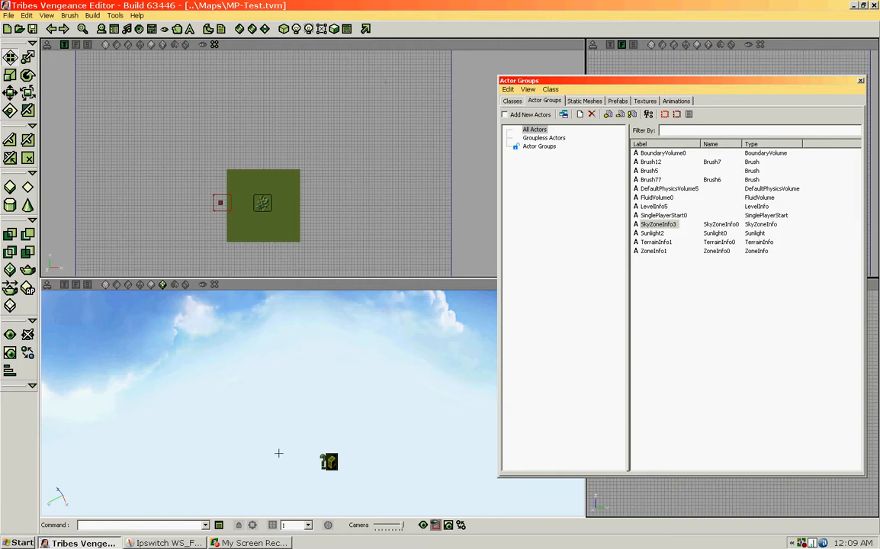
drag(356, 180, 286, 238)
scroll(356, 180, up, 4)
mouse_move(330, 82)
mouse_down()
mouse_move(173, 79)
mouse_move(223, 168)
mouse_move(281, 207)
mouse_up()
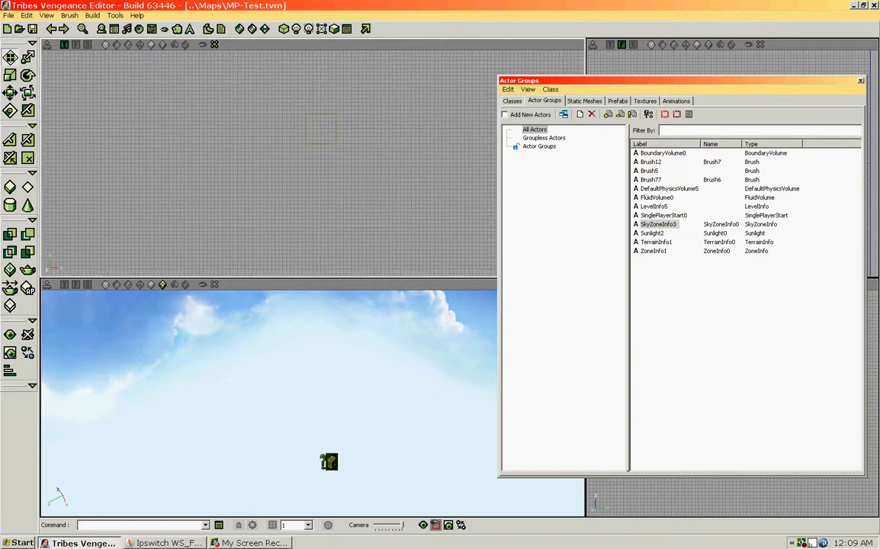
drag(397, 450, 397, 496)
right_drag(321, 428, 319, 393)
drag(319, 393, 319, 354)
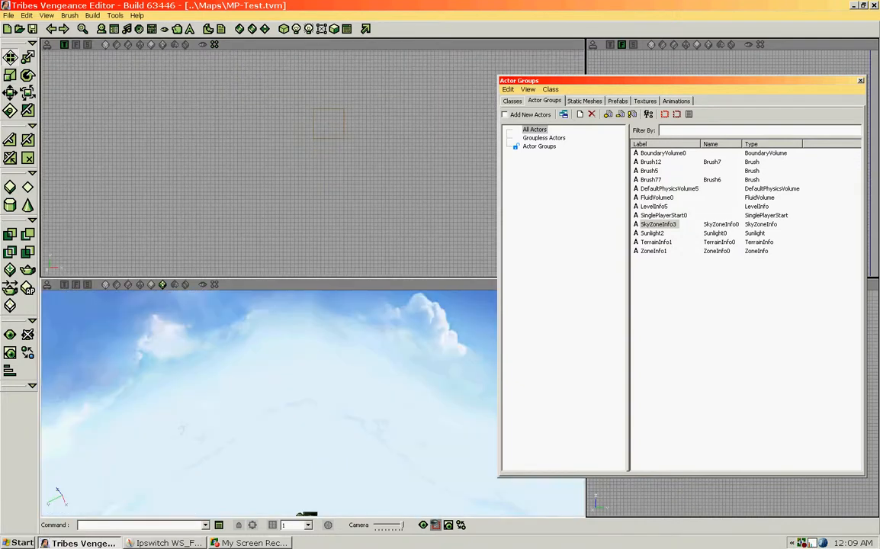
right_drag(318, 354, 276, 457)
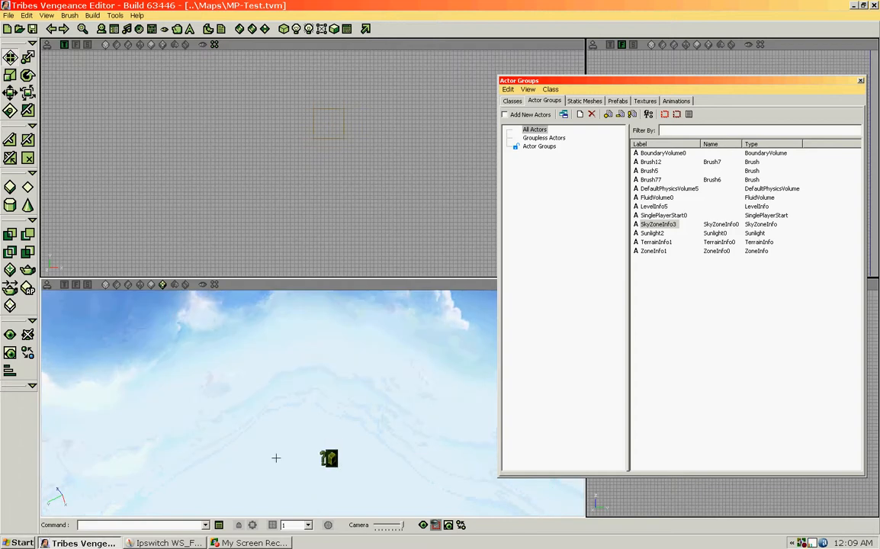
right_drag(257, 441, 287, 419)
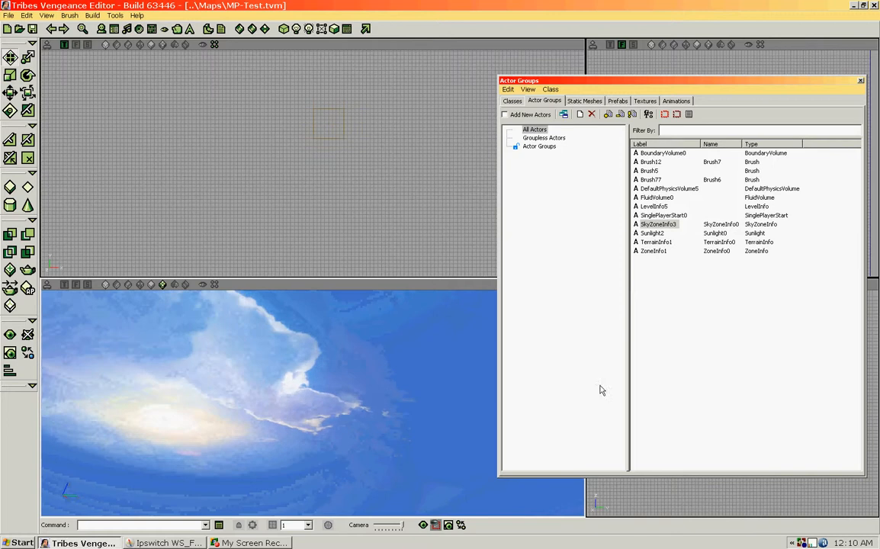
Step: Open FluidVolume0's properties from the actor list and expand the SurfaceColor group
click(657, 199)
right_click(657, 200)
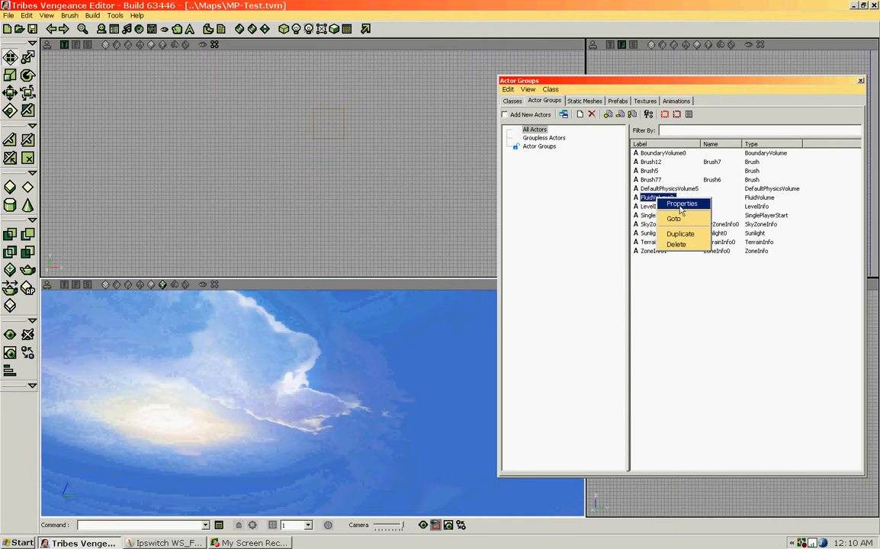
click(681, 205)
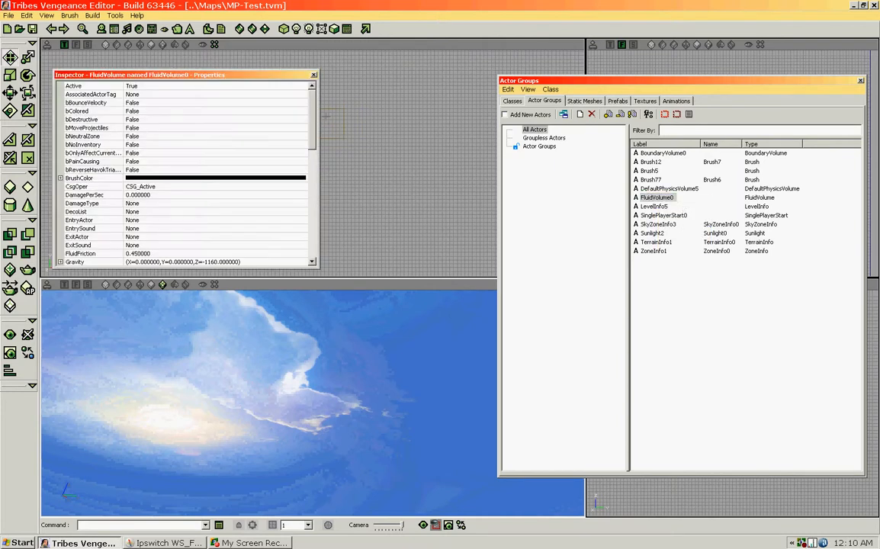
scroll(312, 197, down, 5)
scroll(313, 197, down, 3)
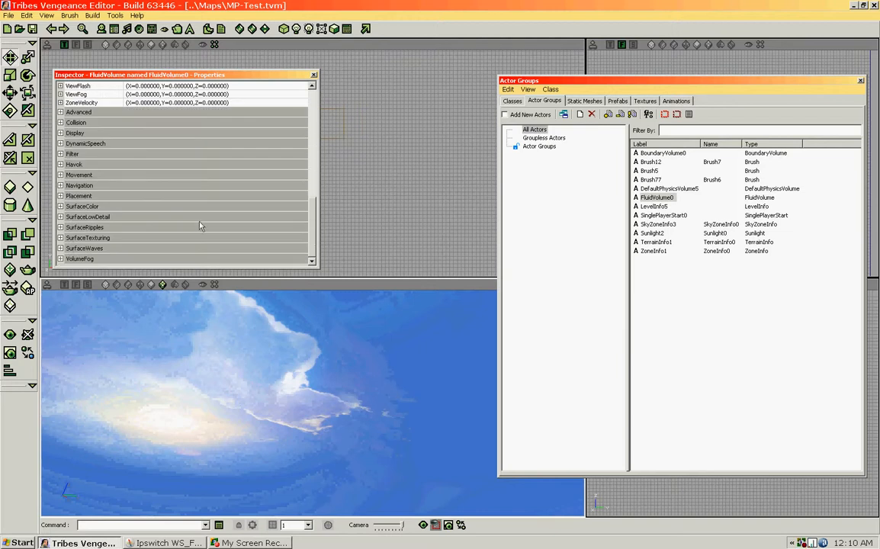
click(61, 207)
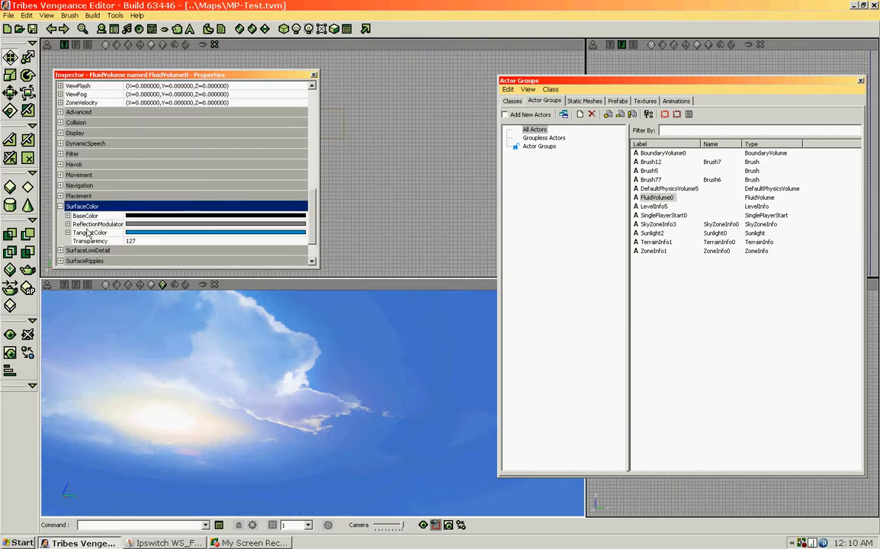
Step: Set the fluid volume's ReflectionModulator color to blue by picking it from the open sky in the perspective view
click(303, 223)
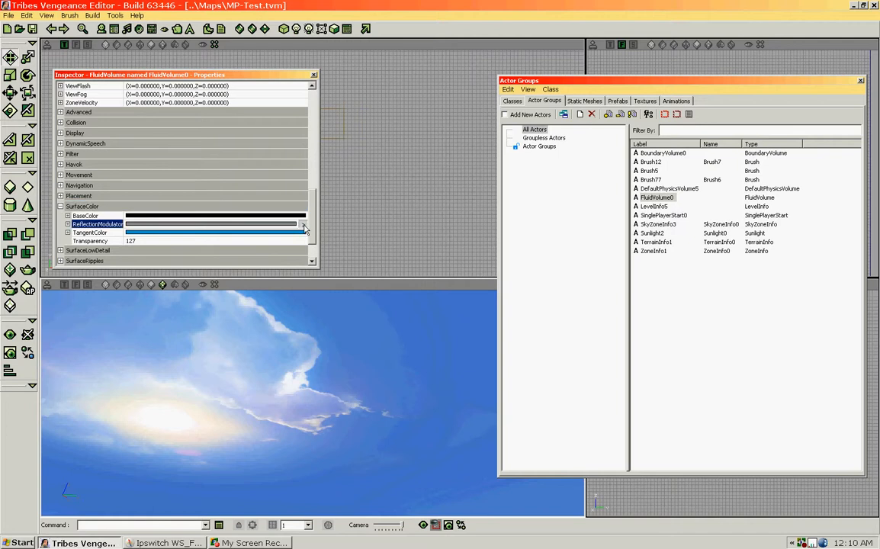
click(304, 225)
click(315, 246)
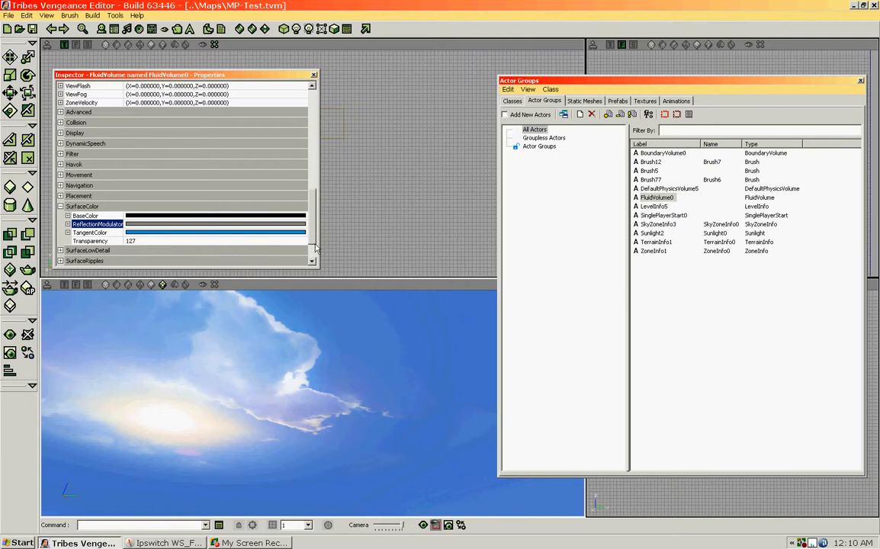
click(392, 320)
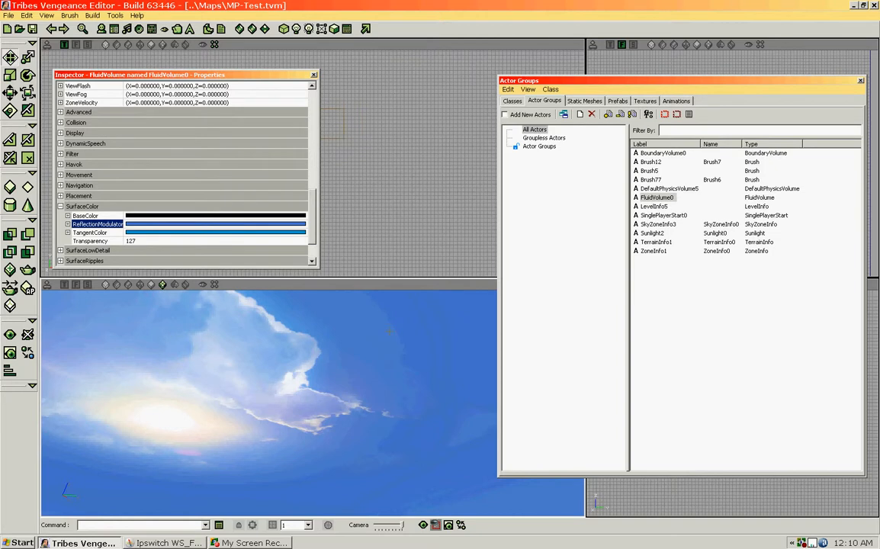
Step: Set the fluid volume's TangentColor to a sky blue picked from the open sky beside the clouds
right_drag(370, 353, 374, 315)
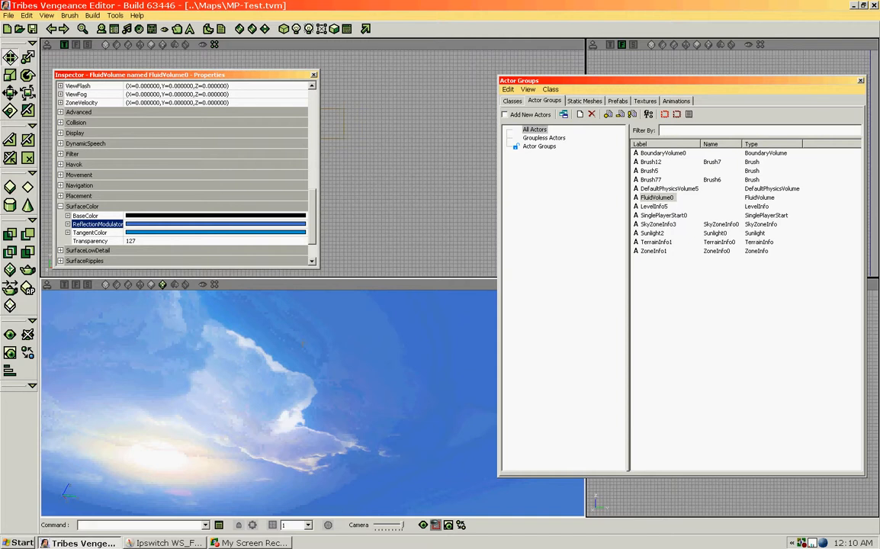
right_drag(340, 344, 384, 303)
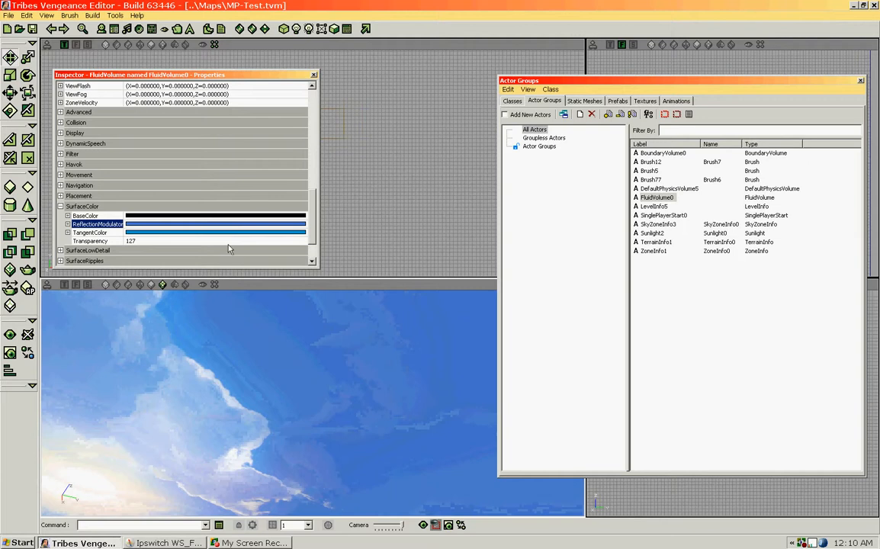
click(130, 234)
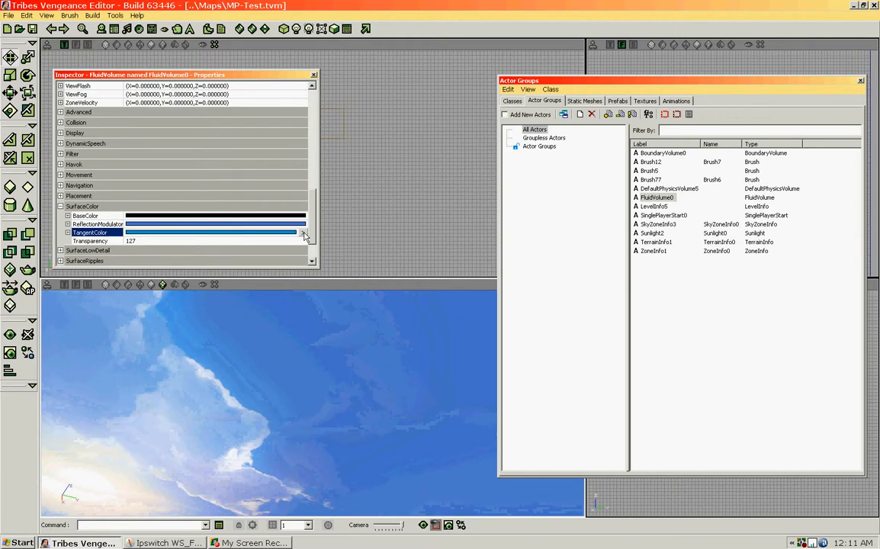
click(303, 233)
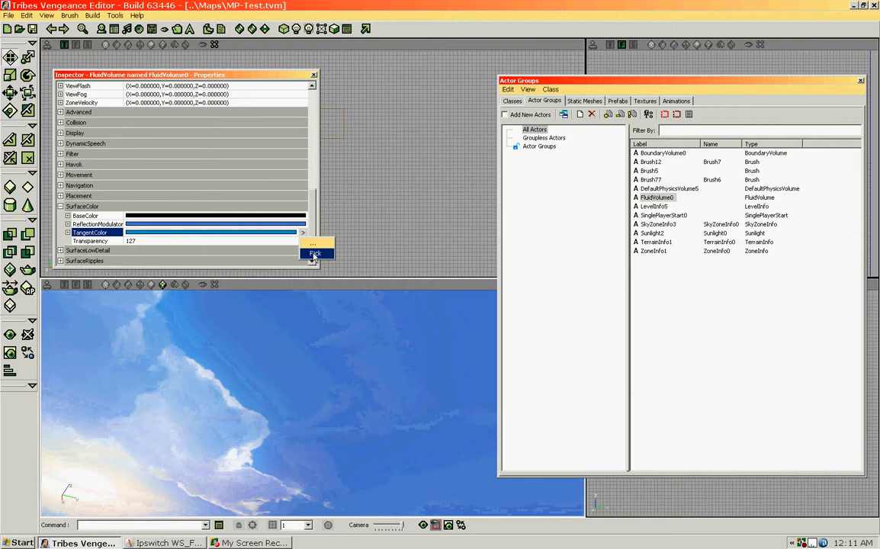
click(315, 254)
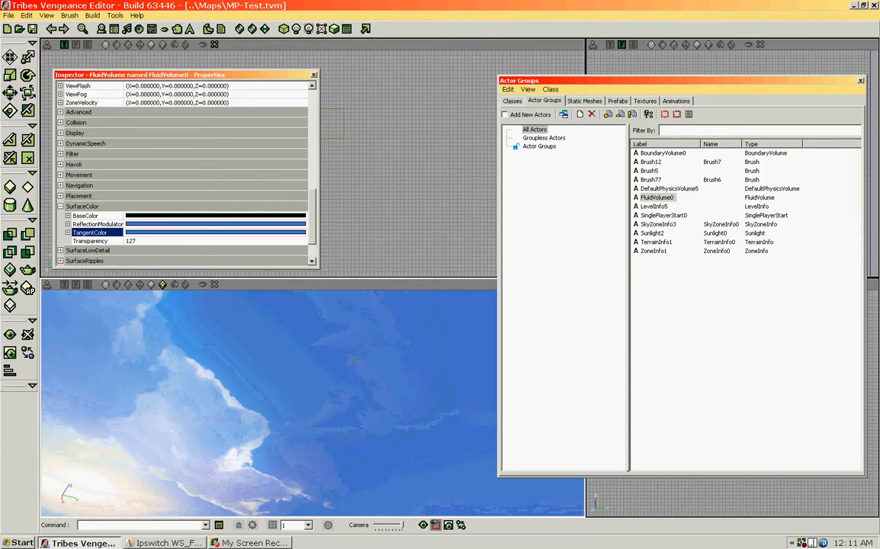
click(355, 361)
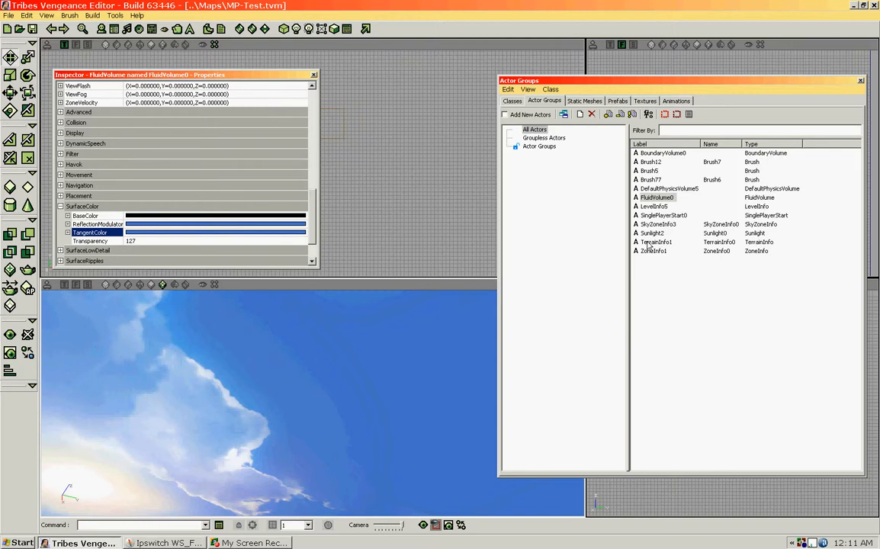
Step: Go to the TerrainInfo1 actor and view the recolored water between the hills in the perspective view
click(650, 243)
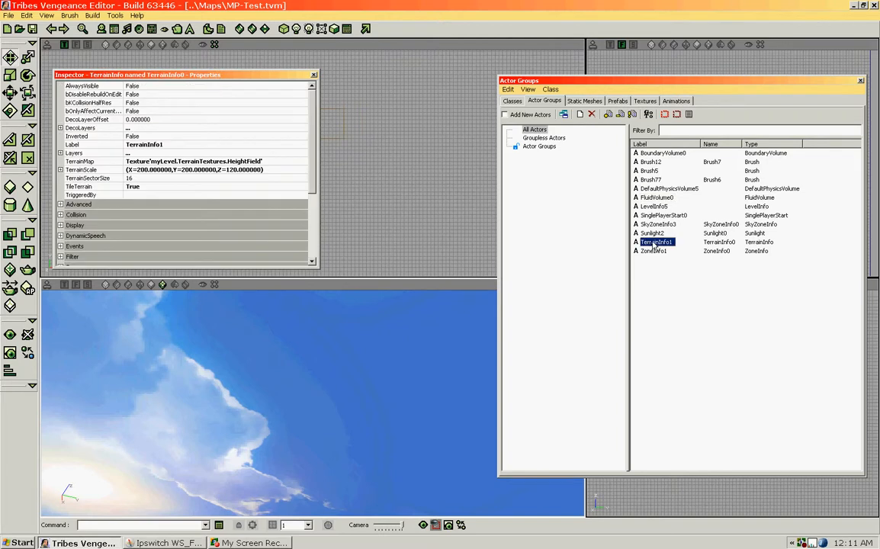
right_drag(373, 397, 369, 373)
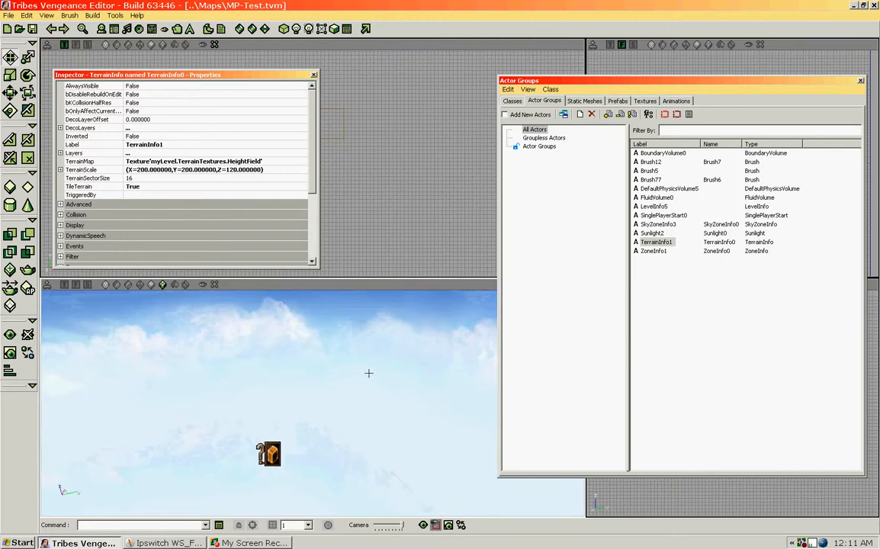
click(656, 244)
right_click(656, 245)
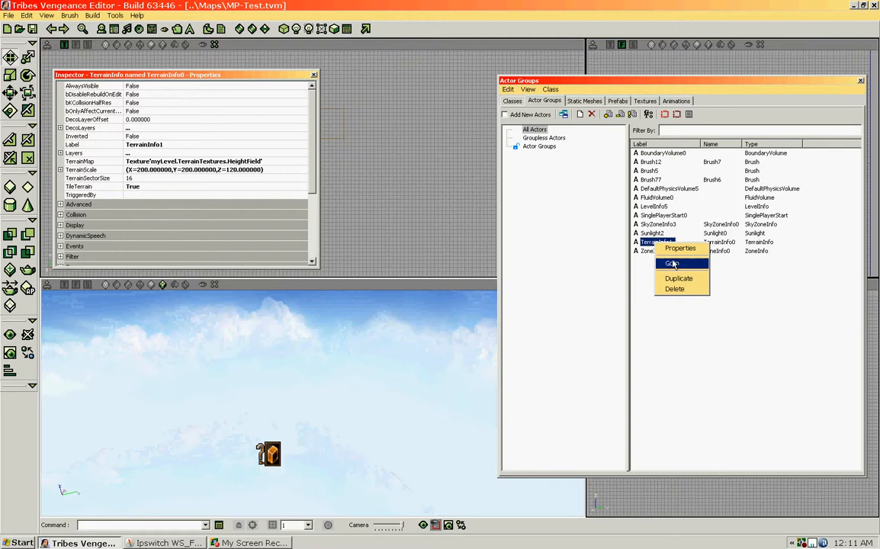
click(673, 264)
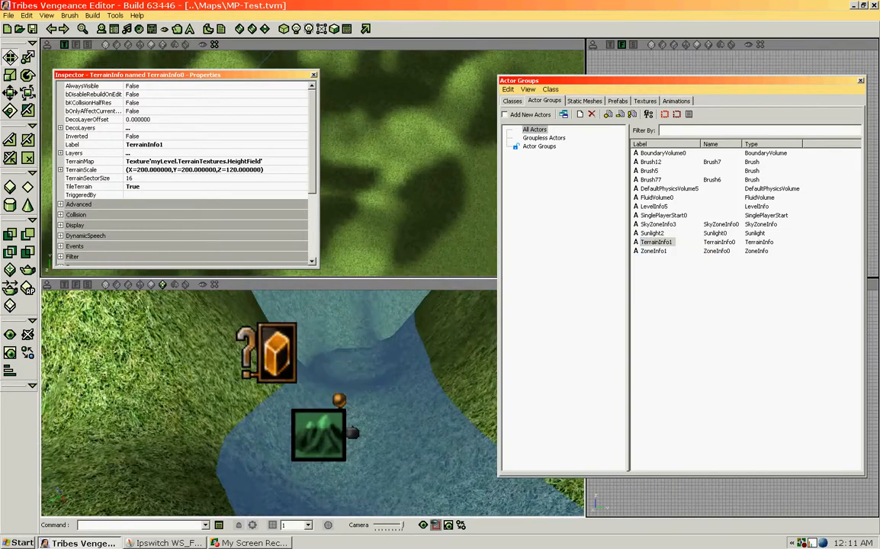
drag(313, 381, 328, 328)
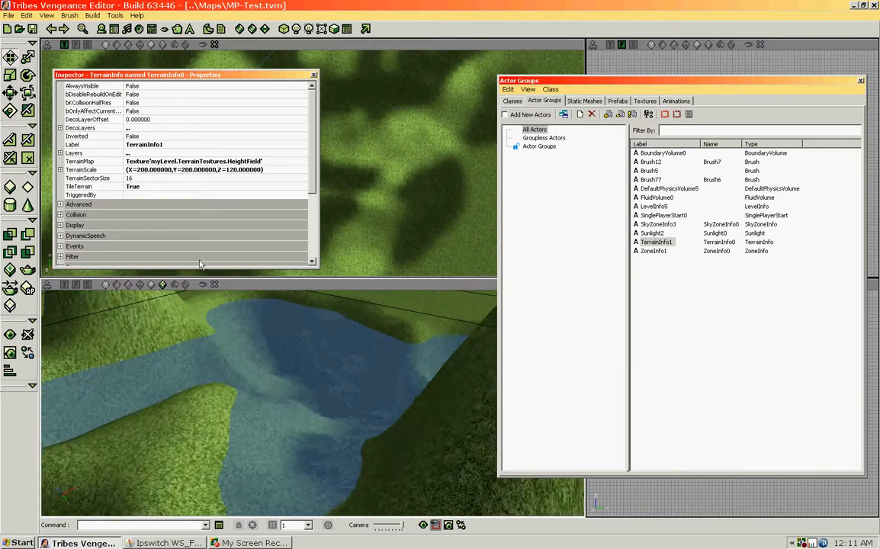
Step: Switch from the terrain's properties to FluidVolume0's properties by choosing it in the actor list
scroll(284, 152, down, 4)
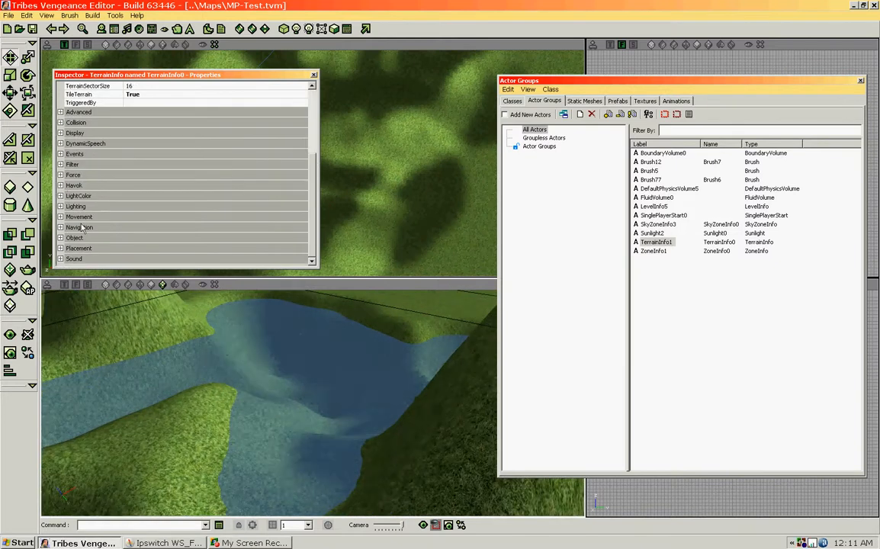
click(655, 198)
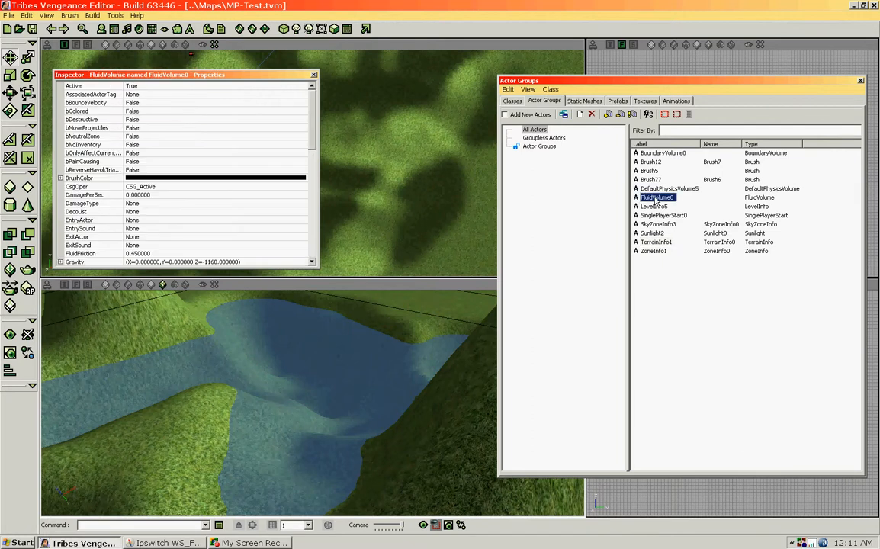
right_click(656, 200)
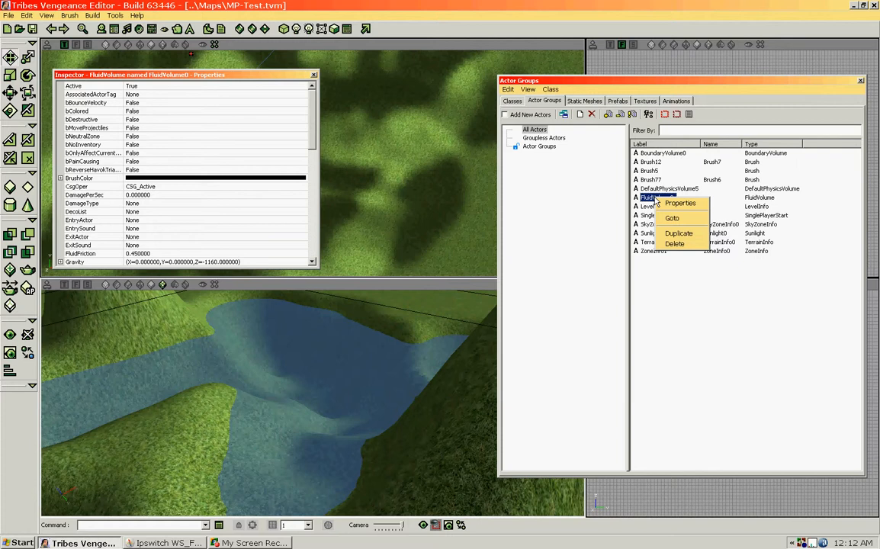
click(679, 203)
scroll(312, 136, down, 1)
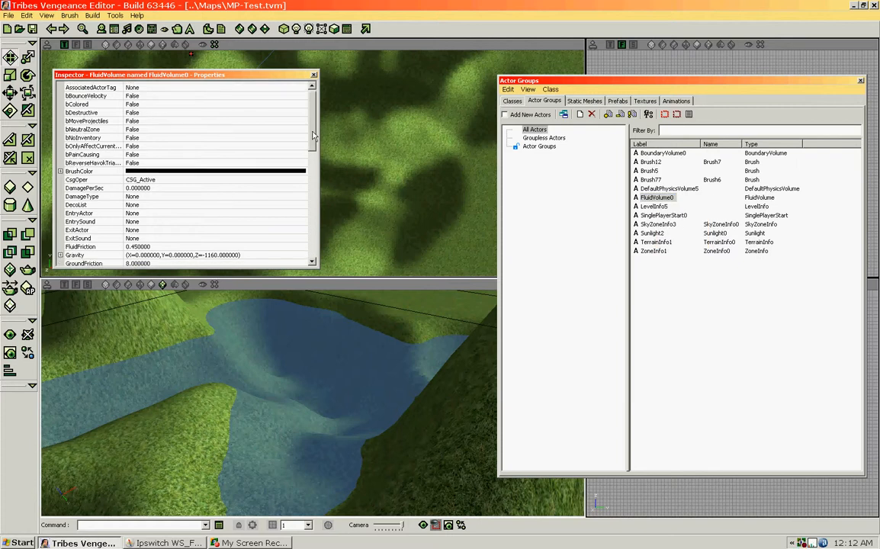
scroll(281, 181, down, 10)
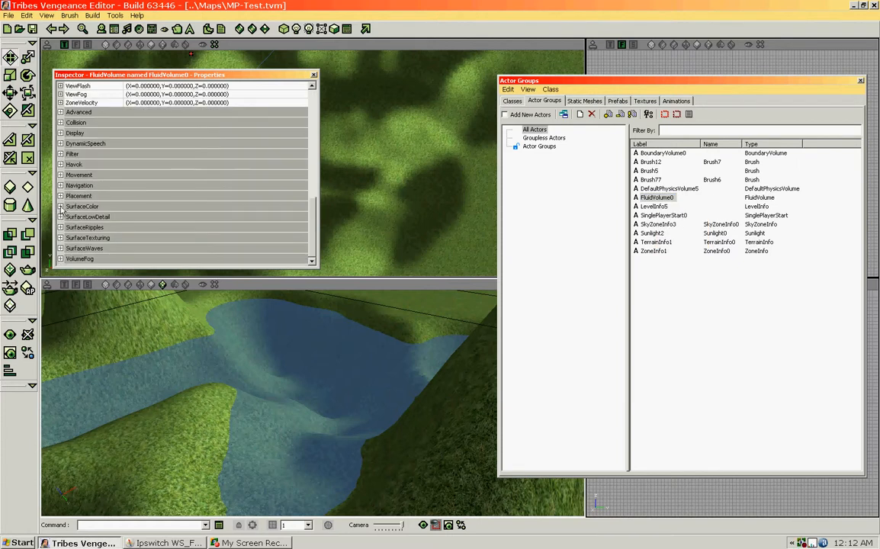
Step: Expand the fluid volume's SurfaceColor group and set Transparency to 50
click(61, 207)
click(132, 241)
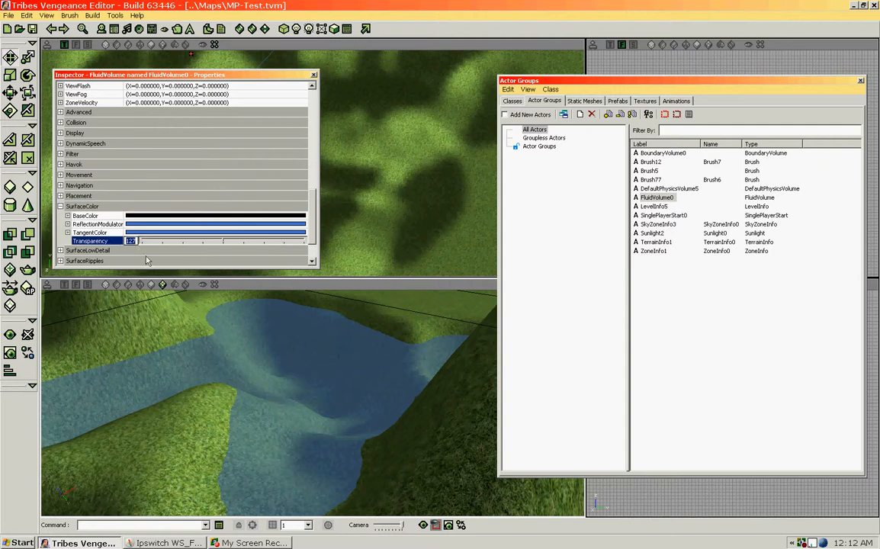
drag(322, 412, 321, 347)
drag(314, 455, 315, 504)
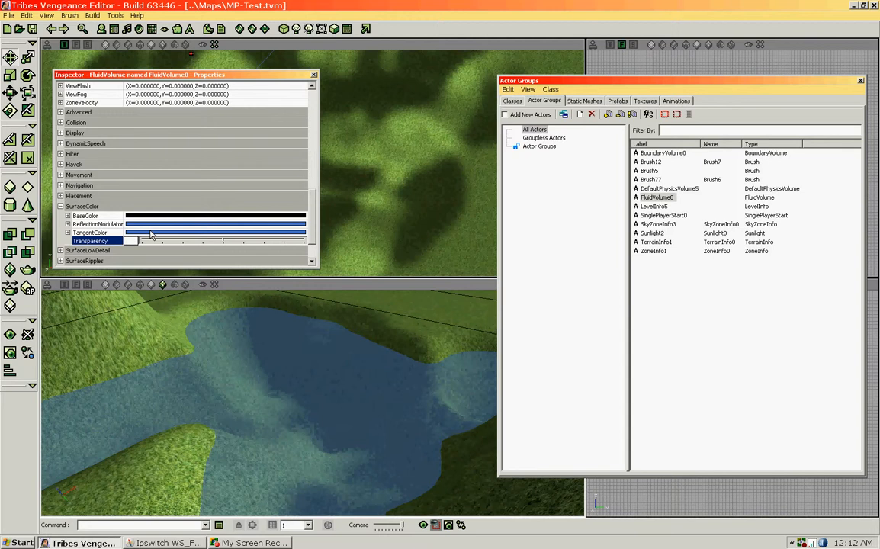
text(50)
click(151, 233)
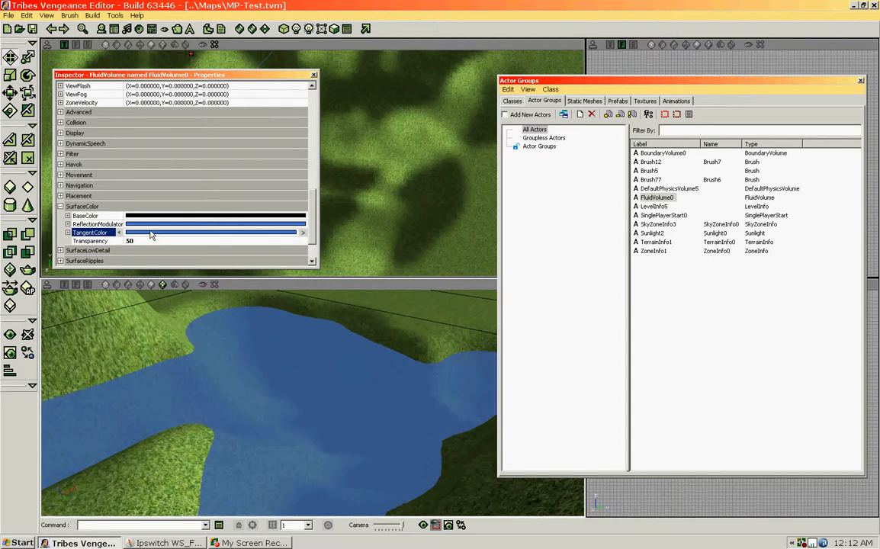
Step: Try a Transparency of 0 on the fluid volume after viewing the water up close
drag(304, 474, 303, 427)
right_drag(304, 427, 304, 484)
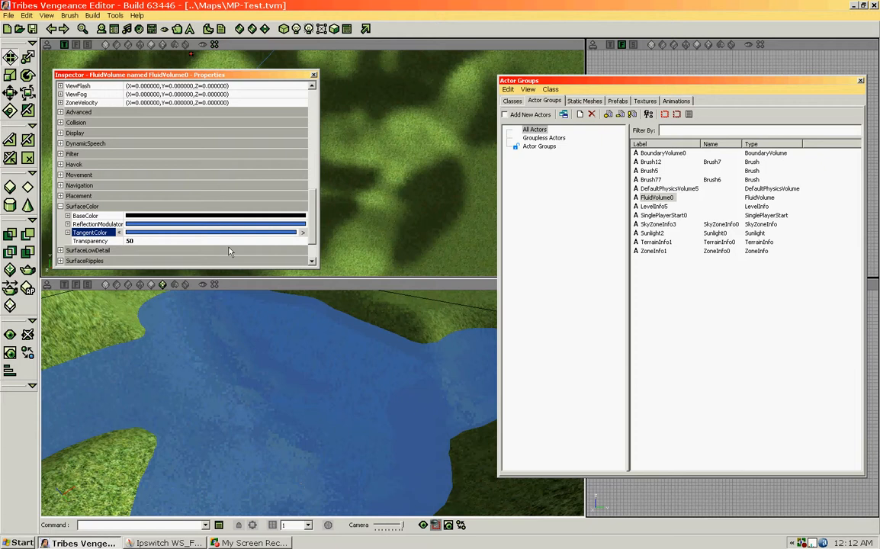
click(151, 241)
text(0)
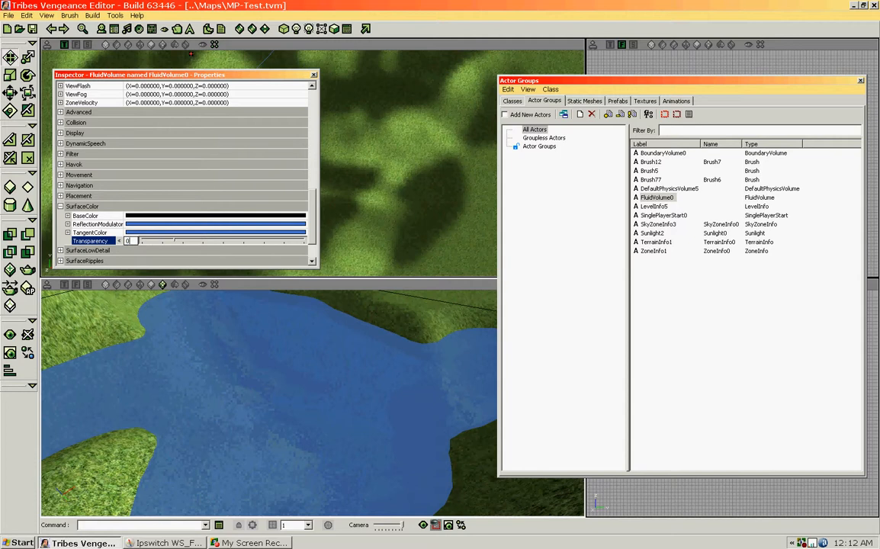
key(Up)
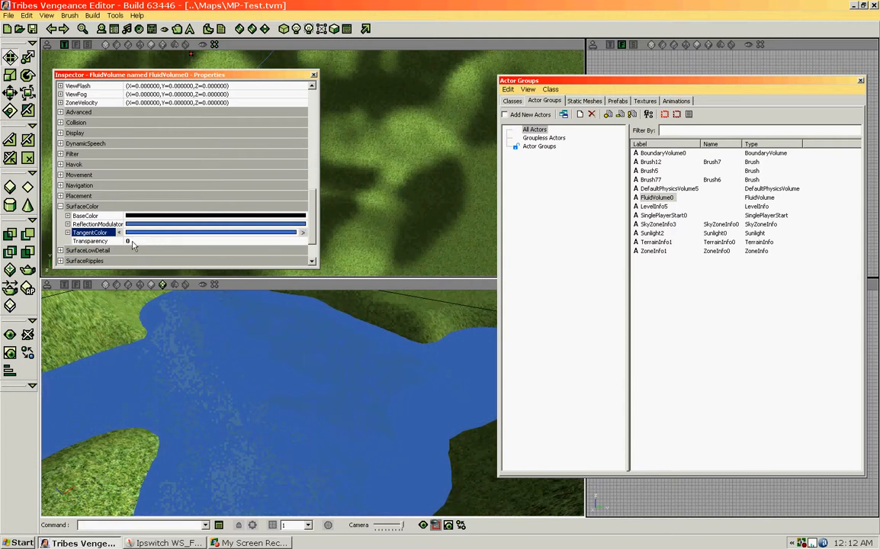
Step: Return the fluid volume's Transparency to 50 and check the water surface in the perspective view
key(Down)
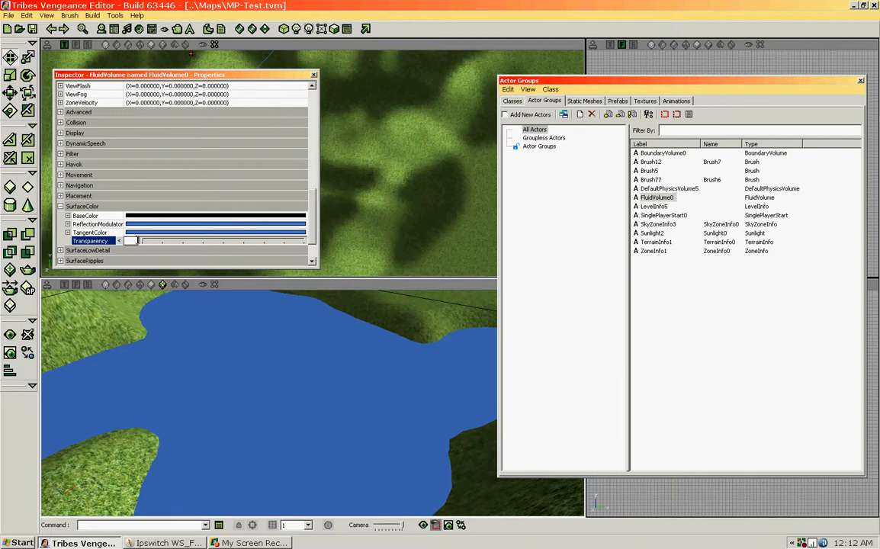
text(50)
key(Up)
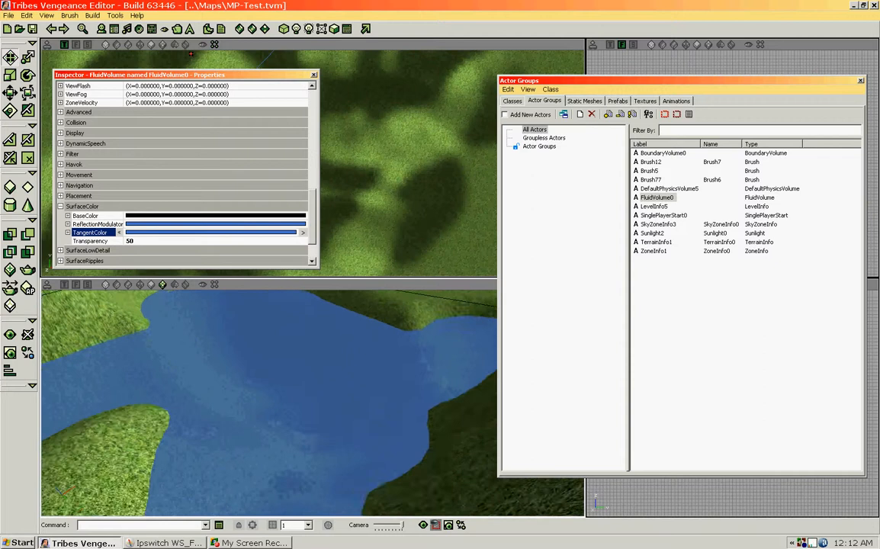
drag(305, 381, 305, 408)
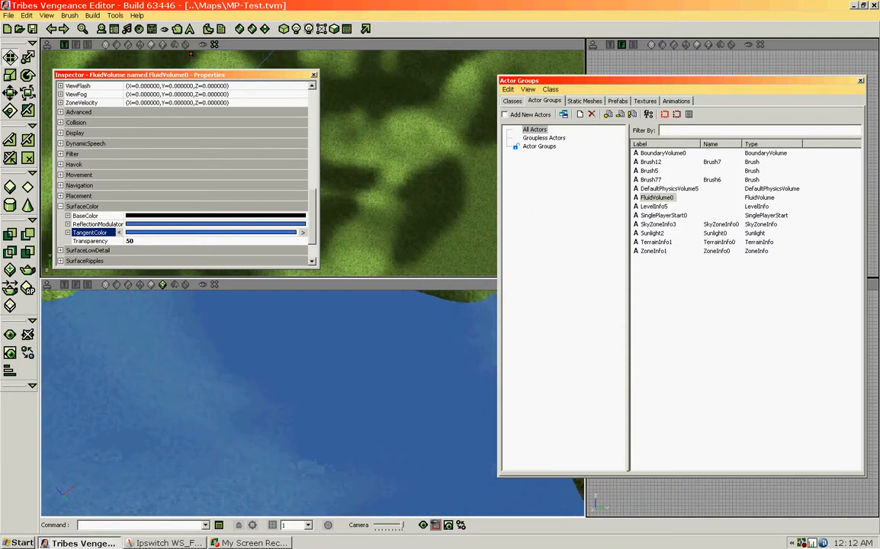
Step: Collapse SurfaceColor, expand the SurfaceLowDetail group and examine the water surface from several angles in the perspective view
click(60, 207)
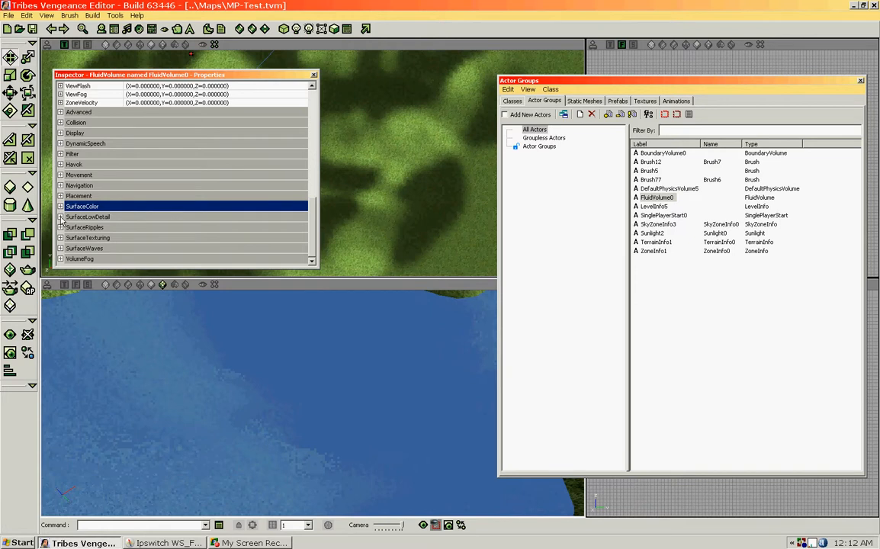
click(60, 218)
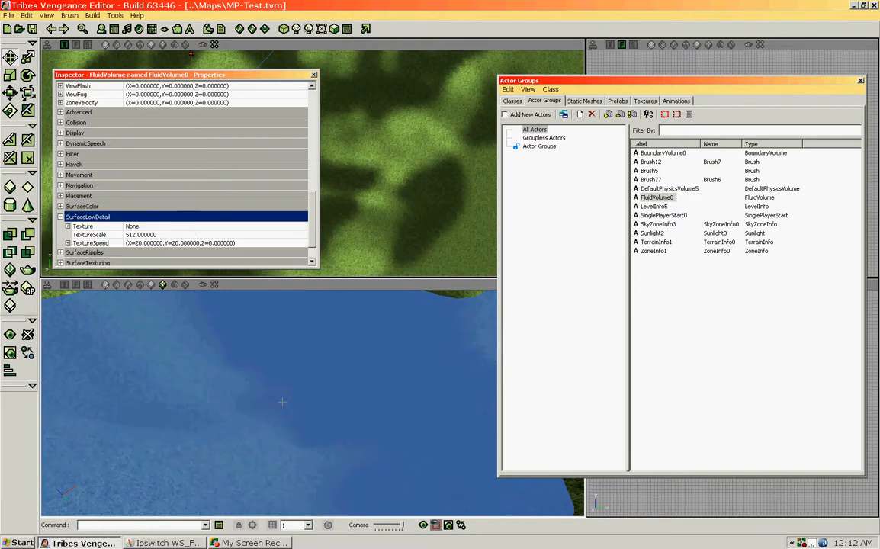
drag(280, 399, 280, 458)
right_drag(280, 398, 280, 366)
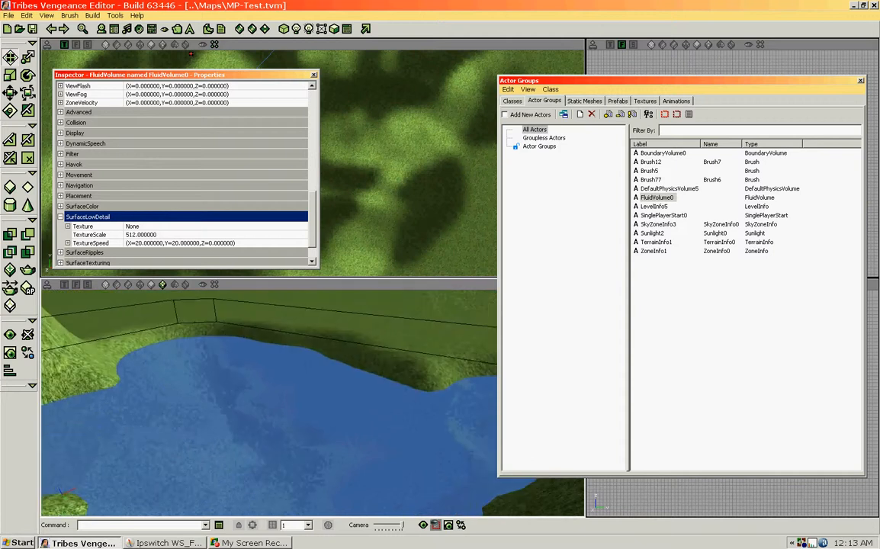
mouse_move(280, 412)
mouse_down()
mouse_move(280, 450)
mouse_move(279, 418)
mouse_up()
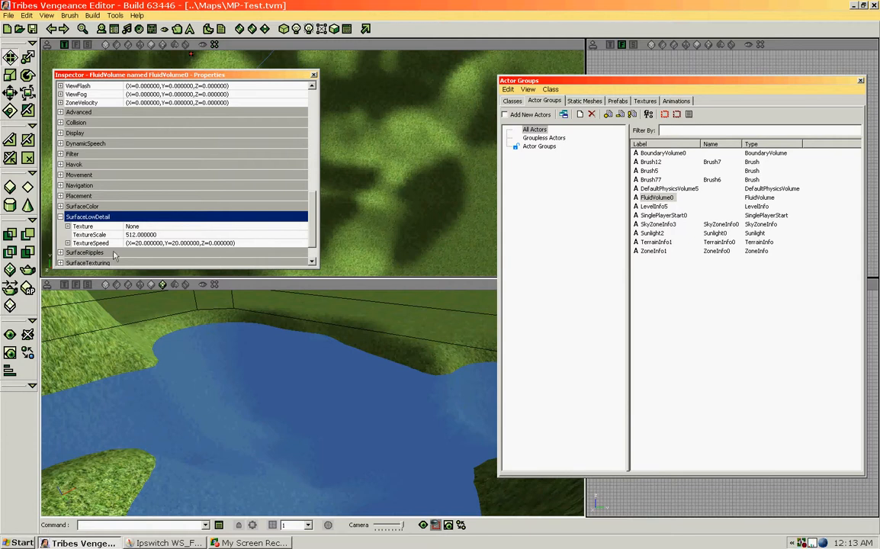
right_drag(472, 372, 472, 372)
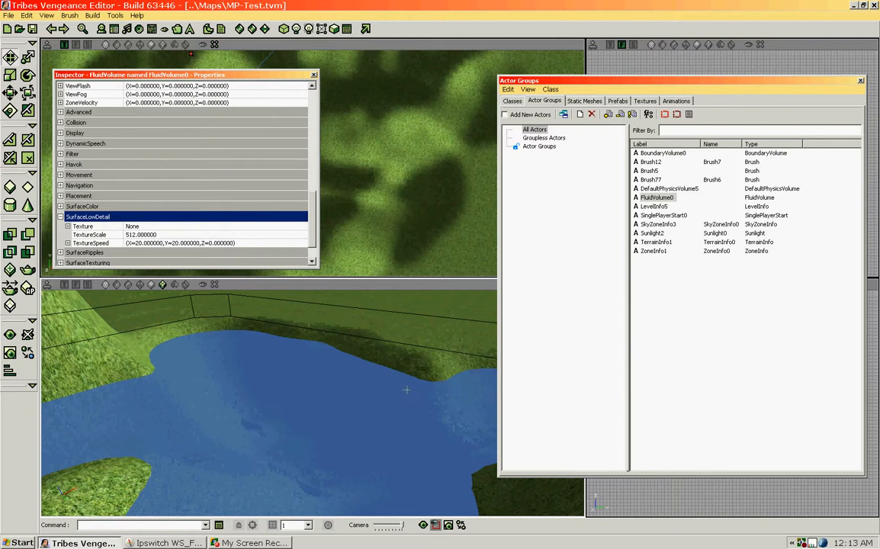
right_drag(387, 421, 348, 384)
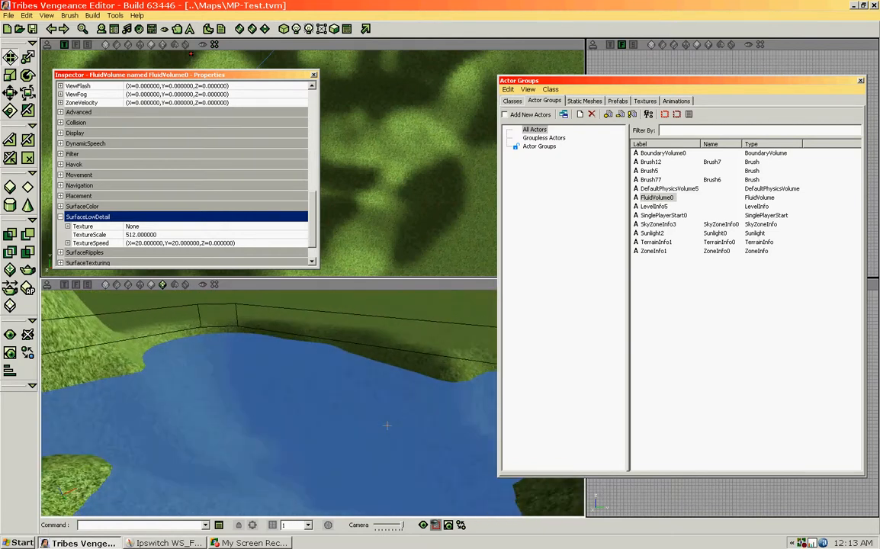
right_drag(259, 362, 286, 403)
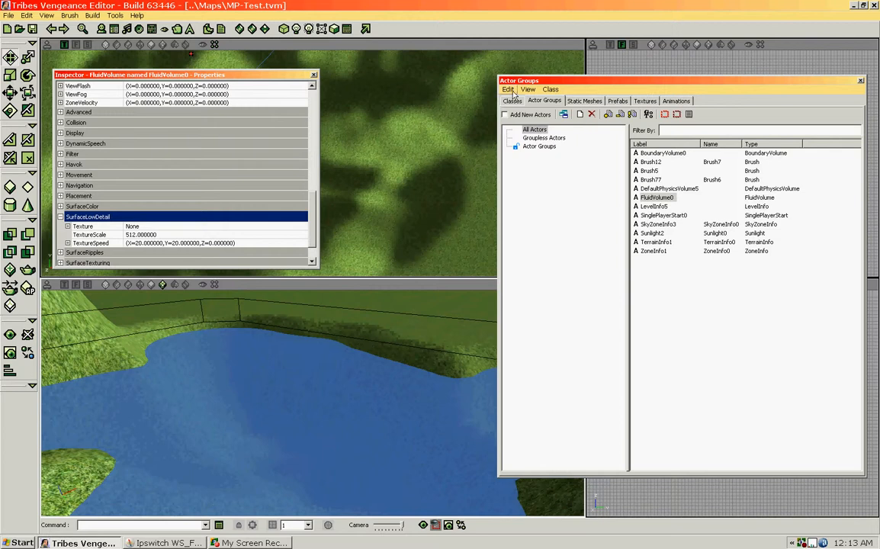
Step: Select the SkyBoxDay02Top texture from the SkyBoxDay02 package in the texture browser
click(646, 102)
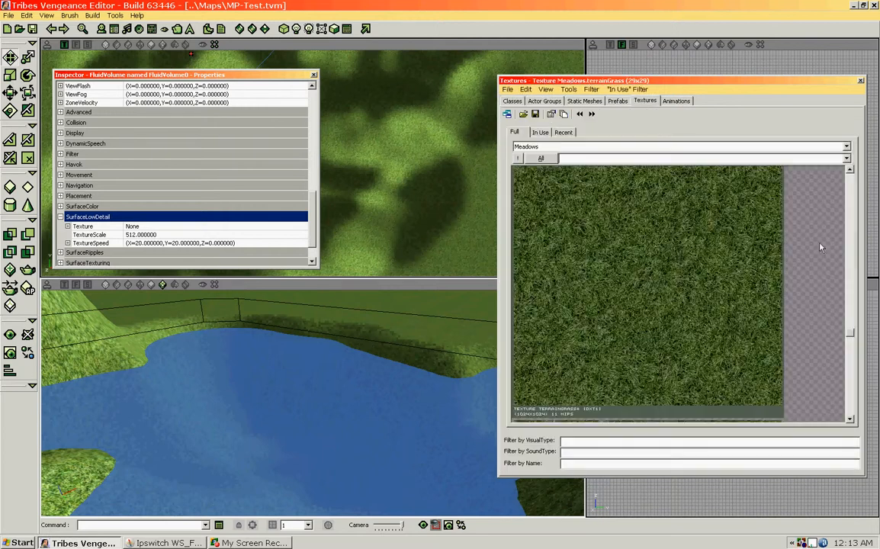
click(847, 147)
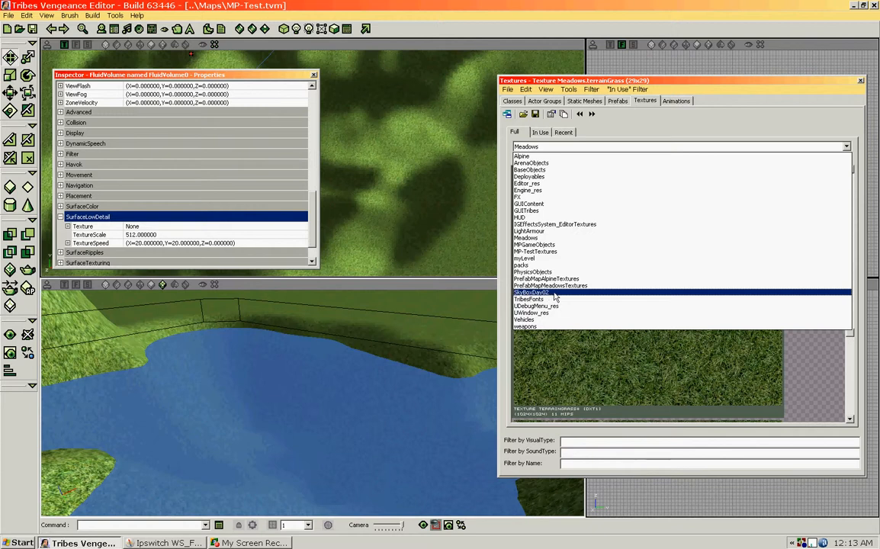
click(546, 293)
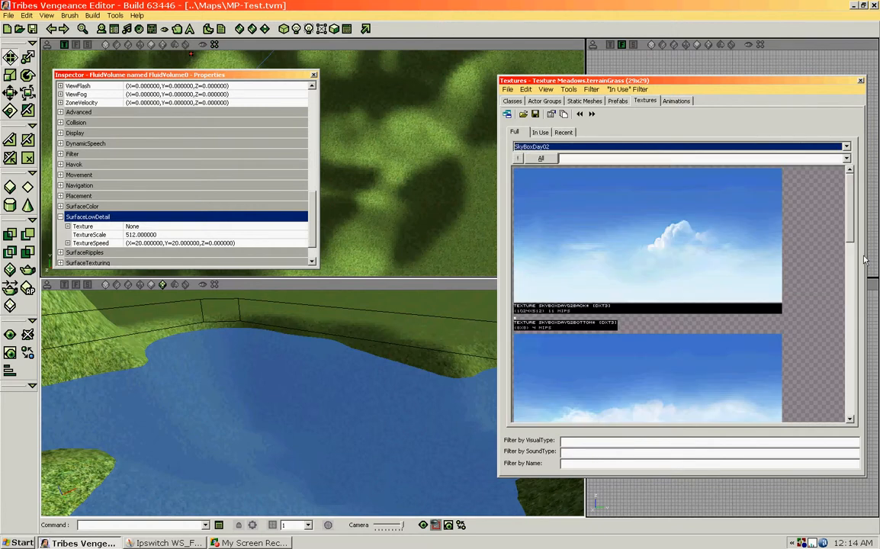
scroll(774, 191, down, 3)
drag(856, 233, 855, 390)
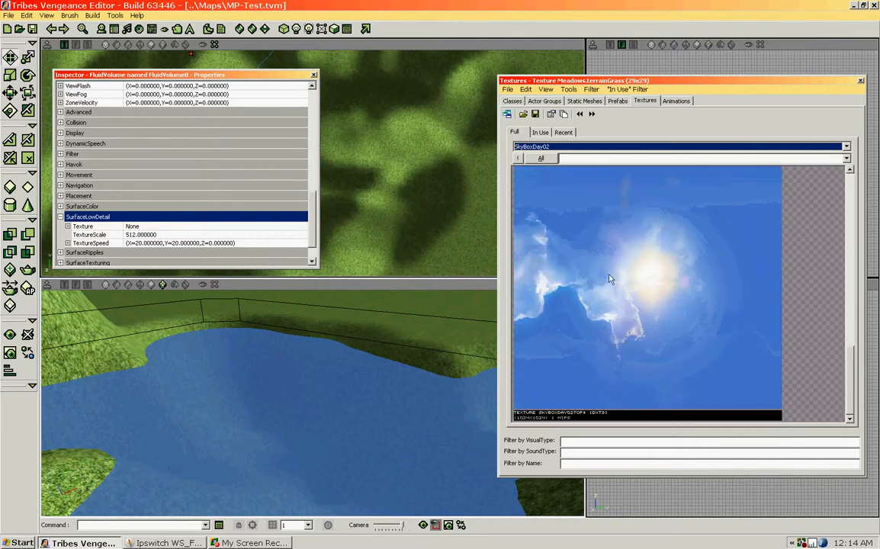
click(694, 286)
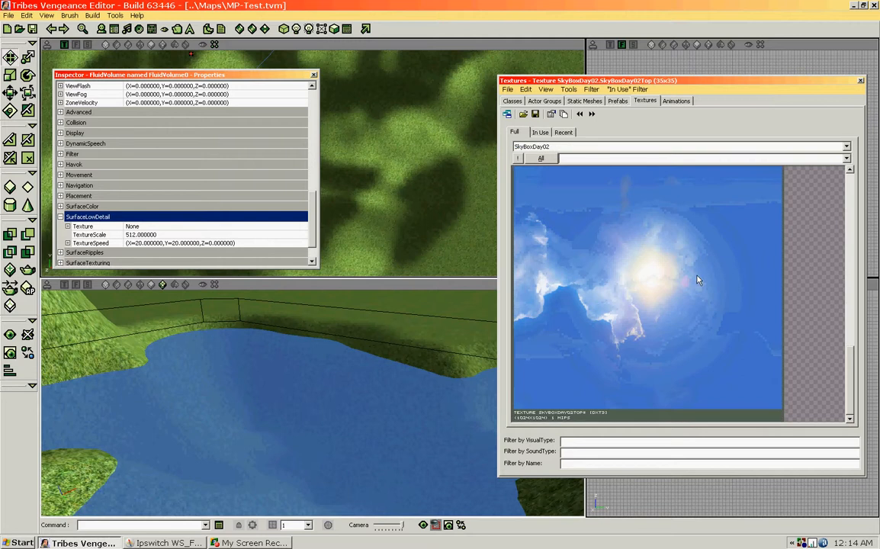
Step: Assign the selected SkyBoxDay02Top texture to the fluid volume's SurfaceLowDetail Texture property and look over the water
click(292, 227)
click(303, 227)
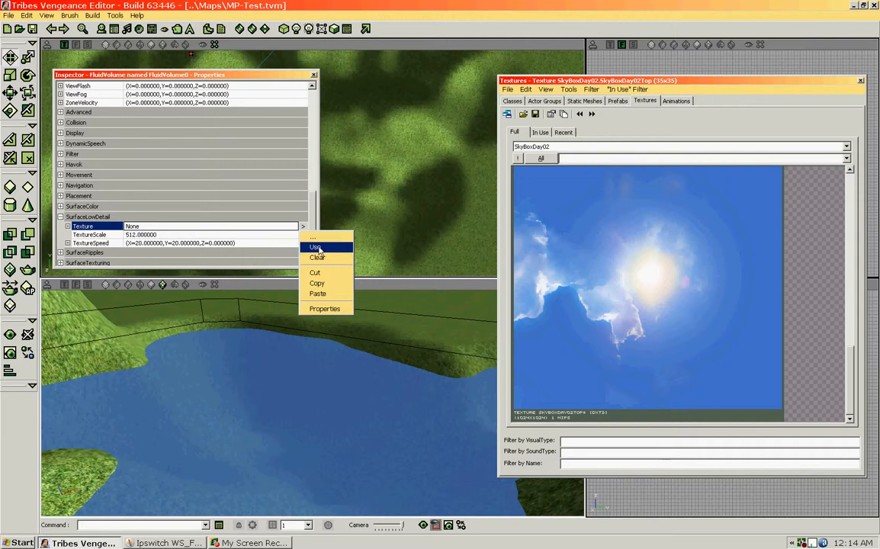
click(317, 248)
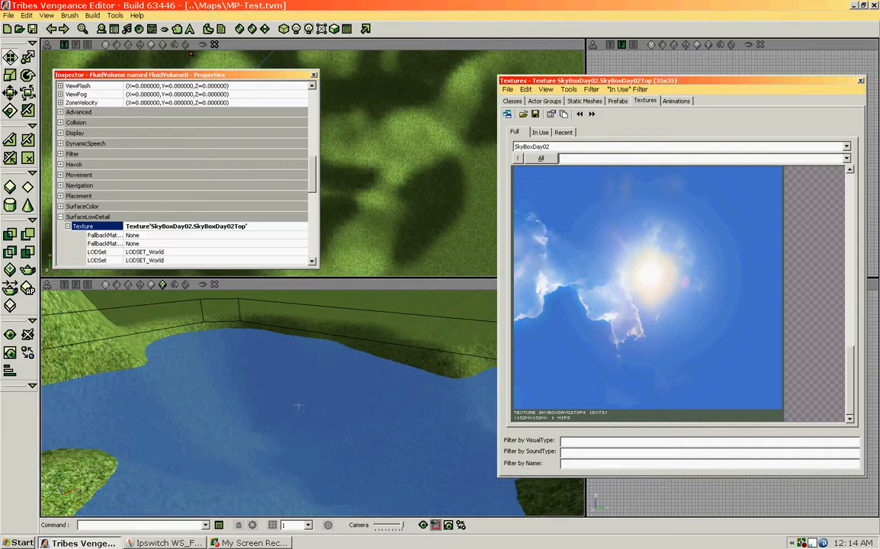
drag(302, 439, 300, 436)
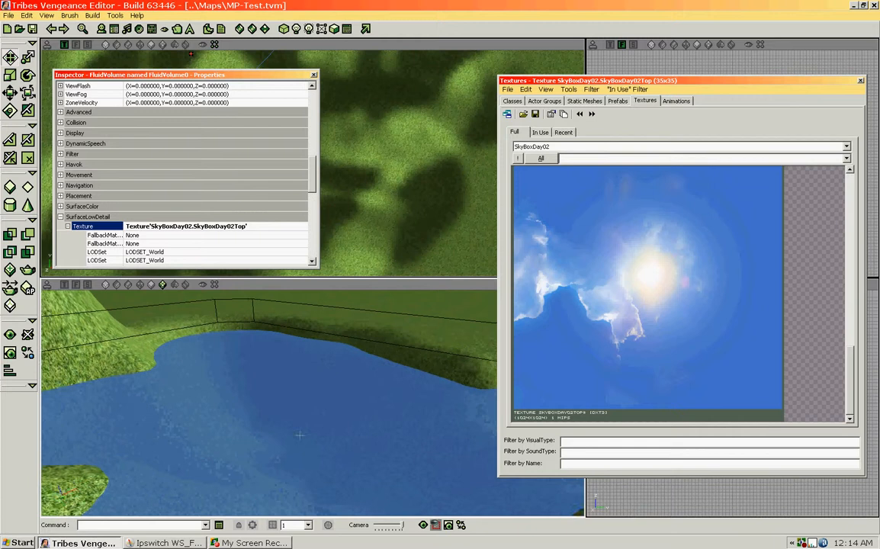
drag(339, 382, 340, 382)
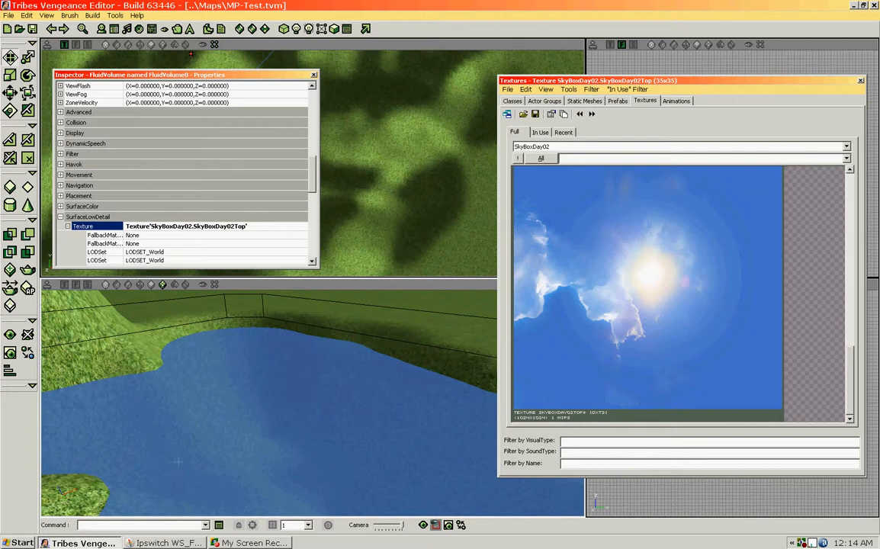
drag(256, 373, 311, 295)
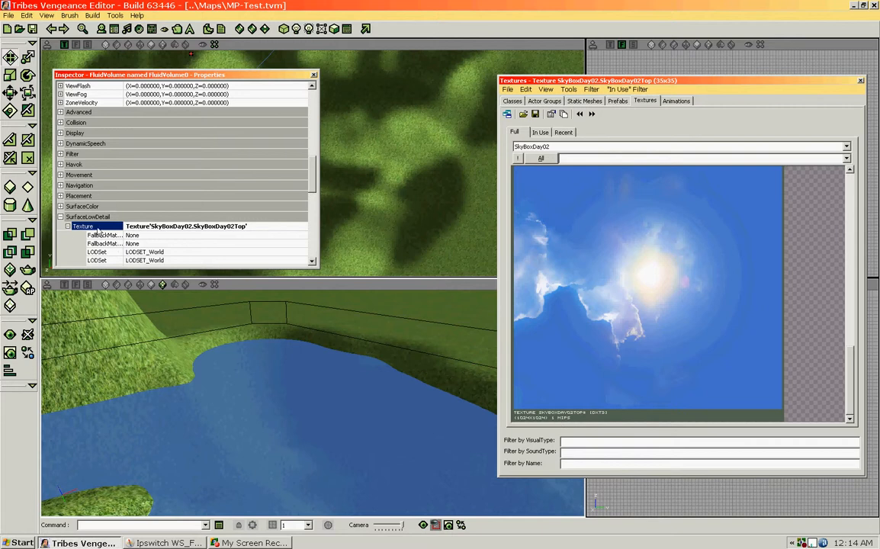
Step: Collapse the Texture sub-properties and set the SurfaceLowDetail TextureScale to 1024
scroll(283, 147, down, 2)
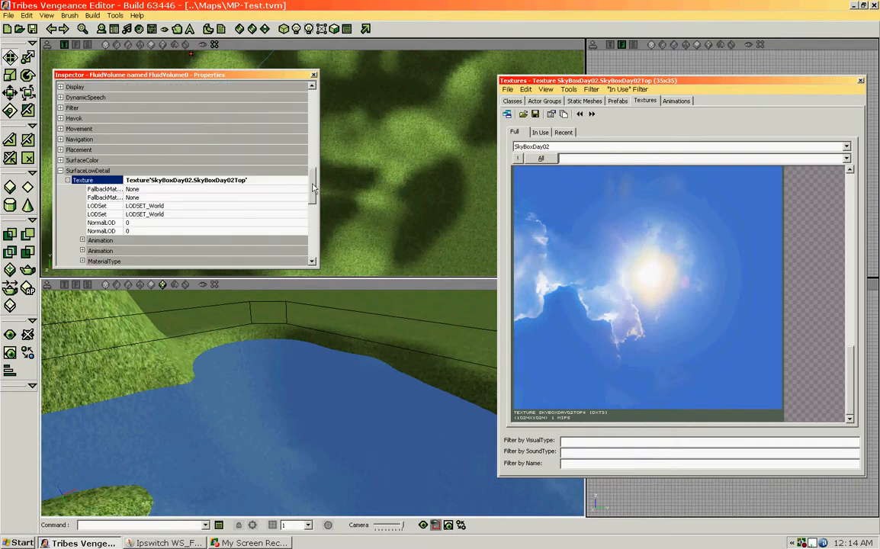
click(67, 170)
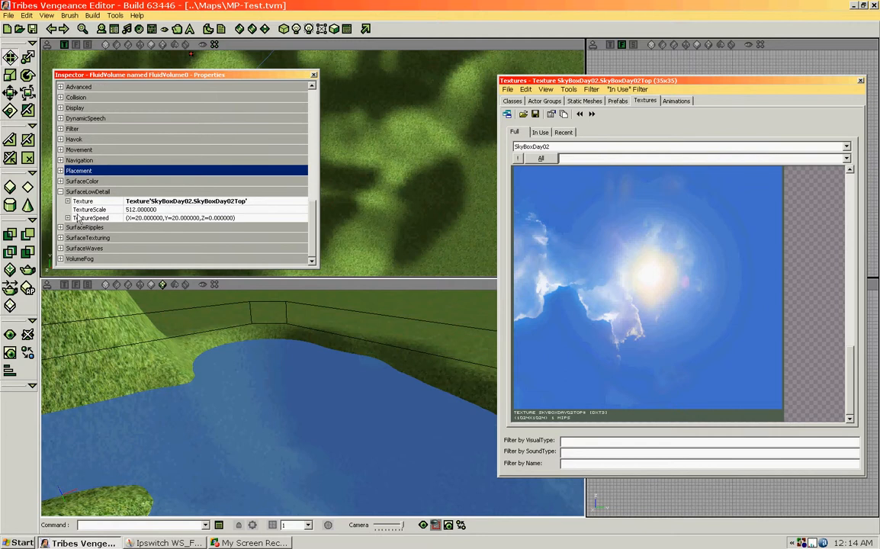
click(128, 209)
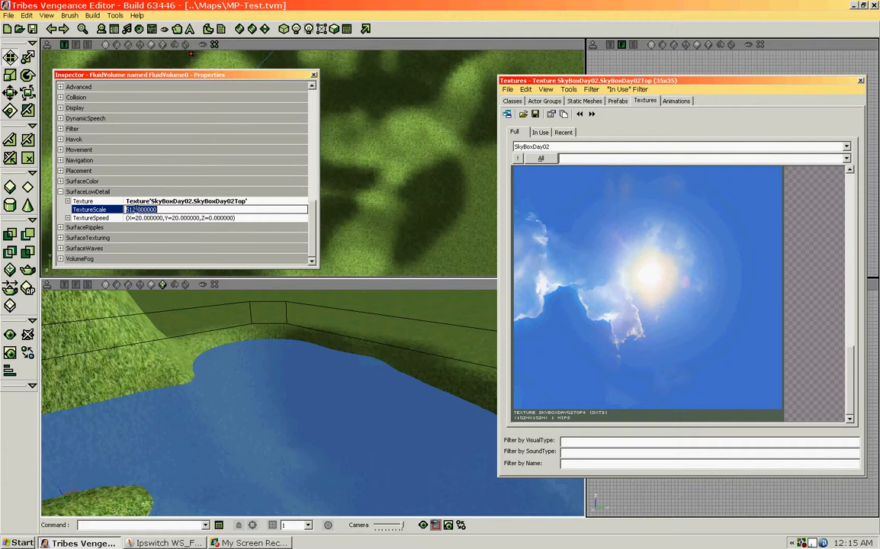
click(135, 209)
key(BackSpace)
key(BackSpace)
key(BackSpace)
text(1024)
click(279, 203)
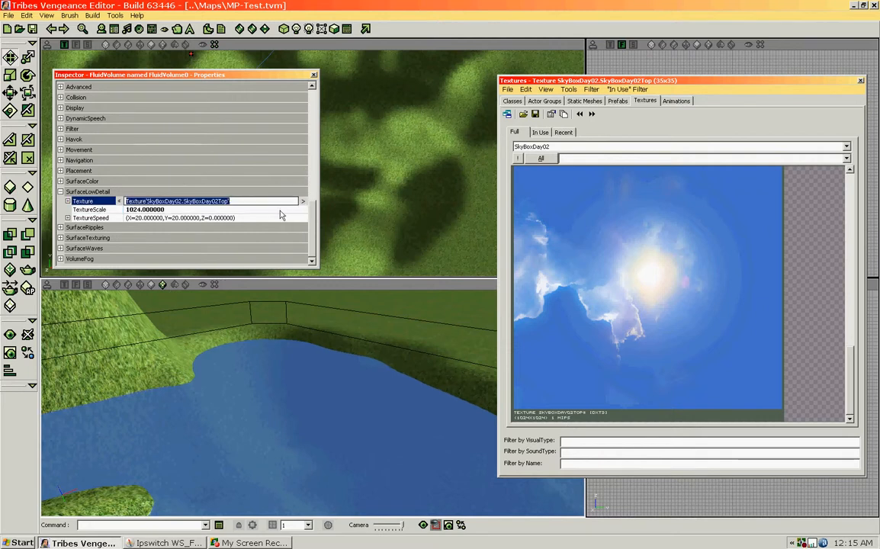
Step: Collapse SurfaceLowDetail, expand the SurfaceTexturing group and examine the water surface beside the hill in the perspective view
click(61, 194)
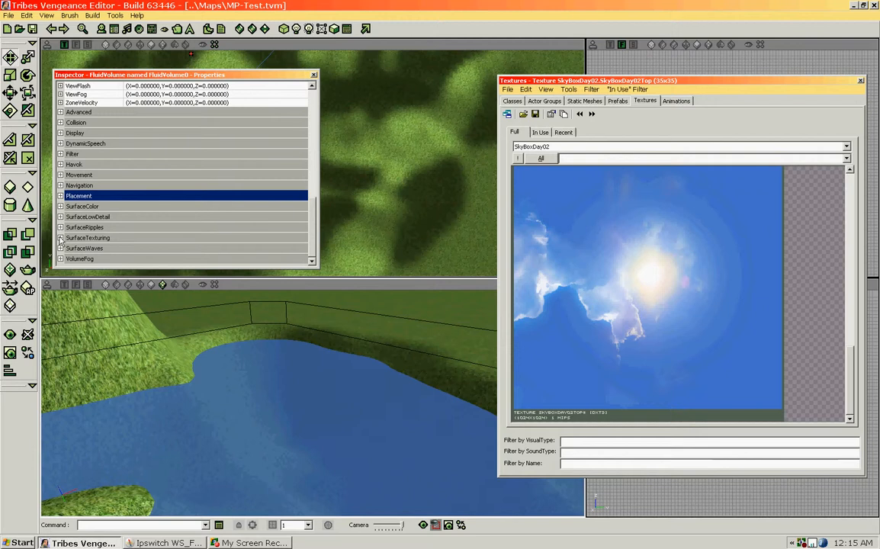
click(60, 238)
drag(273, 414, 302, 433)
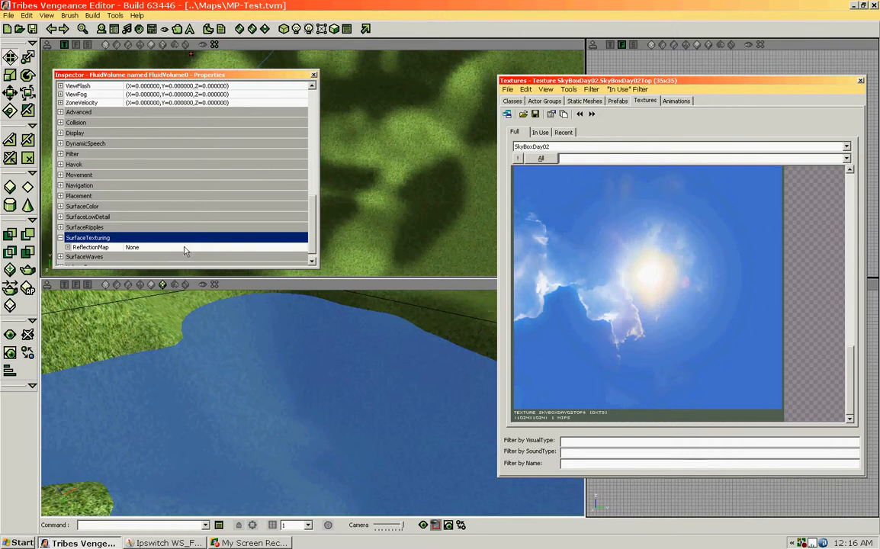
right_drag(263, 329, 301, 444)
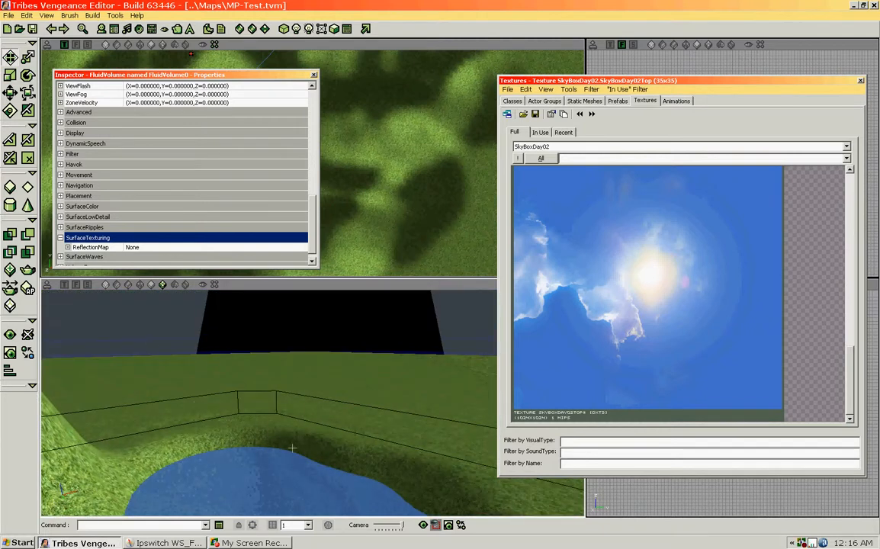
drag(292, 448, 276, 472)
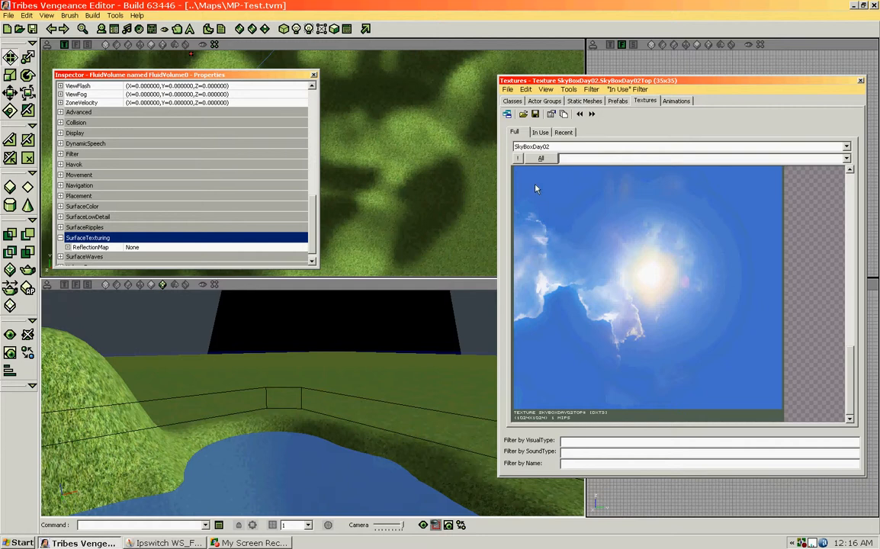
mouse_move(306, 457)
mouse_down()
mouse_move(303, 467)
mouse_move(313, 461)
mouse_up()
right_drag(314, 461, 309, 477)
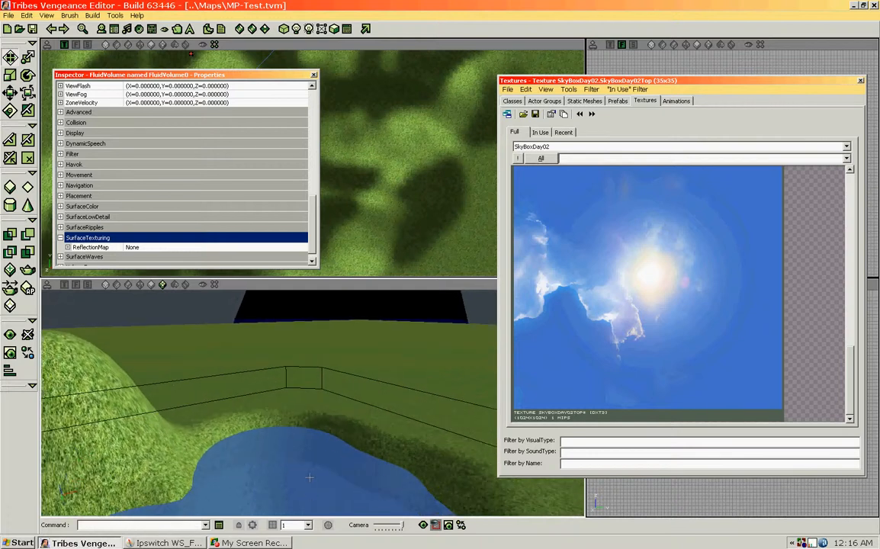
drag(310, 496, 308, 505)
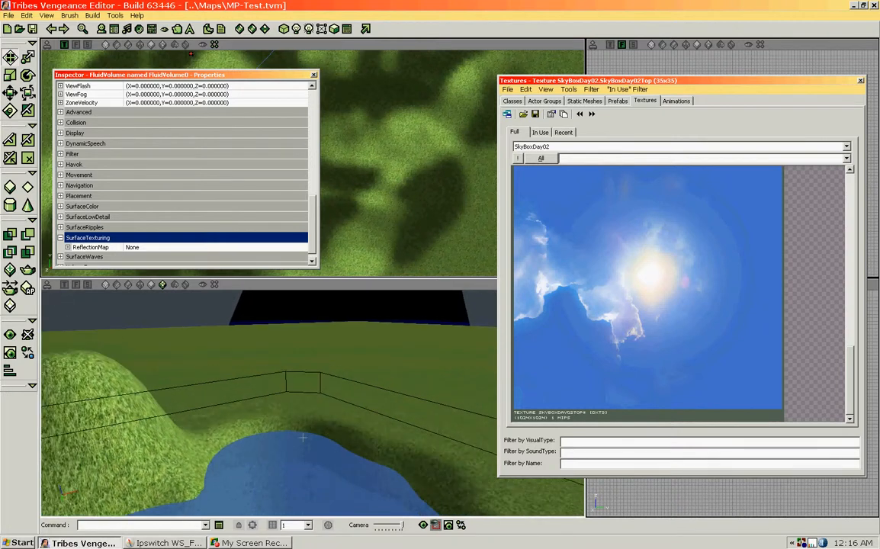
mouse_move(289, 469)
mouse_down()
mouse_move(289, 490)
mouse_move(293, 473)
mouse_up()
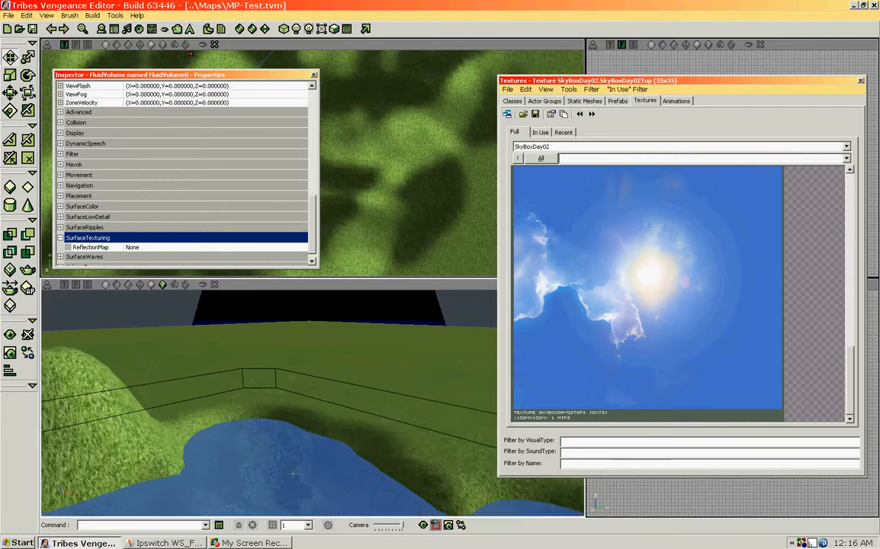
Step: Open the Water texture package from the Art folder in the texture browser
click(524, 113)
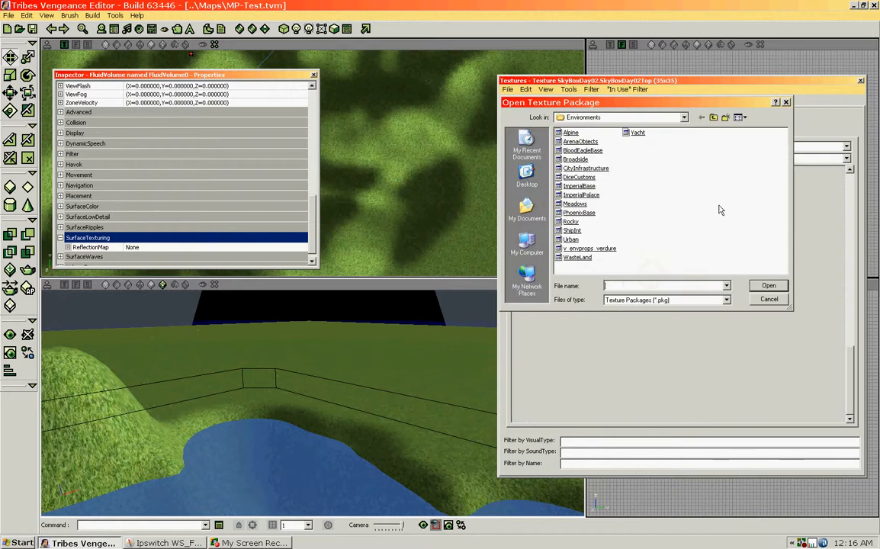
click(685, 118)
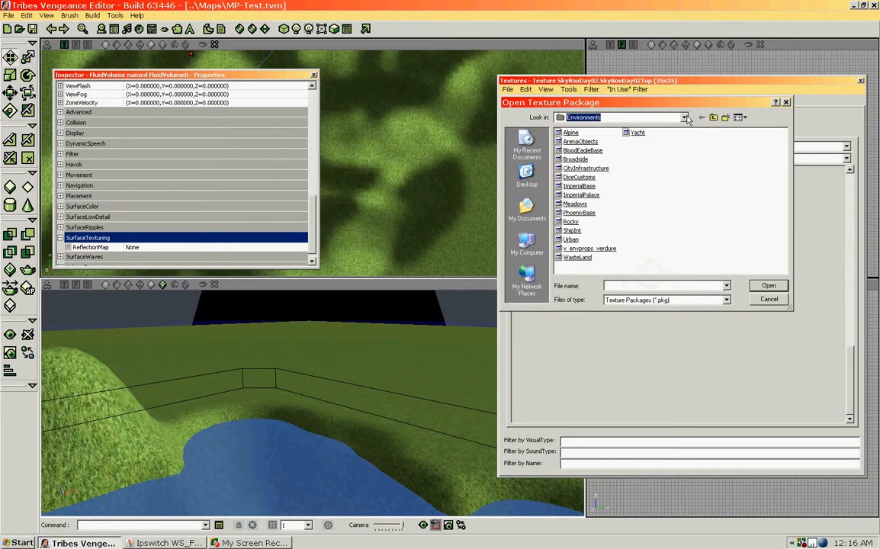
click(685, 117)
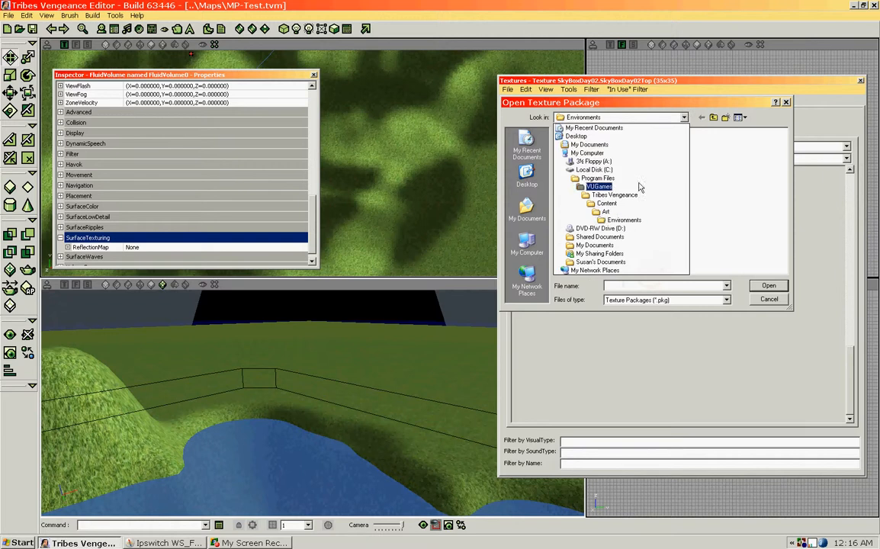
click(606, 212)
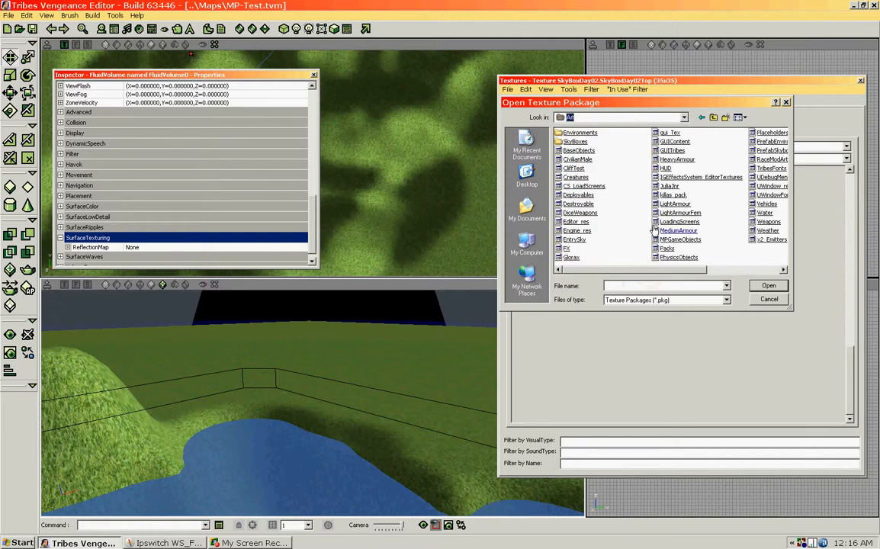
click(785, 271)
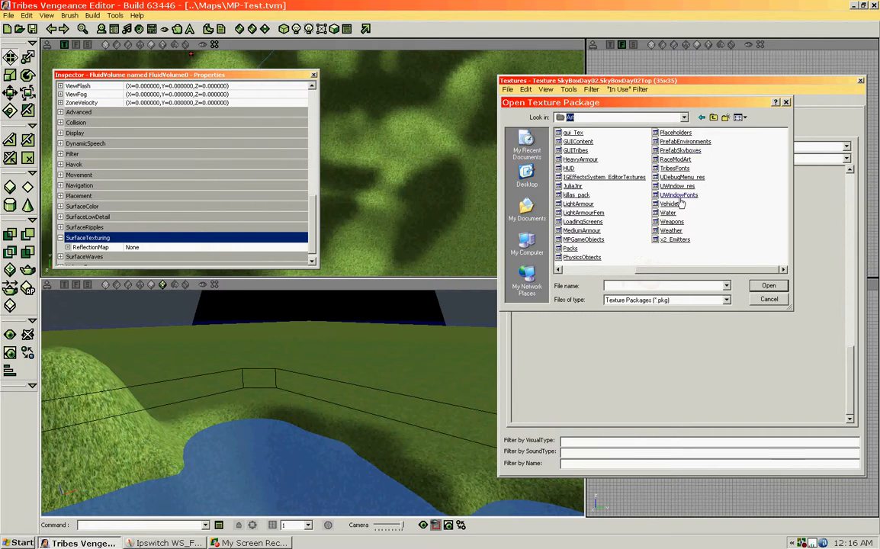
click(668, 214)
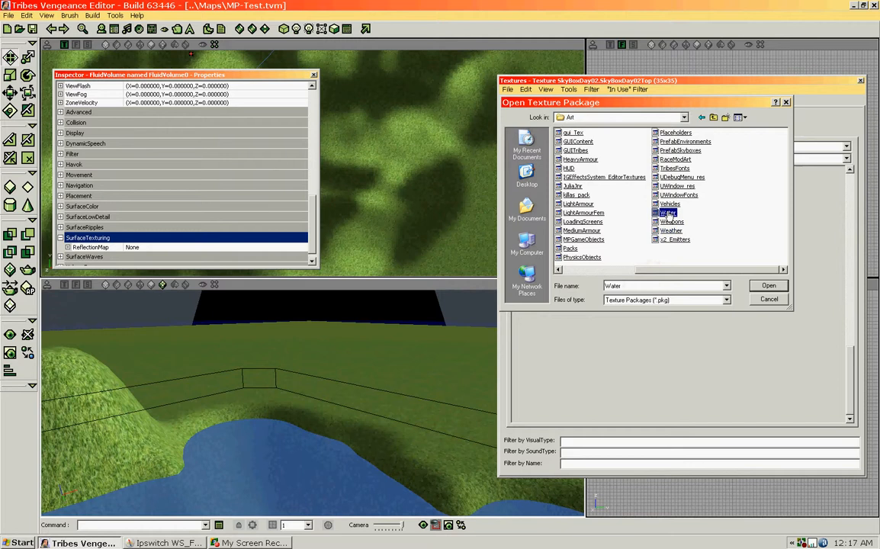
click(559, 270)
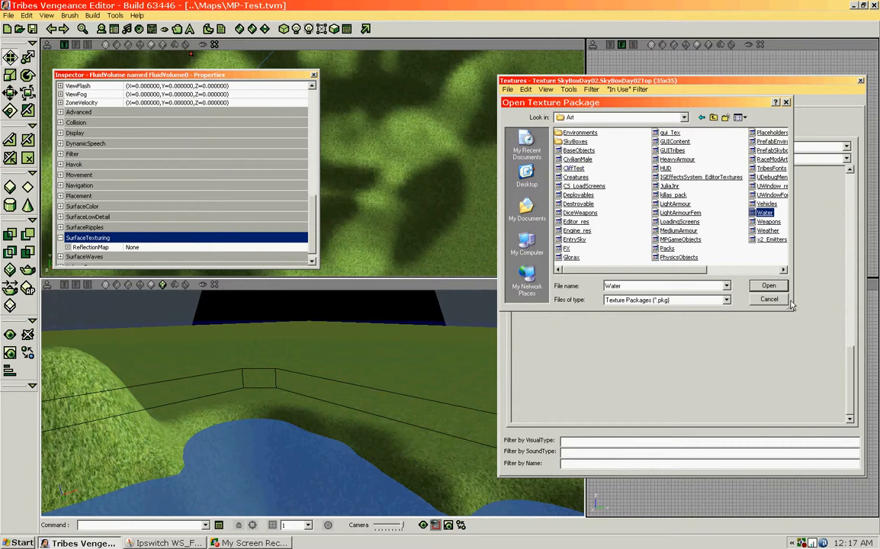
click(784, 270)
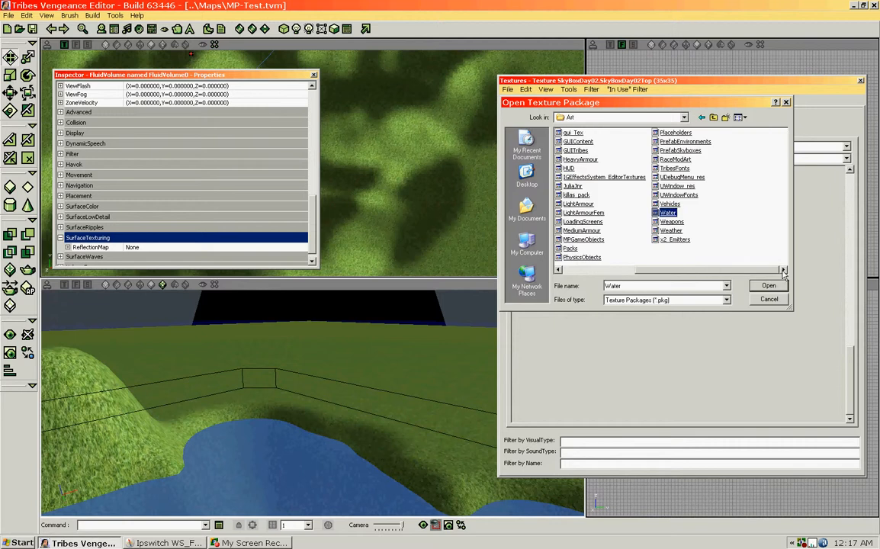
double_click(666, 213)
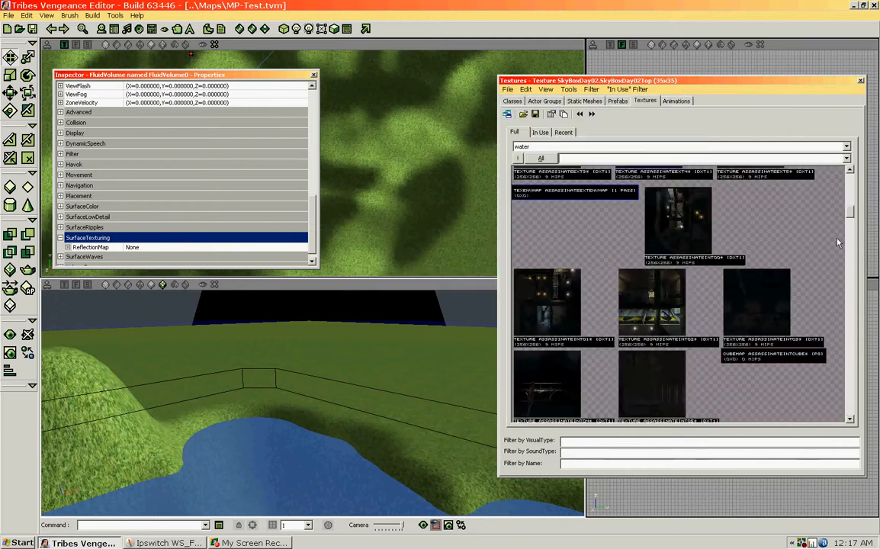
Step: Look through the water package's textures and select the CavernCube cubemap
drag(852, 215, 854, 177)
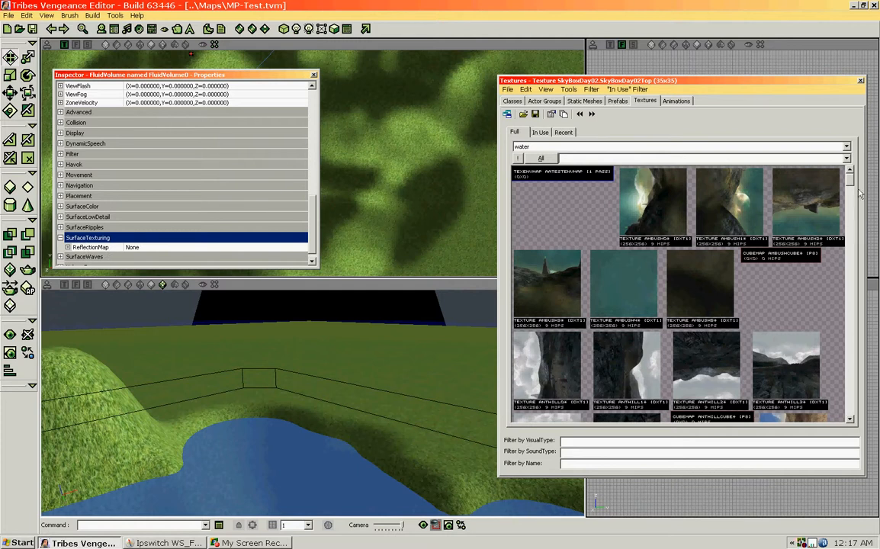
drag(852, 183, 852, 252)
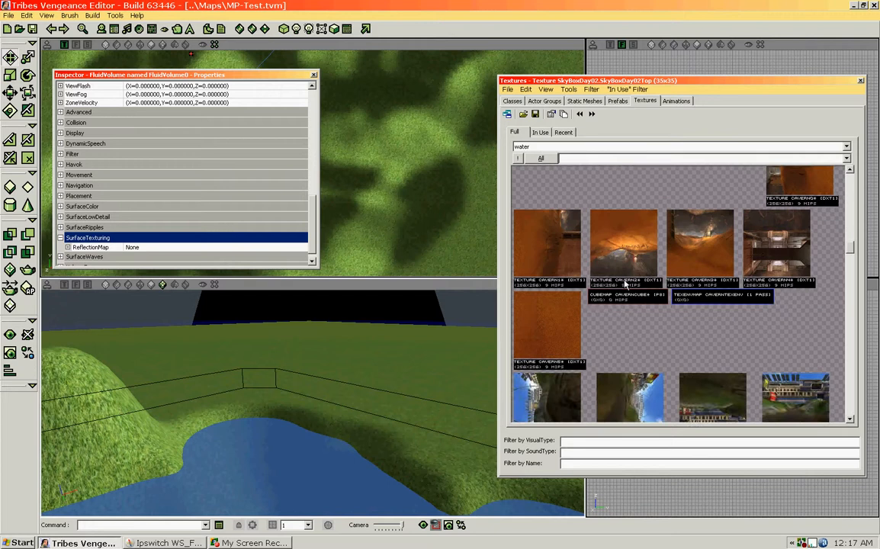
drag(853, 249, 851, 260)
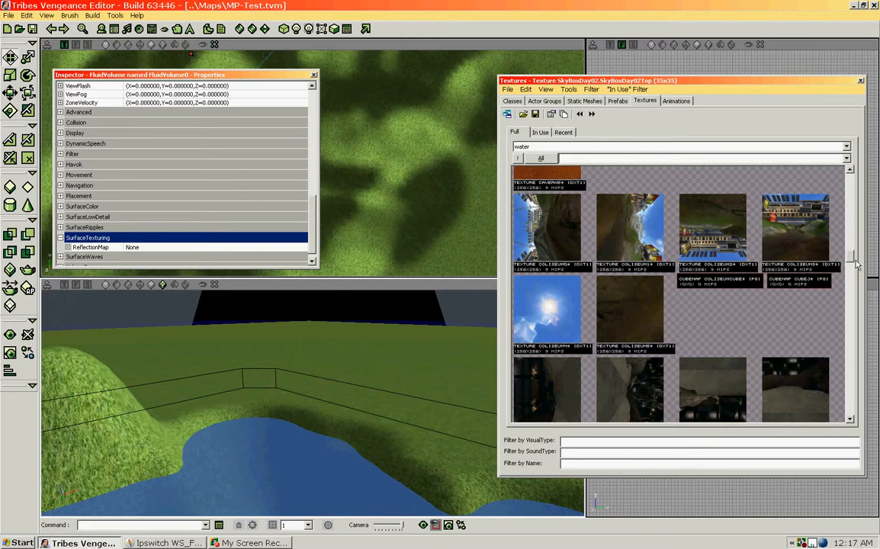
mouse_move(853, 259)
mouse_down()
mouse_move(853, 281)
mouse_move(859, 248)
mouse_up()
mouse_move(313, 474)
mouse_down()
mouse_move(319, 509)
mouse_move(302, 493)
mouse_move(316, 464)
mouse_up()
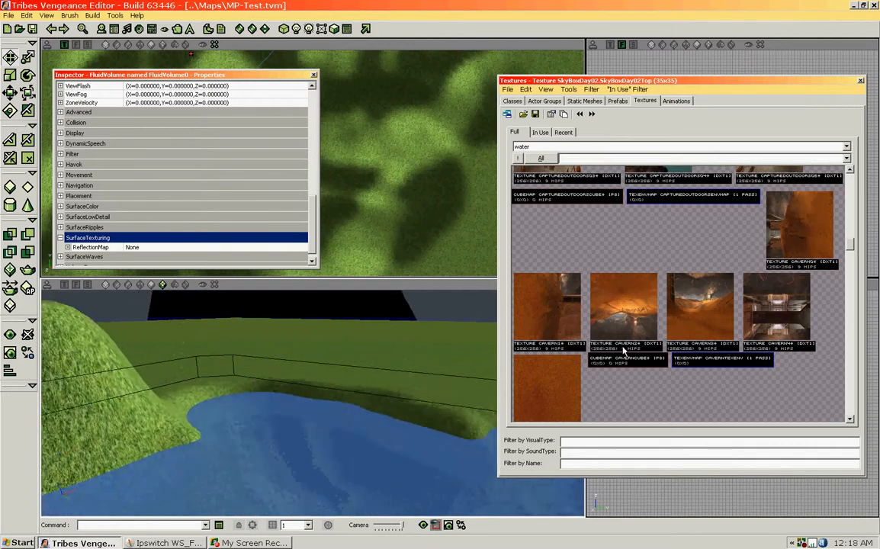
drag(850, 246, 849, 245)
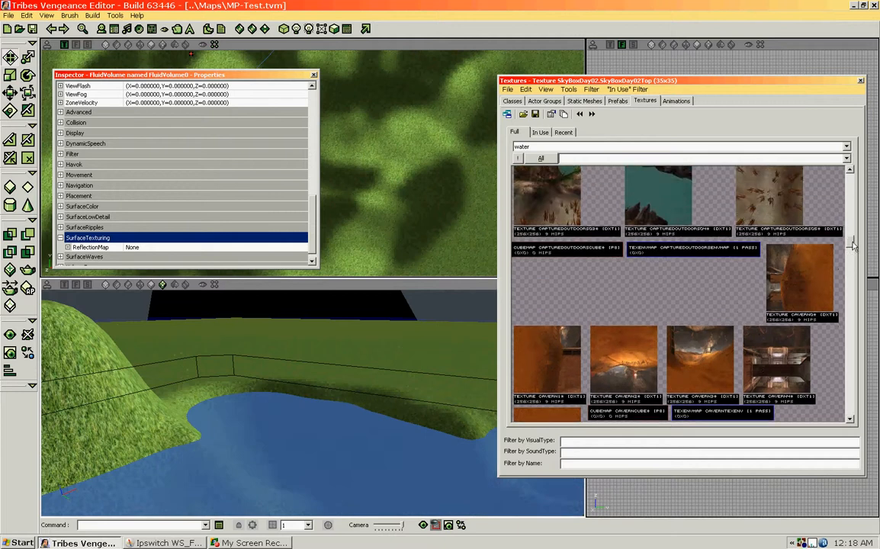
scroll(697, 331, down, 3)
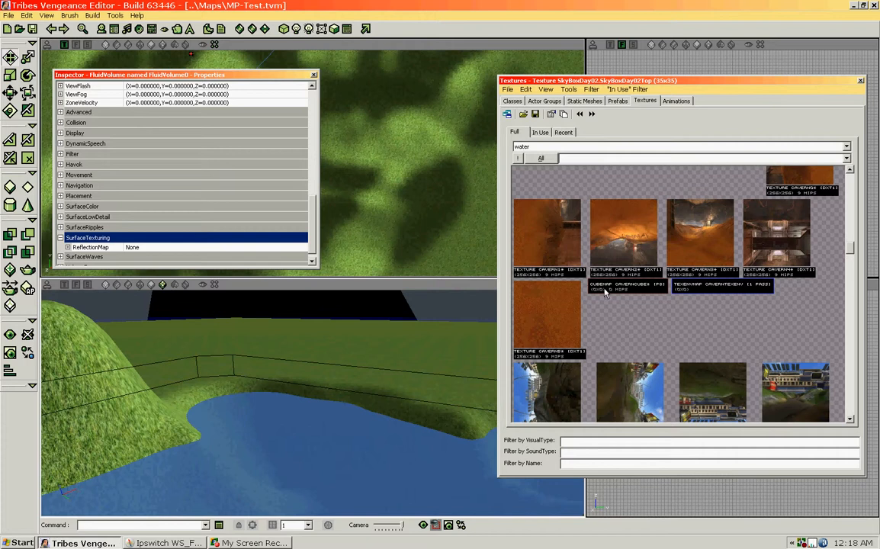
click(605, 288)
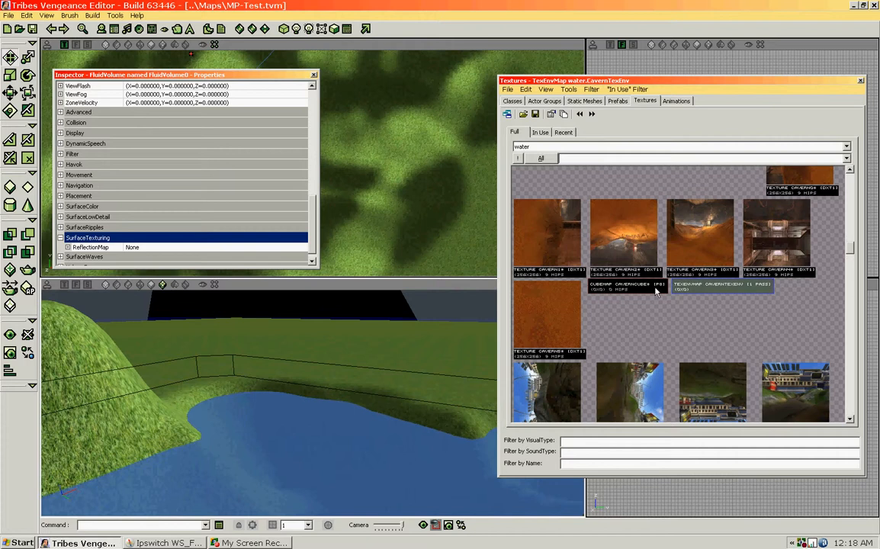
click(608, 290)
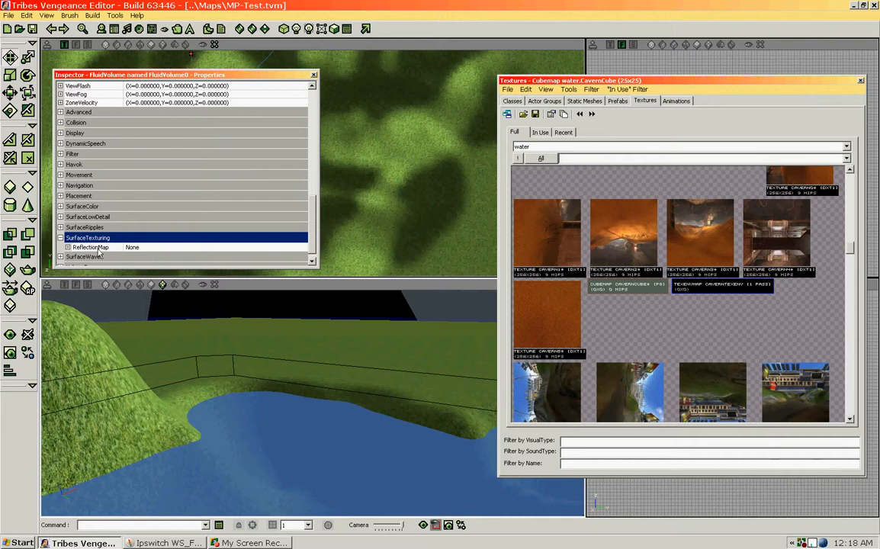
Step: Assign the selected CavernCube cubemap to the fluid volume's ReflectionMap property and look over the reflective water
click(247, 248)
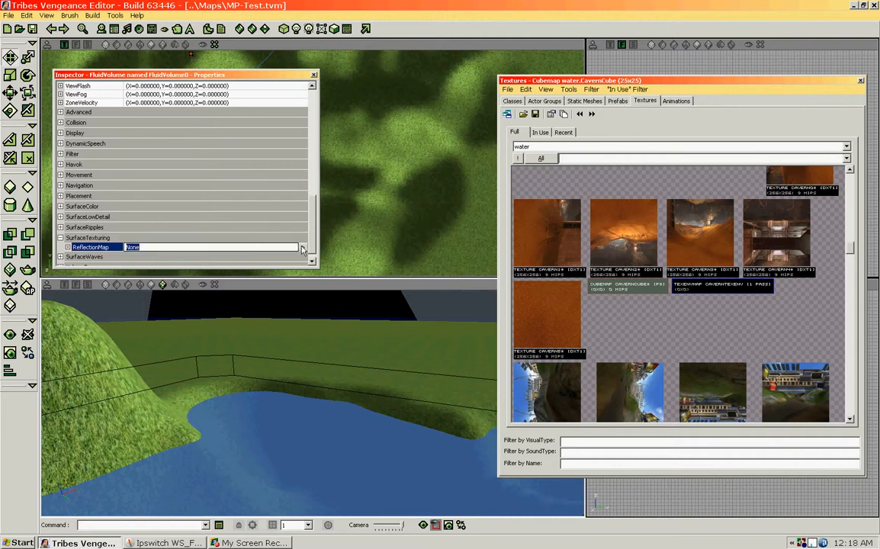
click(303, 249)
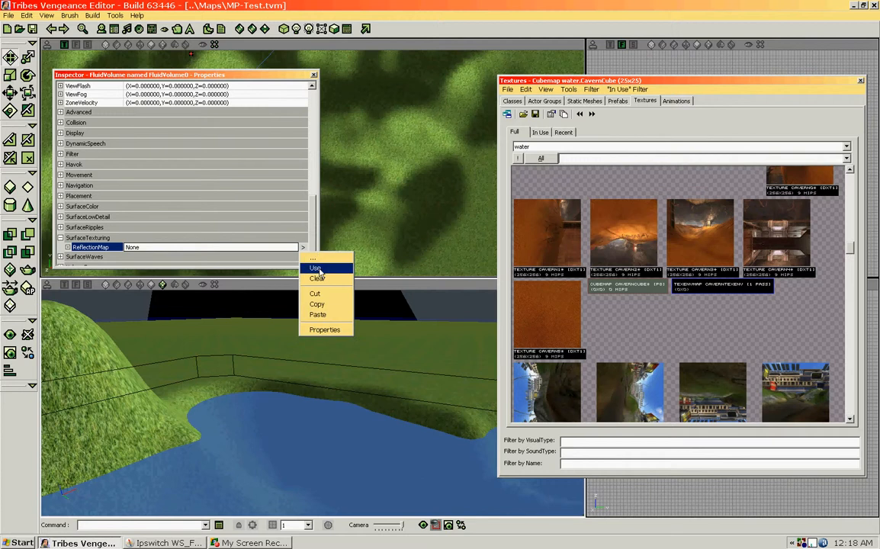
click(316, 268)
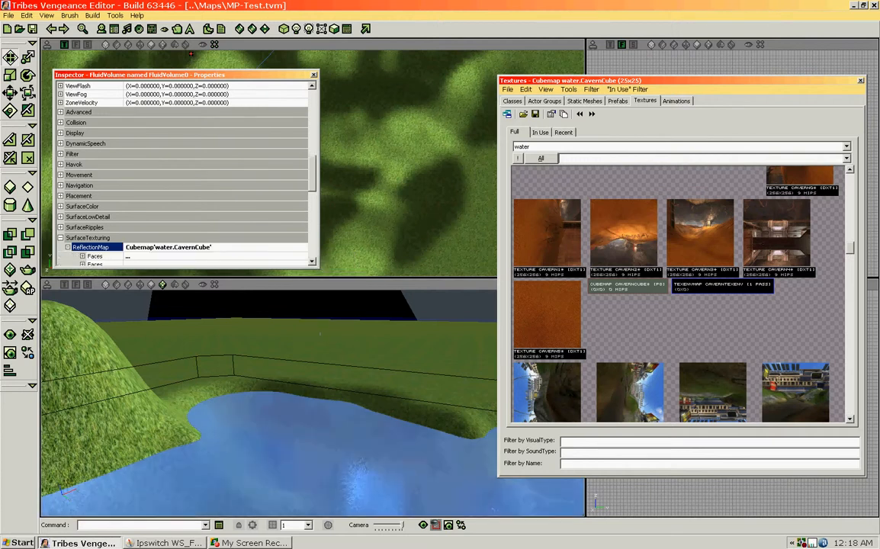
mouse_move(321, 333)
mouse_down()
mouse_move(329, 362)
mouse_move(320, 397)
mouse_move(309, 322)
mouse_move(308, 355)
mouse_move(317, 320)
mouse_up()
right_drag(318, 320, 217, 320)
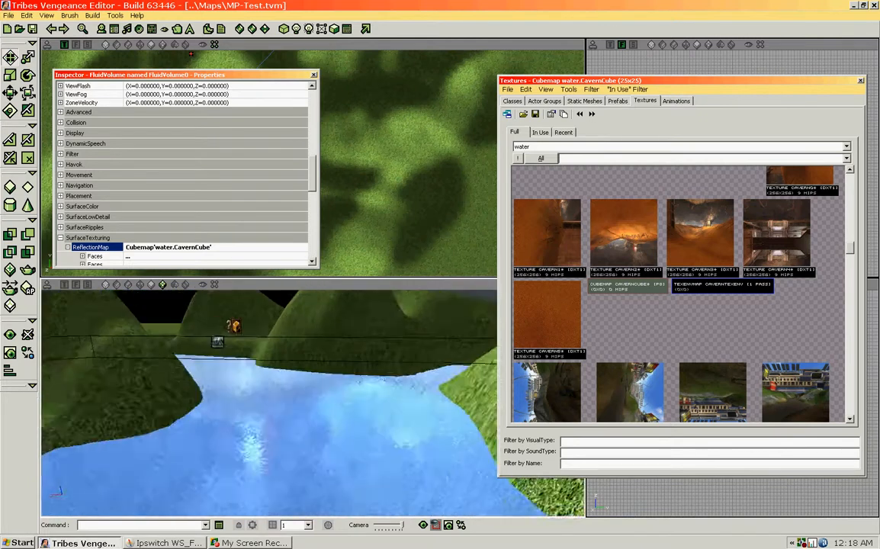
drag(217, 320, 39, 296)
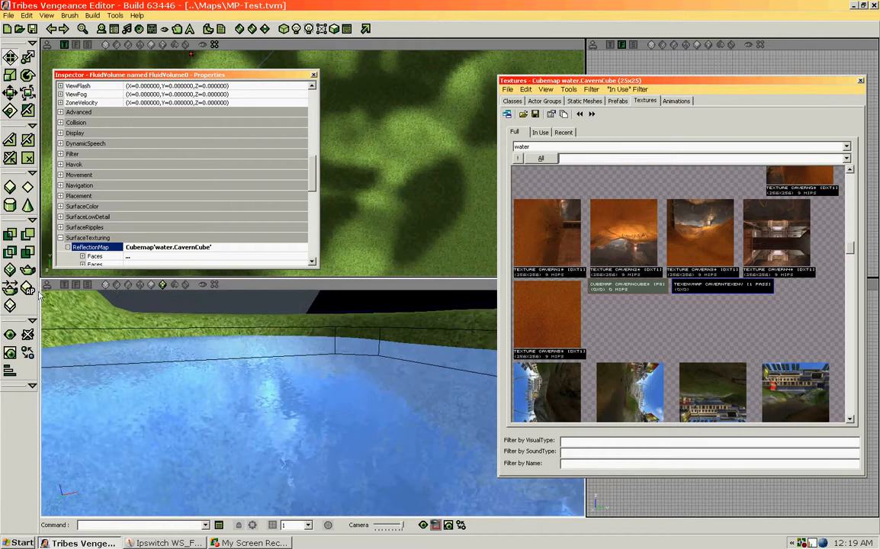
Step: Collapse the ReflectionMap sub-properties and the SurfaceTexturing group, and expand the VolumeFog group to show its distance fog settings
scroll(313, 197, down, 3)
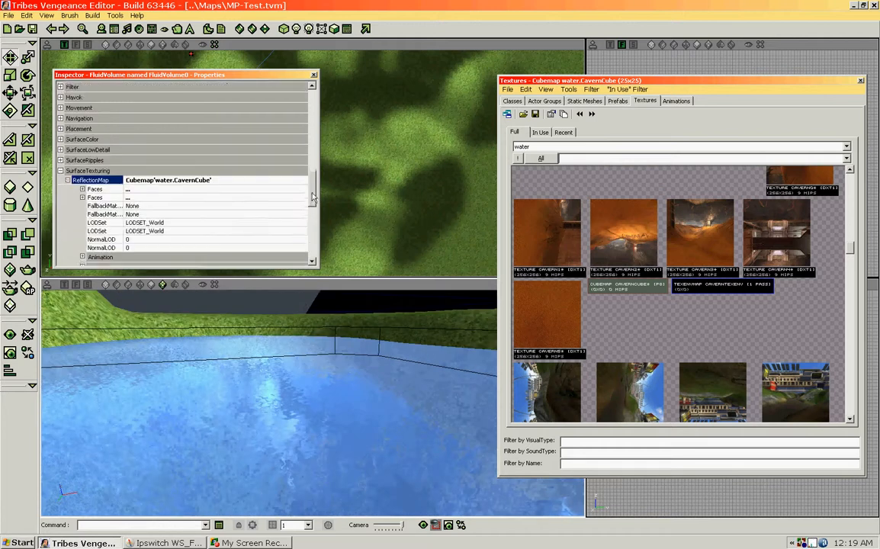
scroll(313, 197, down, 1)
click(67, 170)
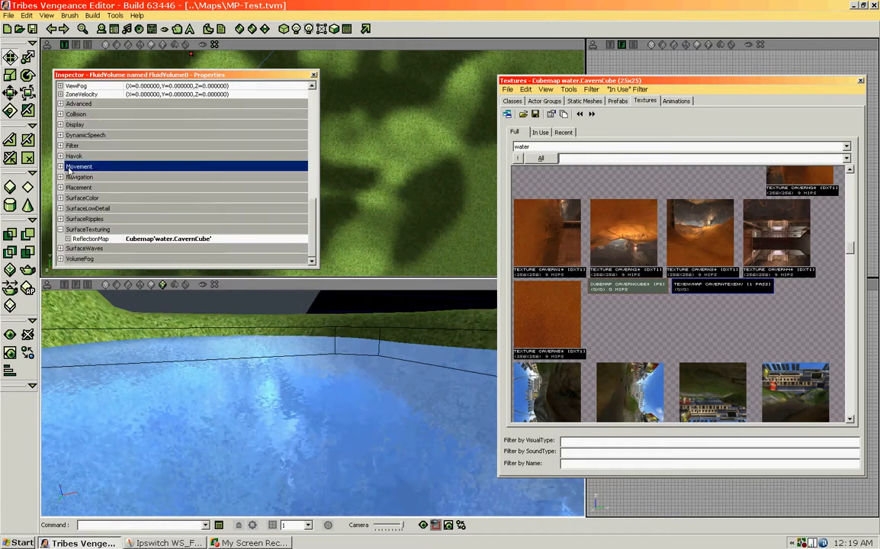
click(60, 229)
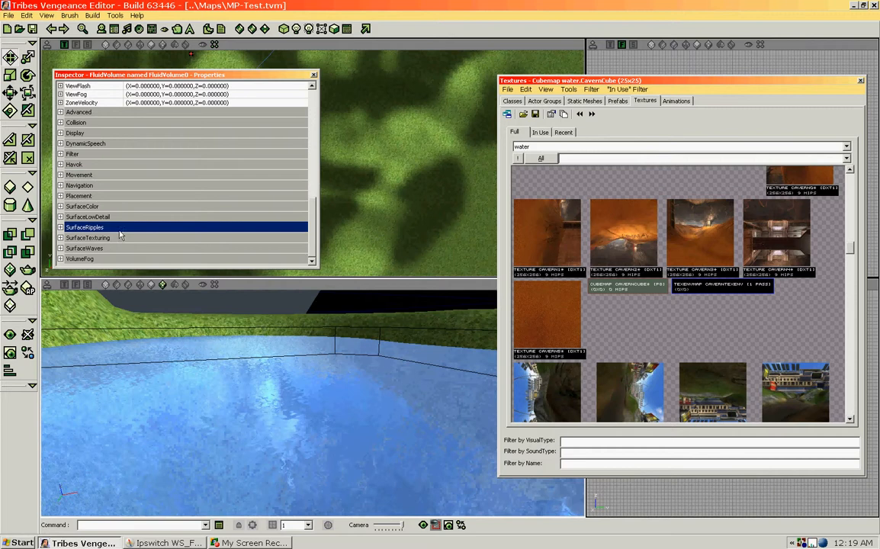
click(61, 261)
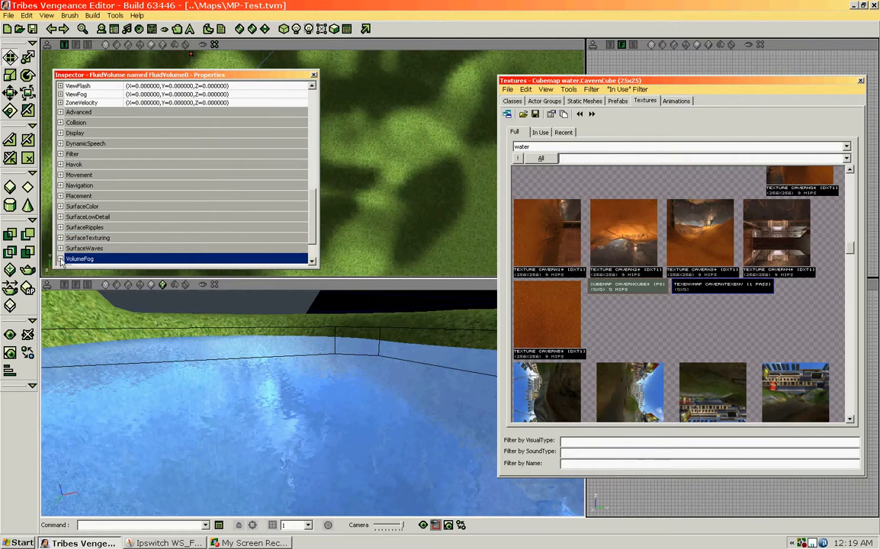
drag(315, 224, 315, 246)
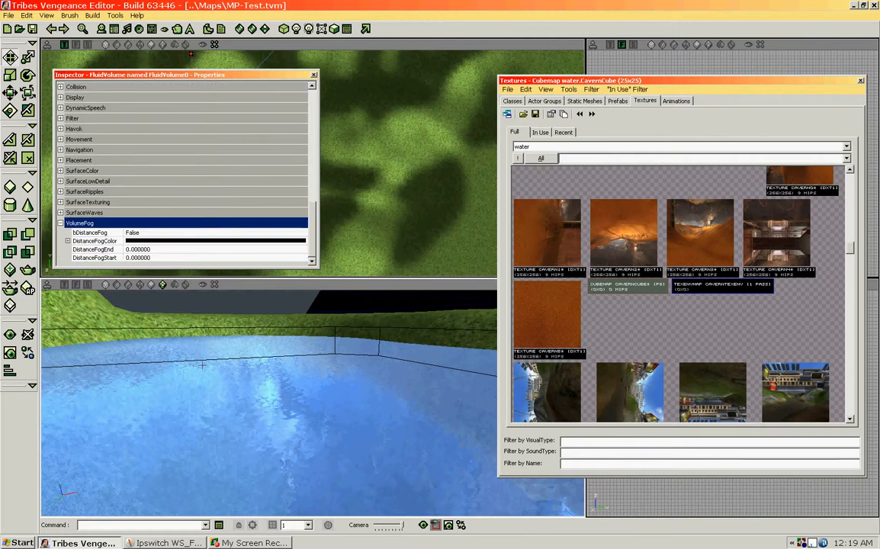
Step: Move the perspective camera below the water surface and examine the underwater terrain
mouse_move(200, 362)
mouse_down()
mouse_move(200, 324)
mouse_move(200, 362)
mouse_up()
mouse_move(200, 361)
right_down()
mouse_move(200, 336)
mouse_move(200, 362)
right_up()
mouse_move(200, 362)
mouse_down()
mouse_move(200, 340)
mouse_move(226, 341)
mouse_move(215, 476)
mouse_up()
right_drag(215, 457, 212, 424)
mouse_move(212, 425)
mouse_down()
mouse_move(212, 400)
mouse_move(212, 419)
mouse_up()
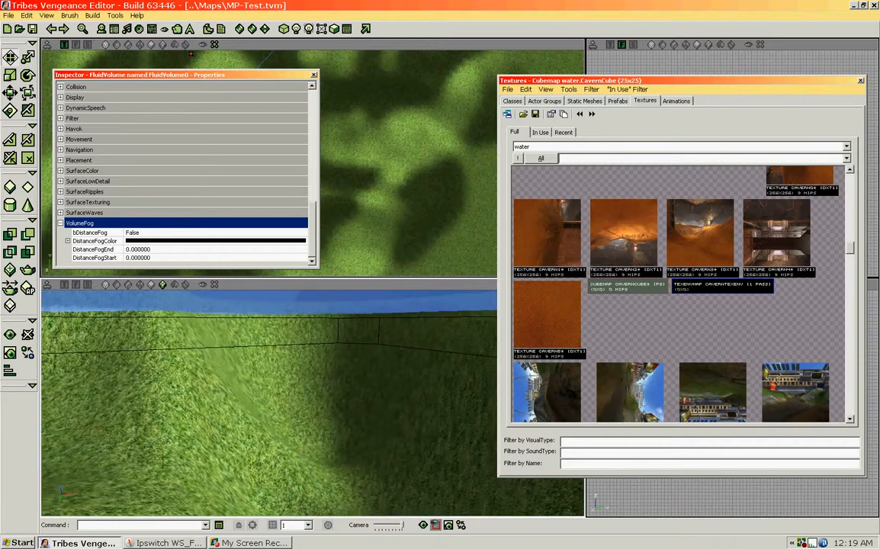
Step: Enable bDistanceFog in the fluid volume's VolumeFog settings, and bring the perspective camera back above the water surface
right_drag(212, 419, 212, 413)
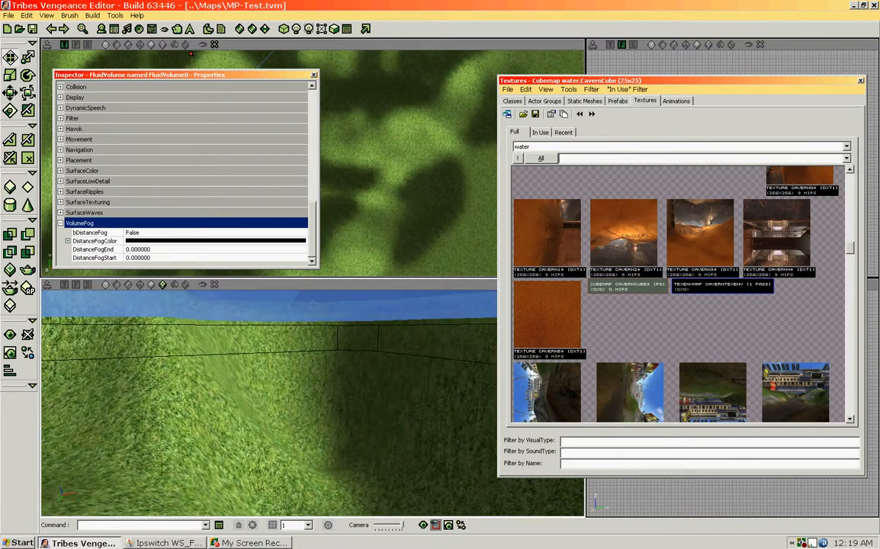
click(90, 233)
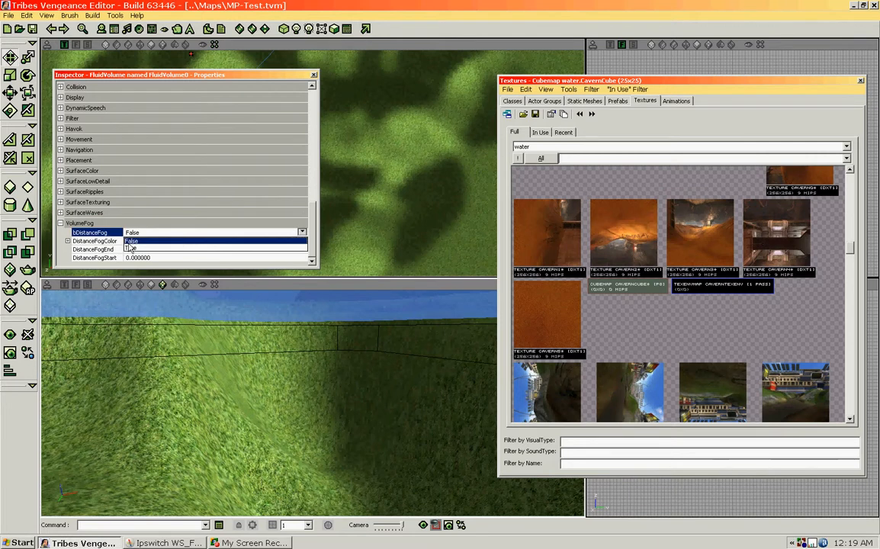
click(133, 250)
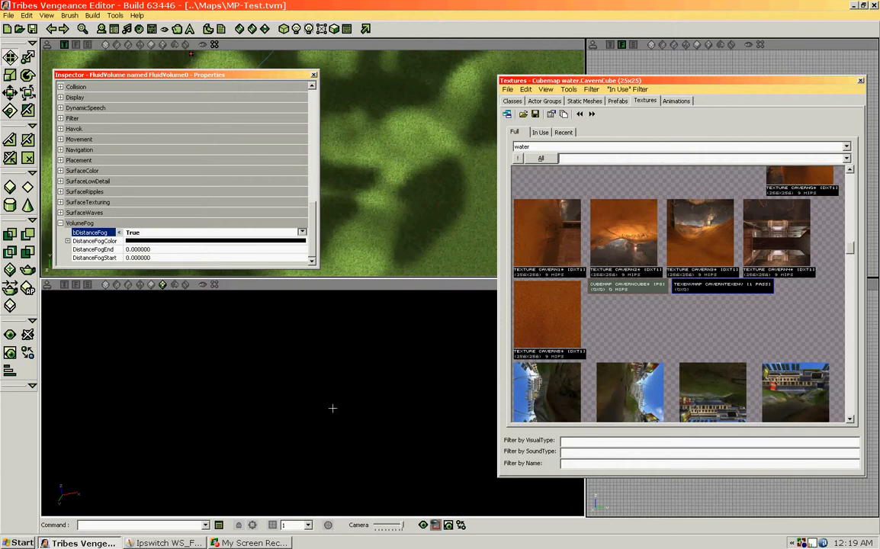
mouse_move(267, 381)
mouse_down()
mouse_move(267, 458)
mouse_move(267, 389)
mouse_up()
drag(321, 415, 320, 456)
drag(331, 408, 334, 450)
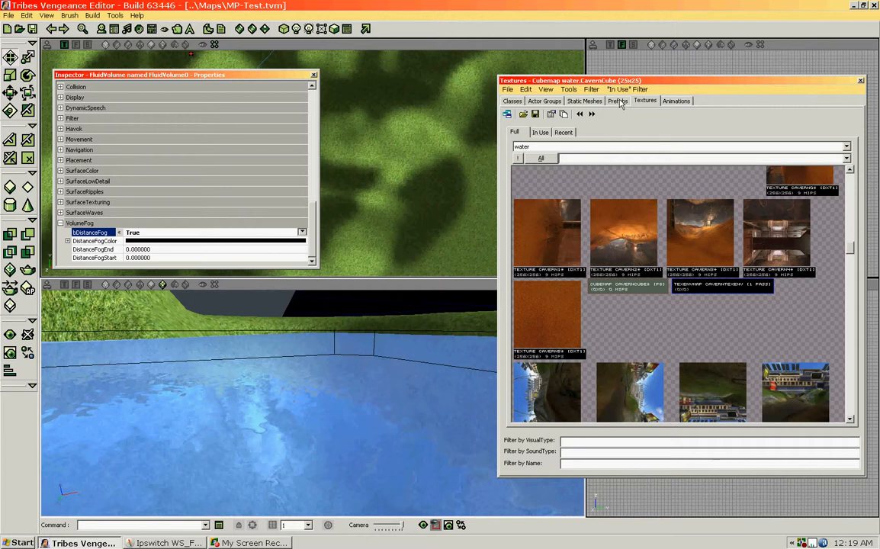
Step: Show the SkyBoxDay02 package in the texture browser and look at its top sky texture
click(847, 148)
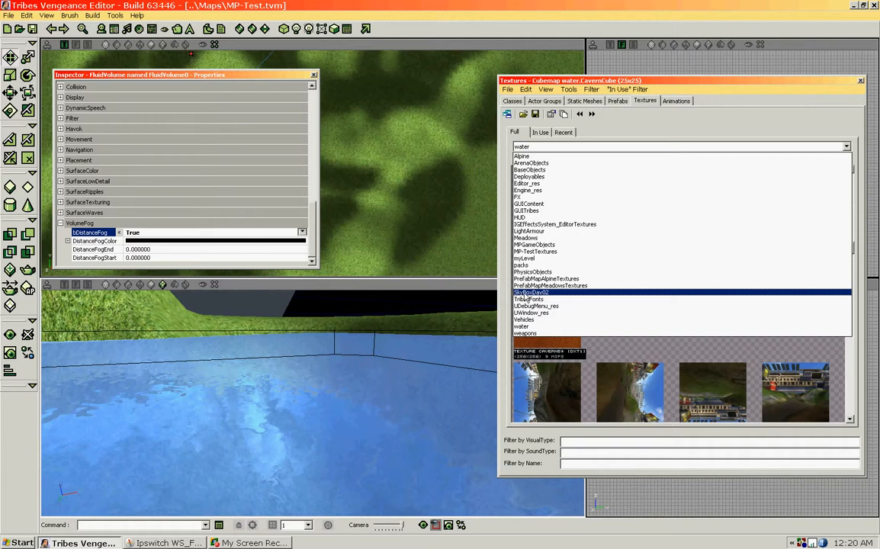
click(540, 294)
drag(850, 209, 853, 382)
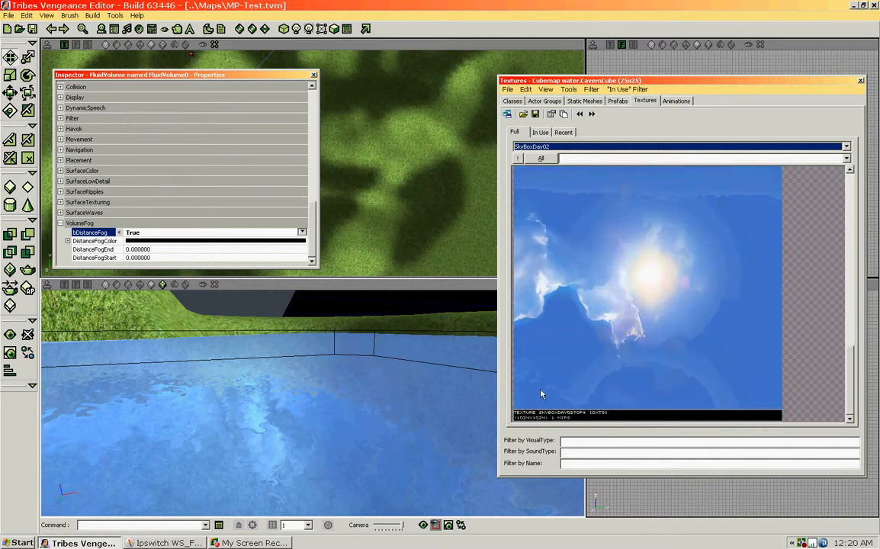
Step: Try to pick the fluid volume's DistanceFogColor with the color picker
click(229, 241)
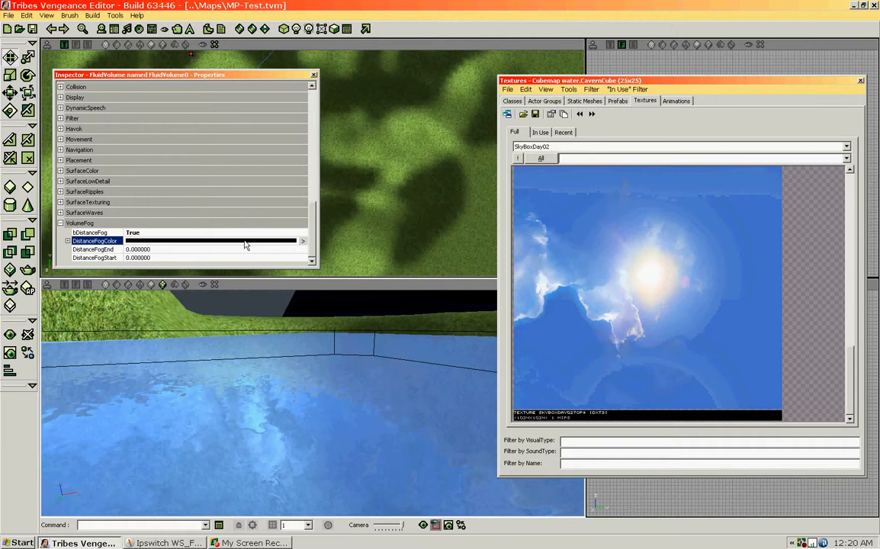
click(301, 243)
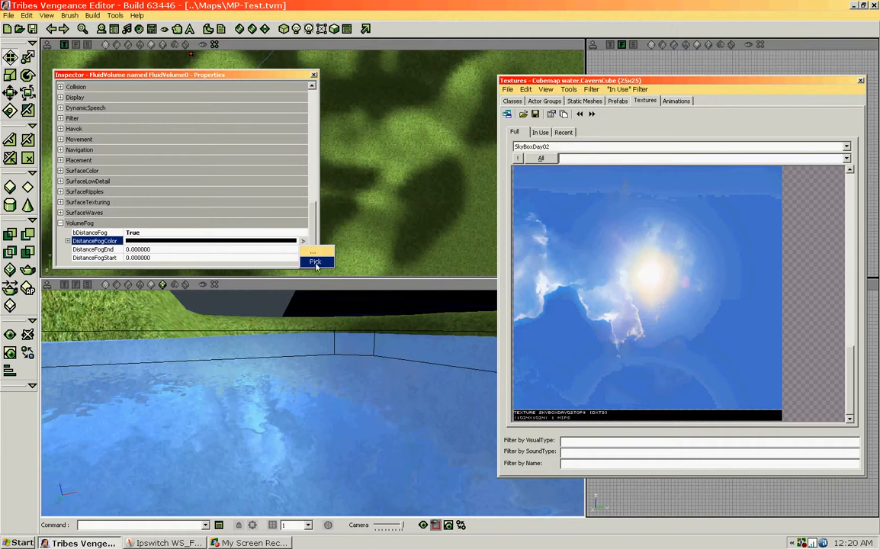
click(315, 263)
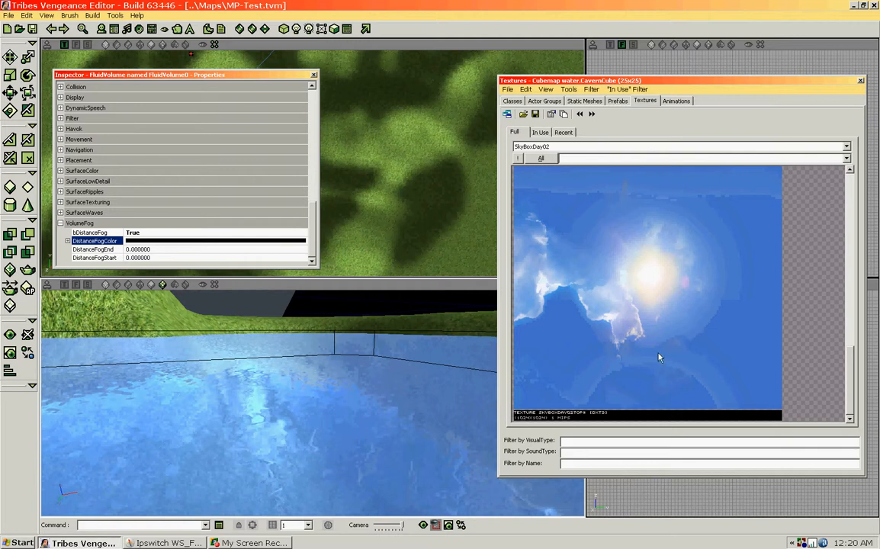
click(344, 347)
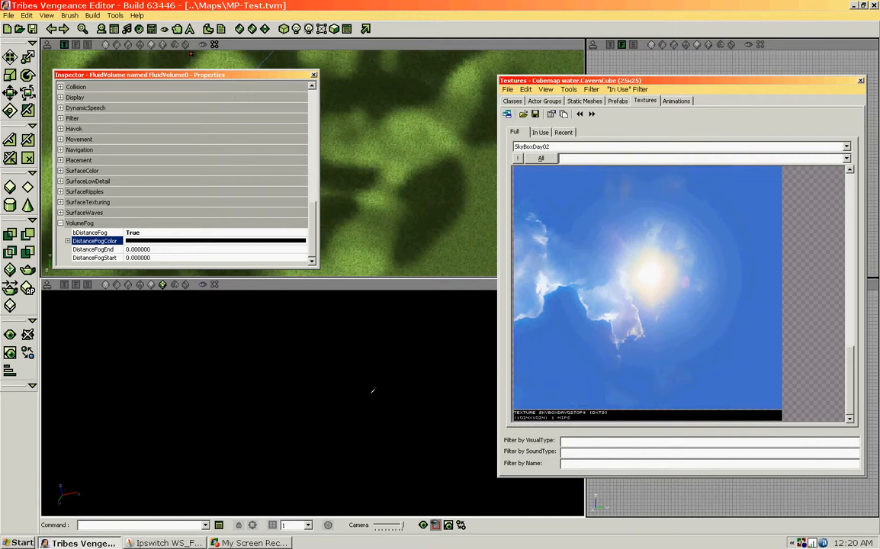
right_drag(371, 363, 358, 396)
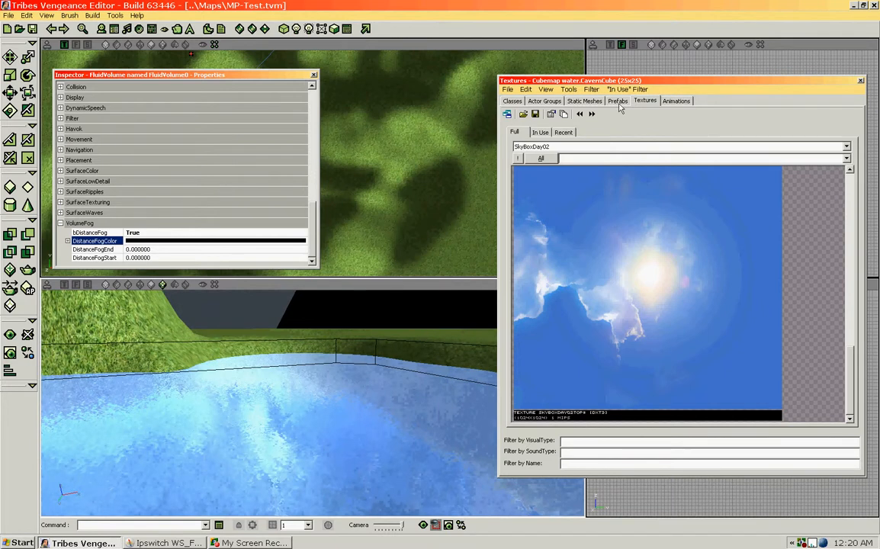
Step: Find SkyZoneInfo3 among the level's actors, go to it, and aim the perspective camera at the blue sky
click(544, 102)
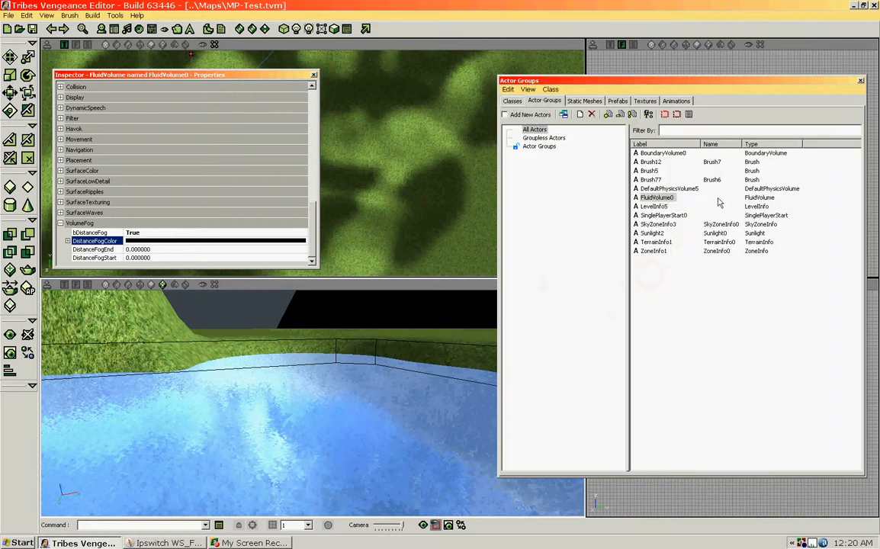
click(657, 225)
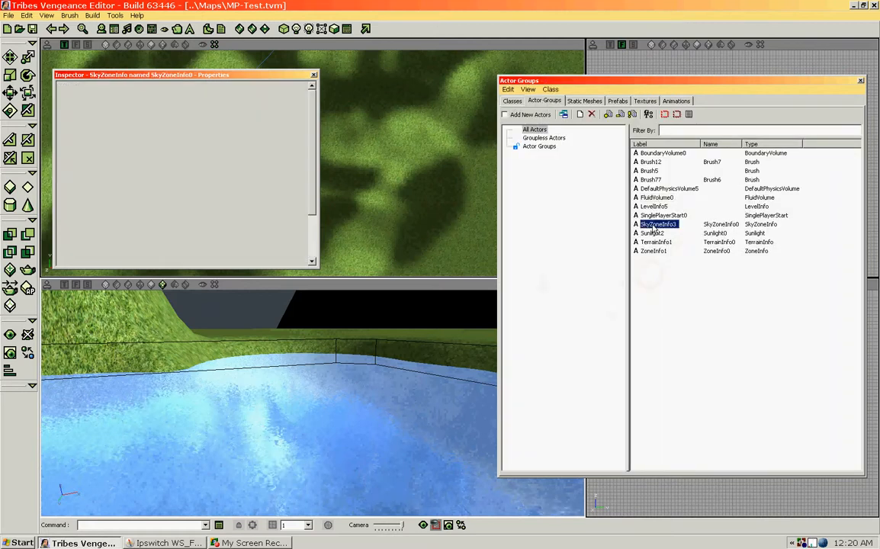
right_click(658, 227)
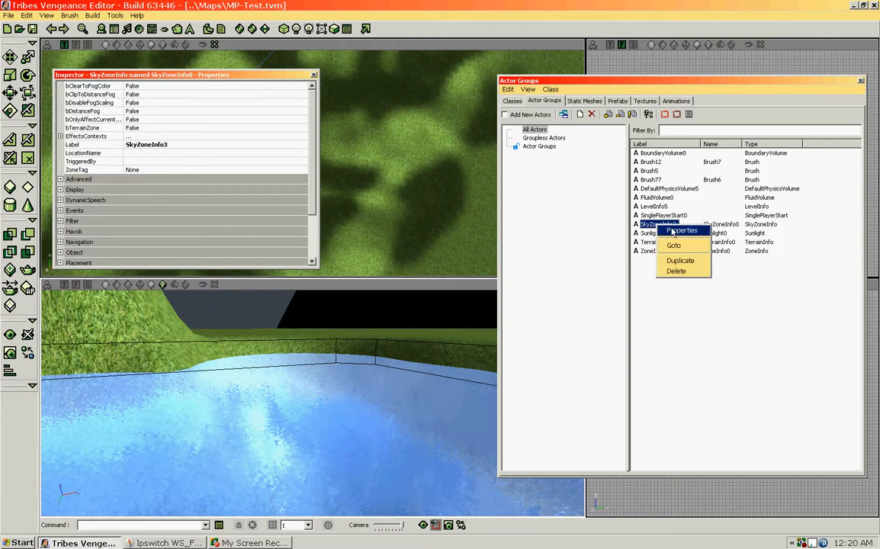
click(676, 246)
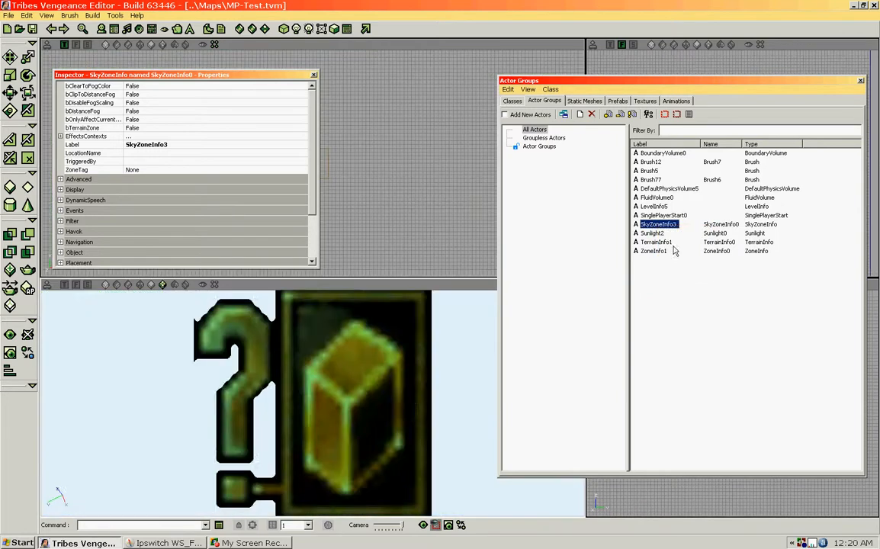
drag(312, 397, 321, 366)
right_drag(313, 411, 339, 379)
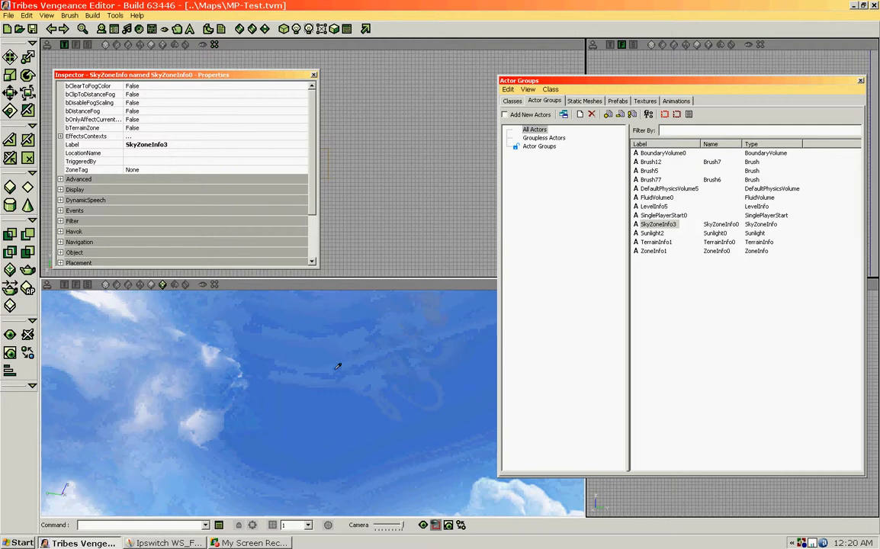
scroll(286, 178, down, 2)
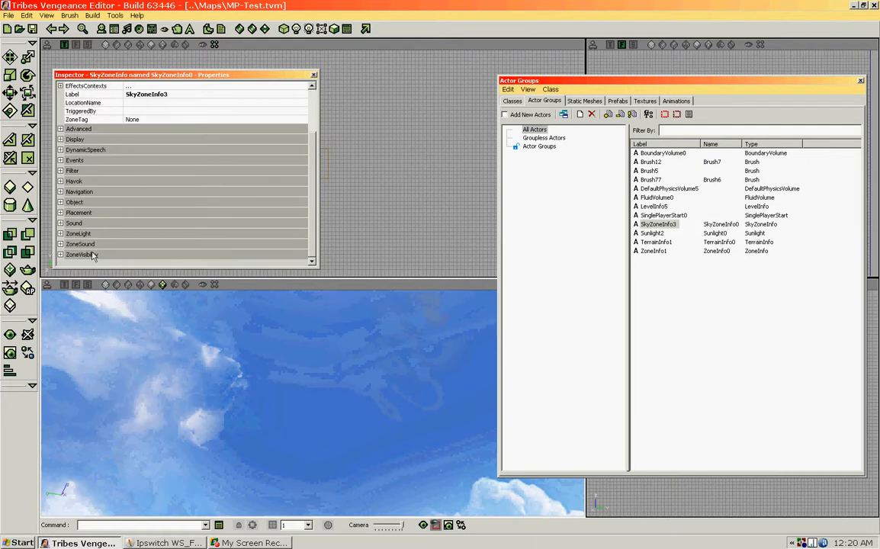
Step: Select FluidVolume0, expand its VolumeFog group and pick the DistanceFogColor from the blue sky in the perspective view
click(655, 198)
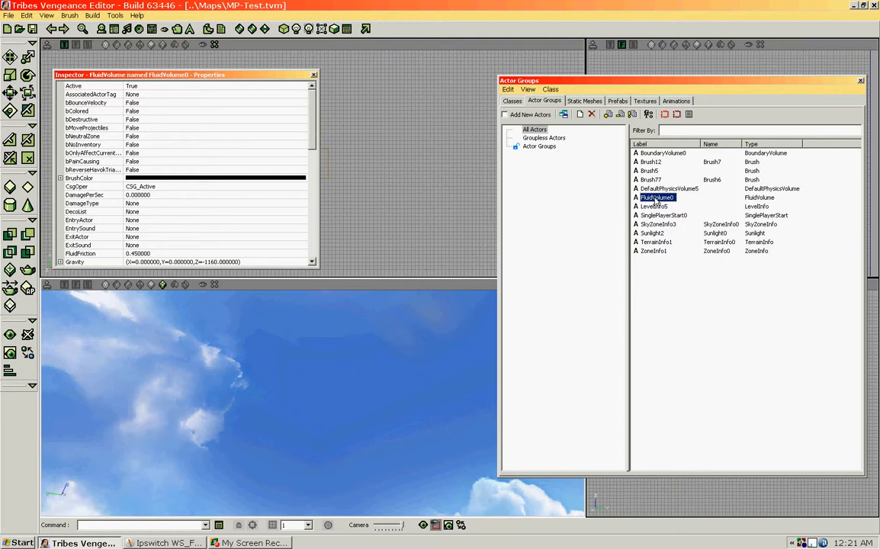
drag(312, 122, 309, 244)
click(60, 258)
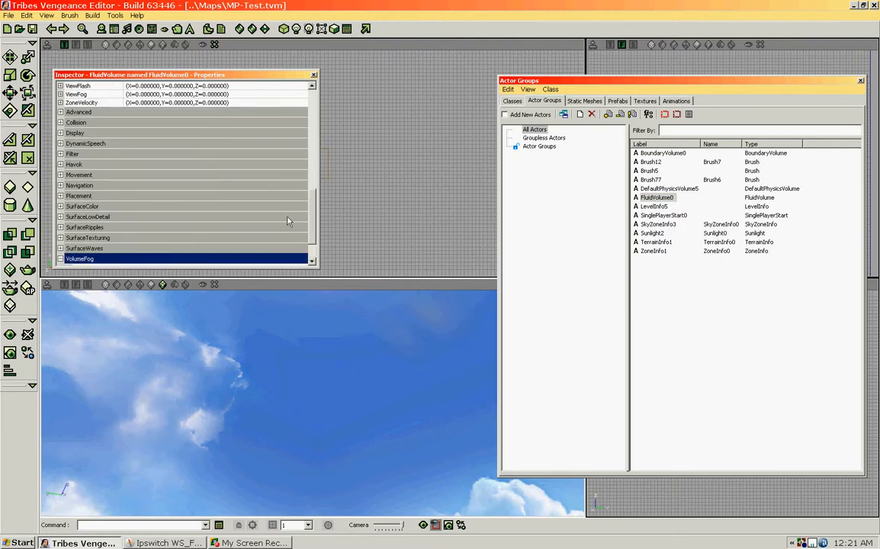
drag(315, 209, 315, 241)
click(303, 241)
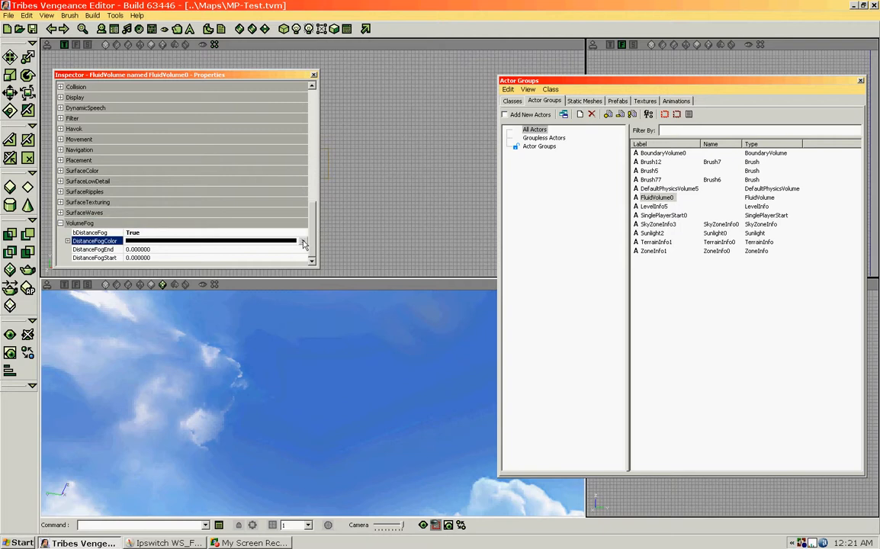
click(303, 242)
click(319, 264)
click(298, 331)
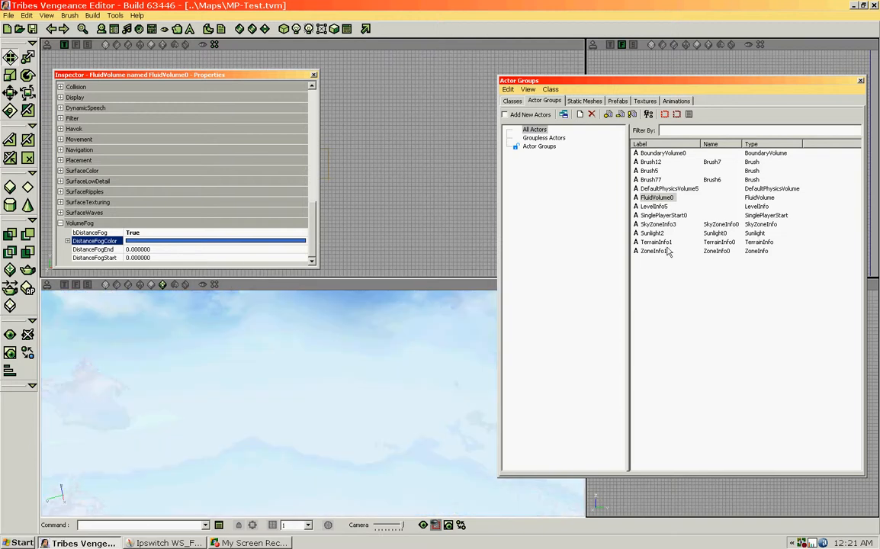
Step: Go to the TerrainInfo1 actor and fly the perspective camera back under the water
click(653, 243)
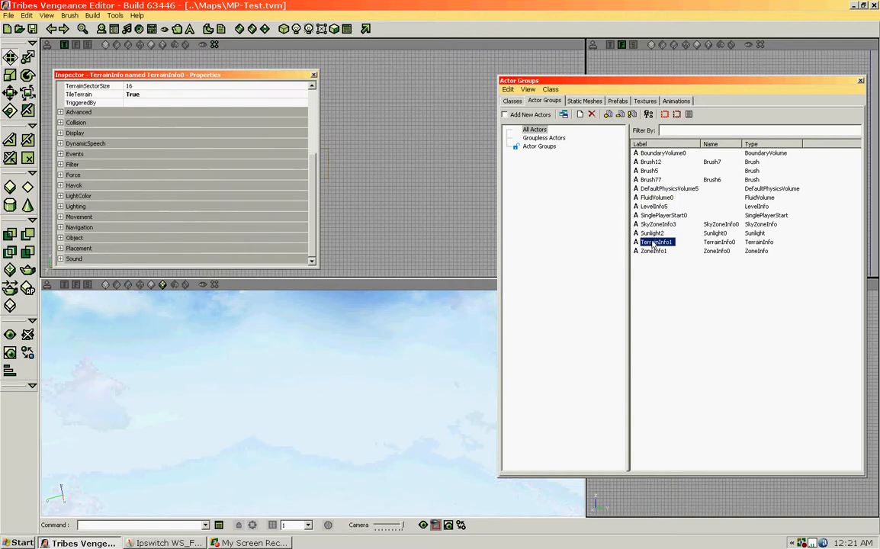
right_click(655, 245)
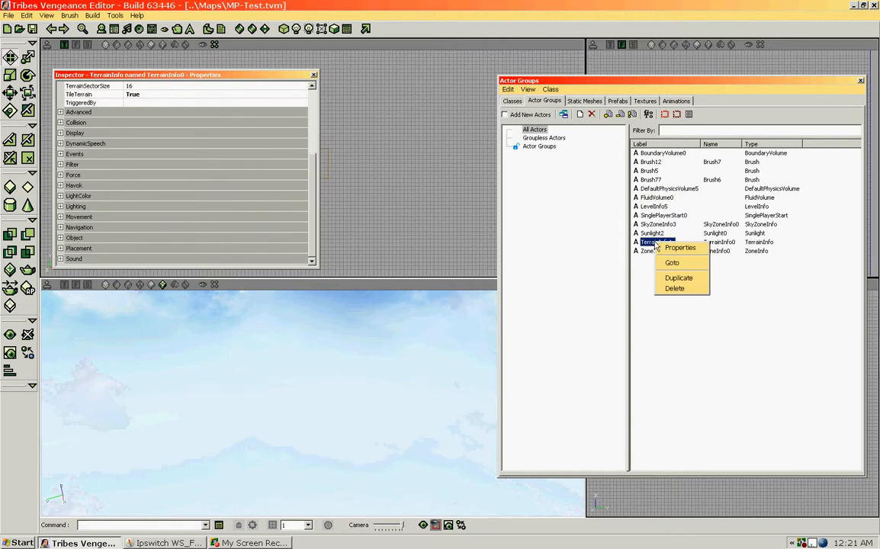
click(672, 264)
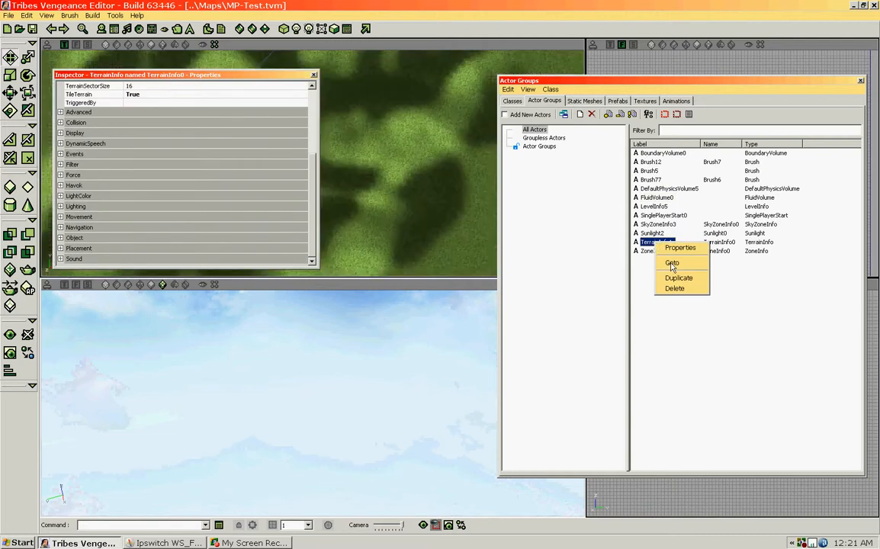
mouse_move(316, 299)
right_down()
mouse_move(317, 347)
mouse_move(321, 313)
right_up()
drag(316, 347, 351, 367)
right_click(352, 373)
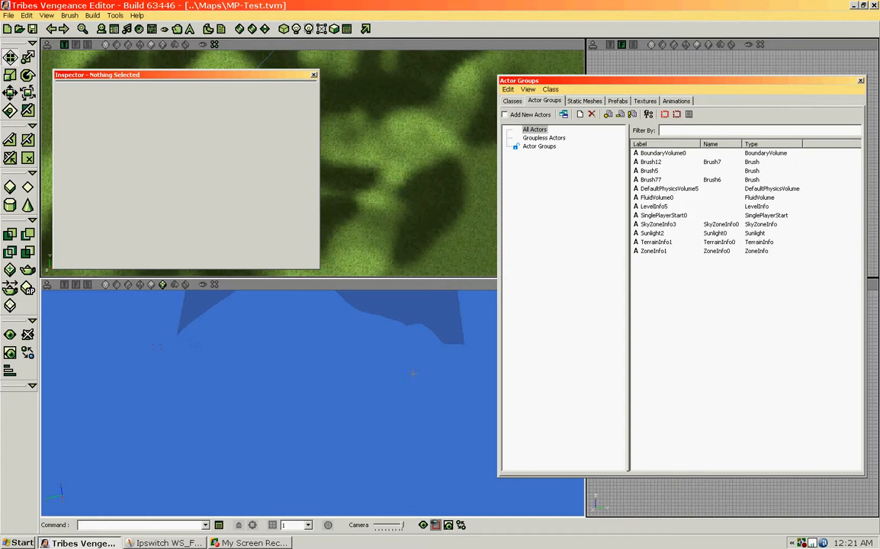
Step: Reselect FluidVolume0 and expand its VolumeFog group
click(657, 198)
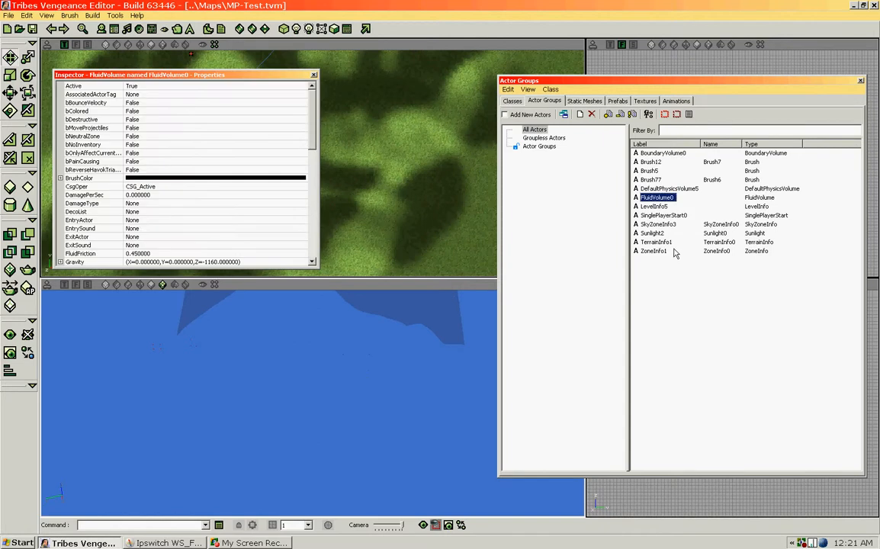
drag(296, 405, 348, 436)
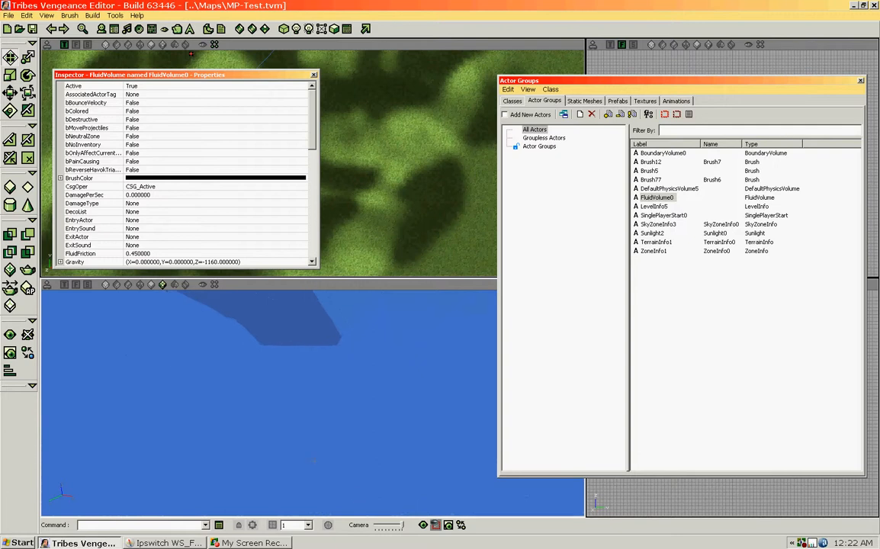
scroll(284, 124, down, 10)
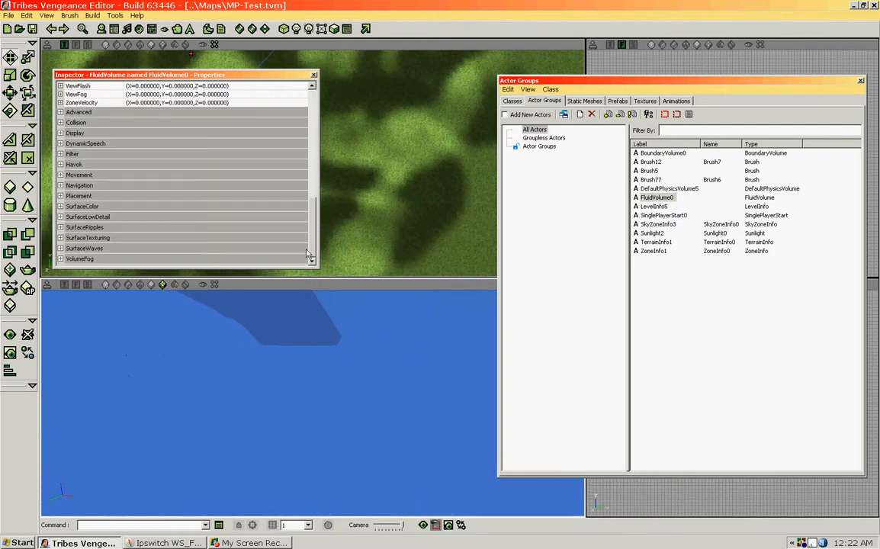
click(168, 258)
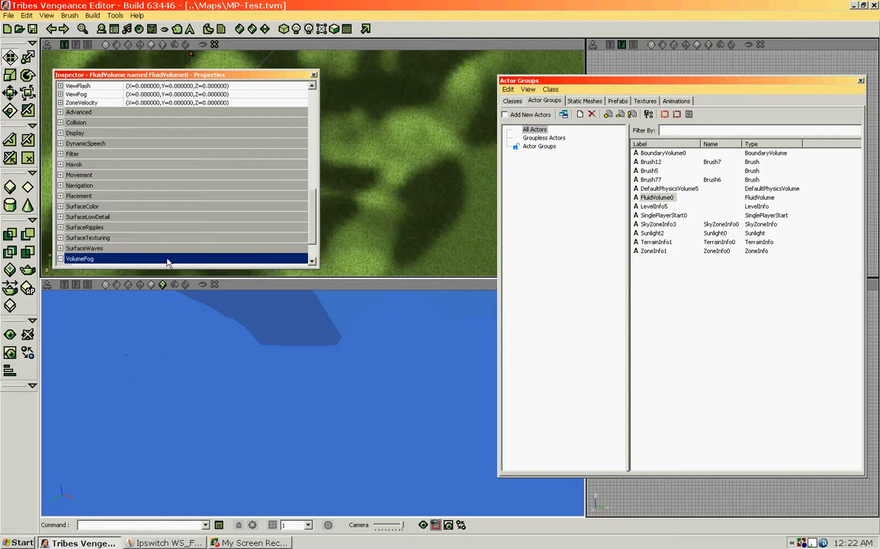
Step: Set the fluid volume's DistanceFogEnd to 3000
click(152, 250)
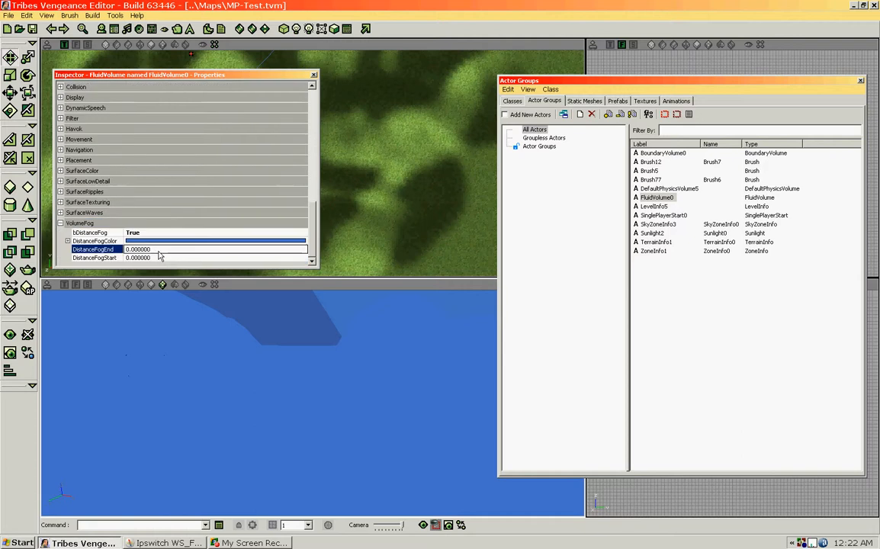
click(152, 249)
key(BackSpace)
key(BackSpace)
key(BackSpace)
key(BackSpace)
key(BackSpace)
key(BackSpace)
key(BackSpace)
key(BackSpace)
text(3000)
click(200, 241)
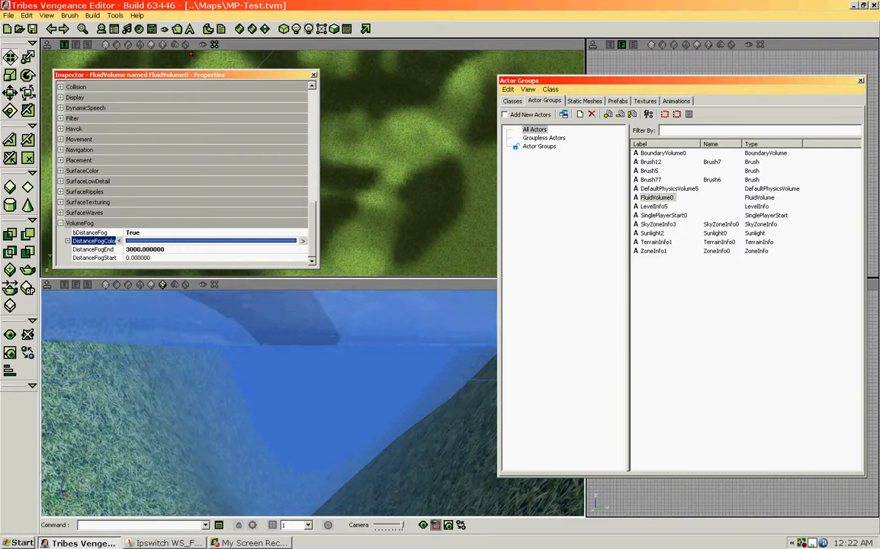
Step: Look over the underwater fog and set the fluid volume's DistanceFogEnd to 2000
drag(267, 382, 267, 457)
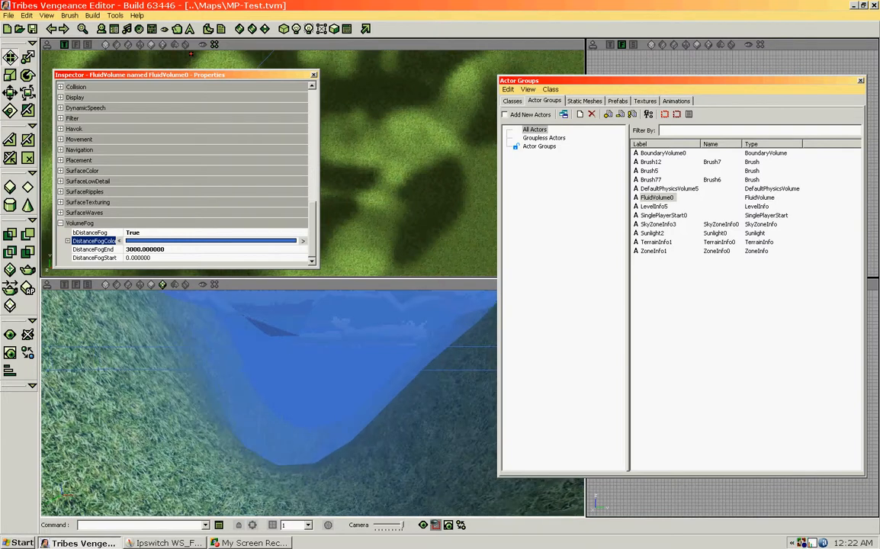
double_click(137, 250)
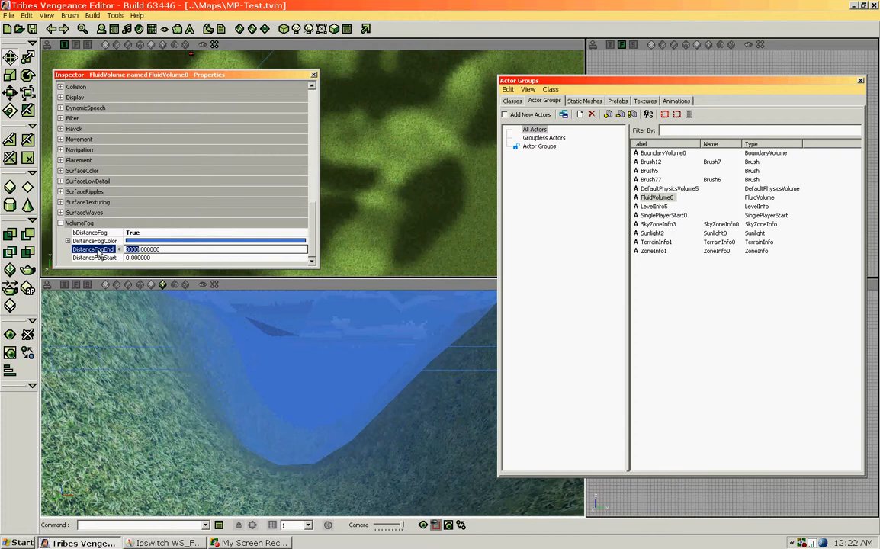
text(2000)
click(102, 257)
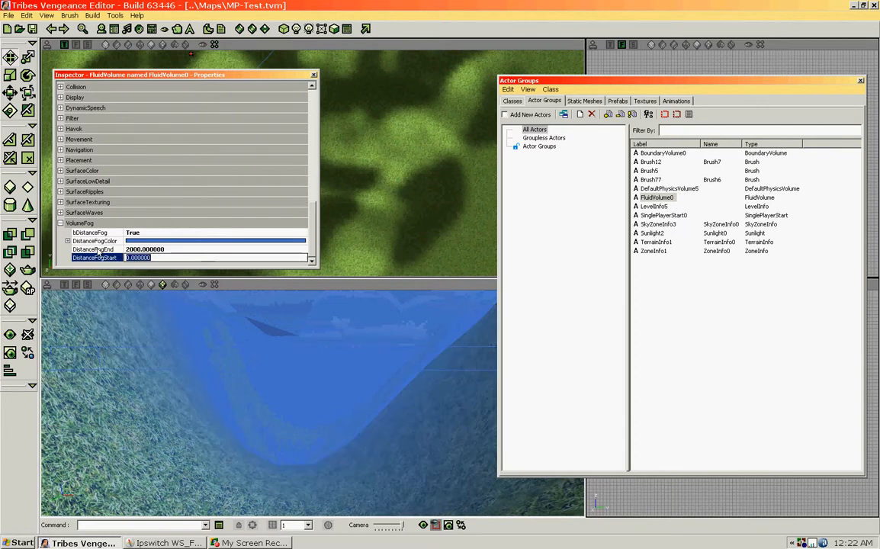
Step: Set the fluid volume's DistanceFogEnd to 1000 and check the denser fog underwater
click(141, 251)
text(10)
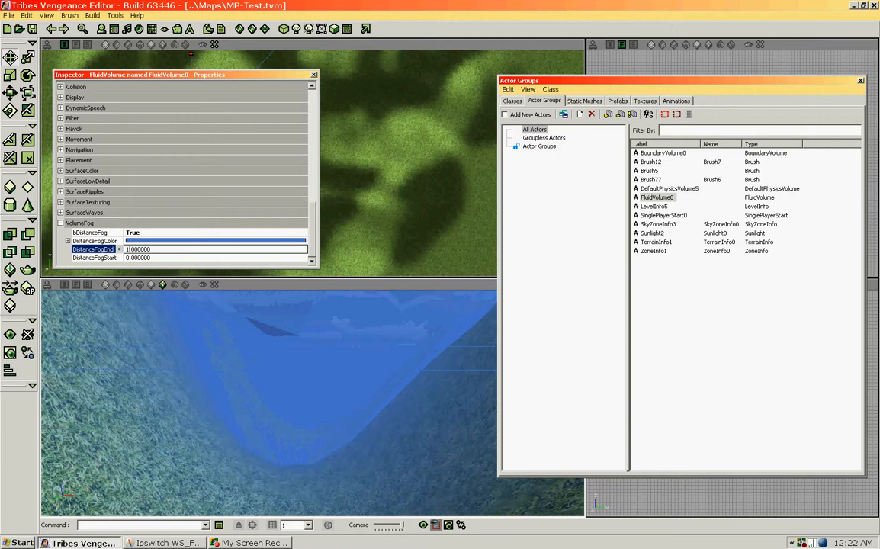
text(00)
click(101, 257)
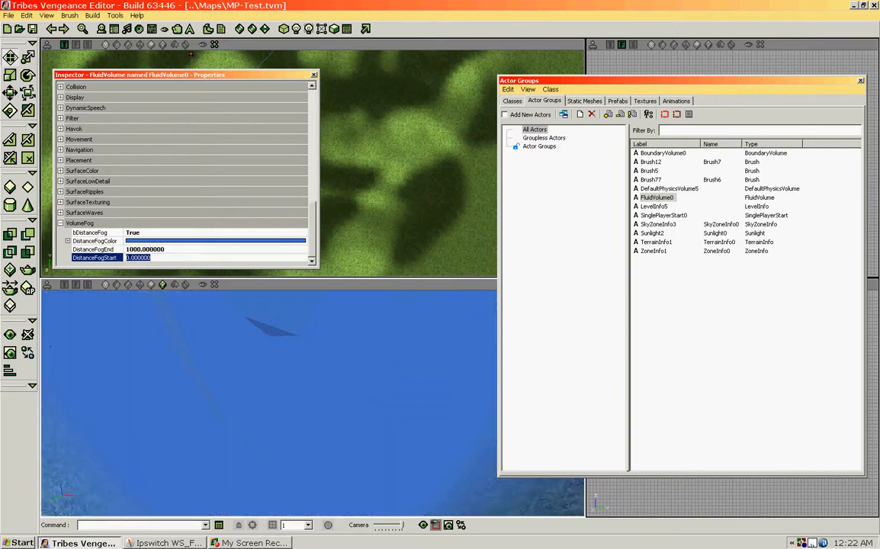
drag(183, 366, 199, 338)
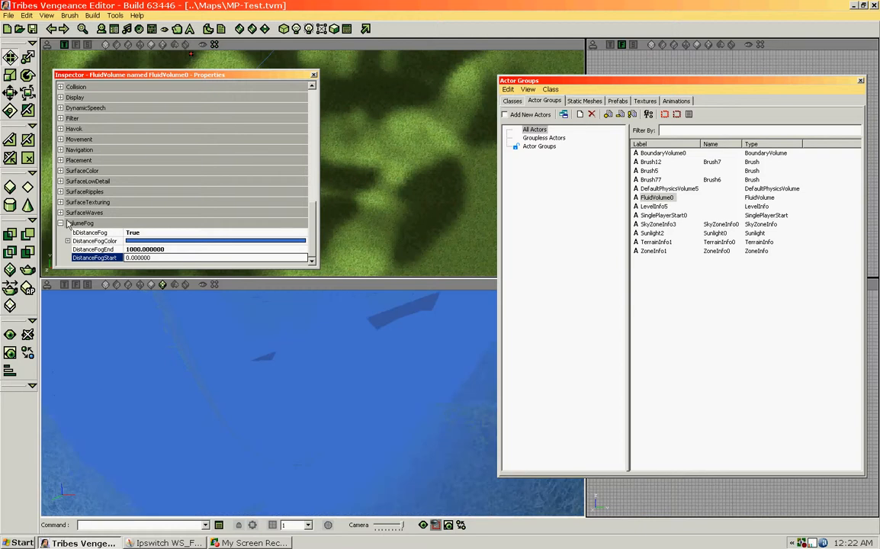
Step: Set the fluid volume's DistanceFogEnd to 2000 and look around underwater
click(119, 249)
drag(139, 250, 126, 249)
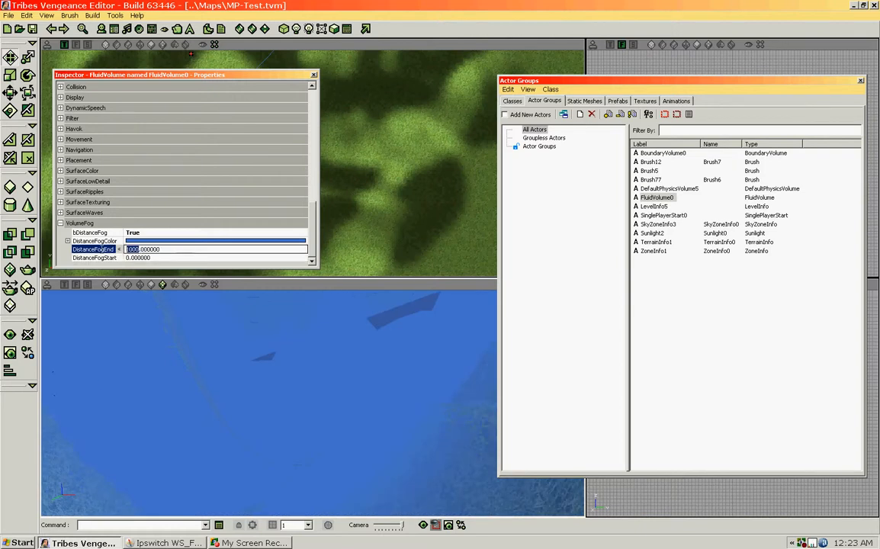
text(2000)
click(93, 241)
mouse_move(277, 386)
right_down()
mouse_move(284, 455)
mouse_move(313, 435)
mouse_move(290, 427)
mouse_move(285, 374)
mouse_move(285, 415)
mouse_move(285, 376)
mouse_move(283, 418)
mouse_move(264, 393)
mouse_move(258, 419)
mouse_move(263, 396)
mouse_move(271, 405)
mouse_move(266, 388)
right_up()
drag(320, 429, 305, 360)
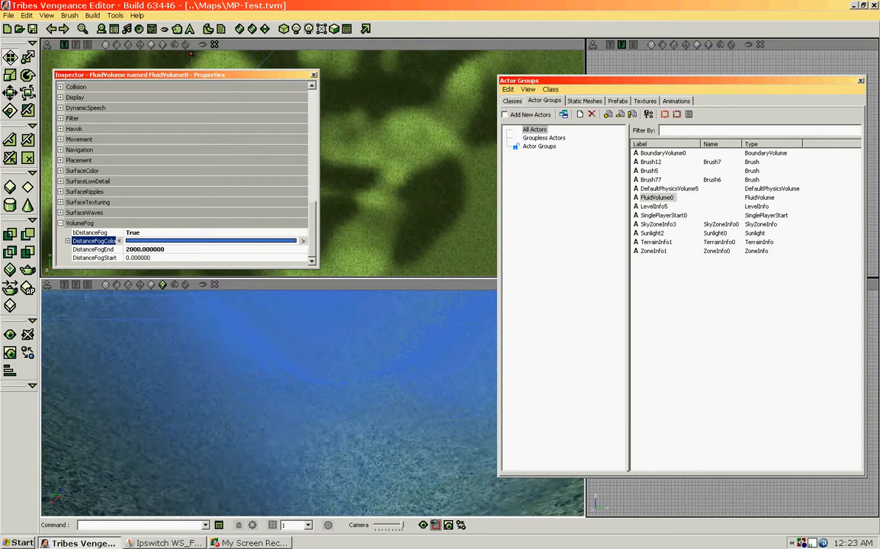
Step: Set the fluid volume's DistanceFogStart to 1000 and inspect the underwater terrain
click(157, 258)
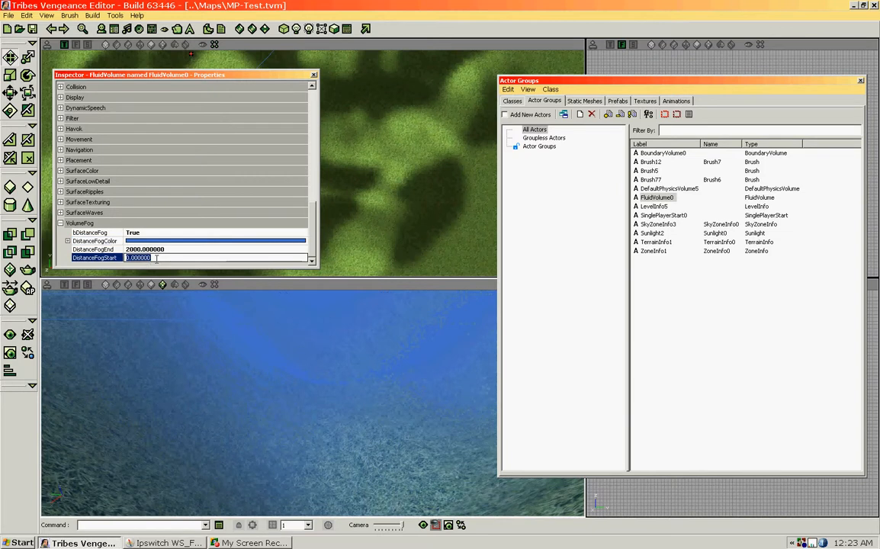
text(1000)
key(Up)
right_drag(269, 405, 232, 344)
drag(231, 344, 232, 408)
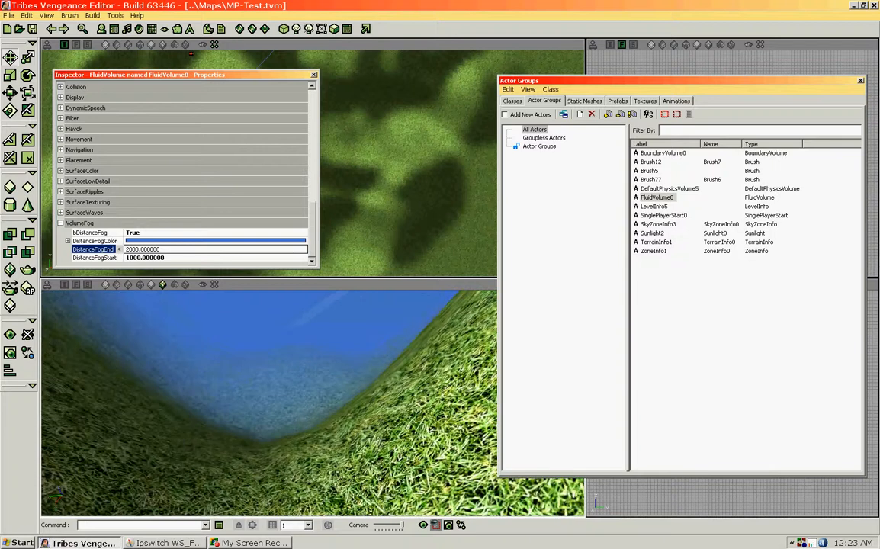
drag(309, 441, 310, 423)
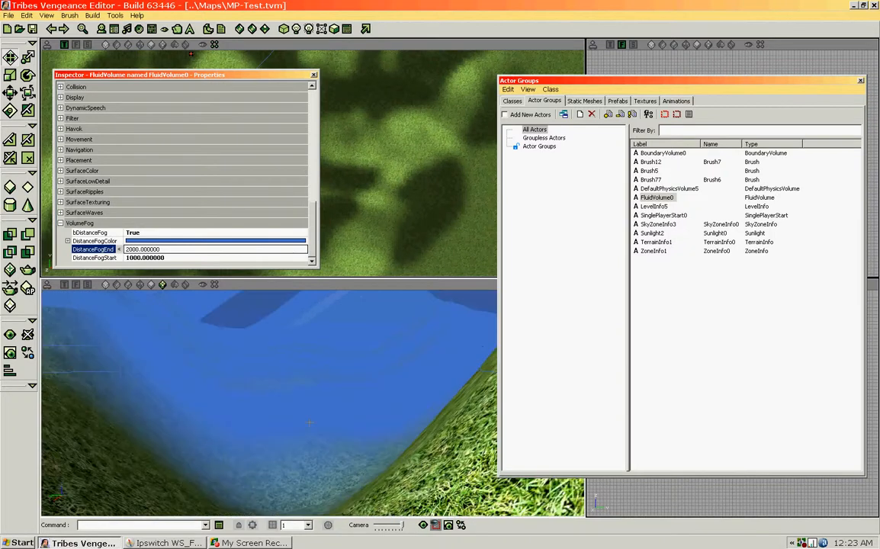
Step: Set the fluid volume's DistanceFogStart to 0 and bring the perspective camera above the water
click(140, 258)
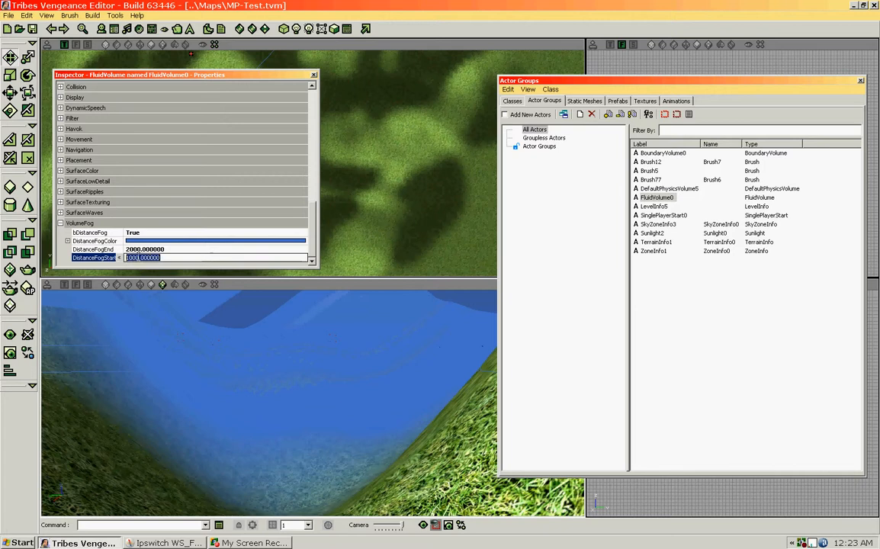
drag(140, 258, 67, 257)
text(0)
key(Up)
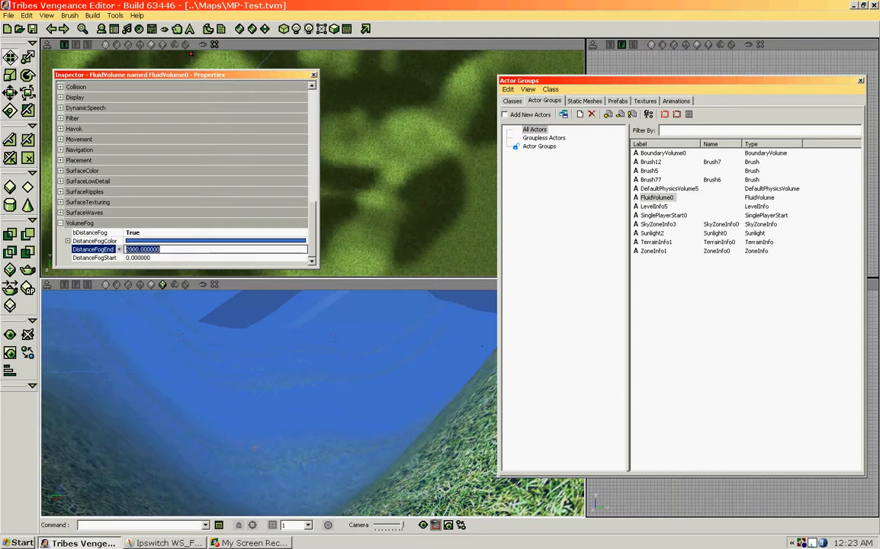
drag(229, 381, 264, 279)
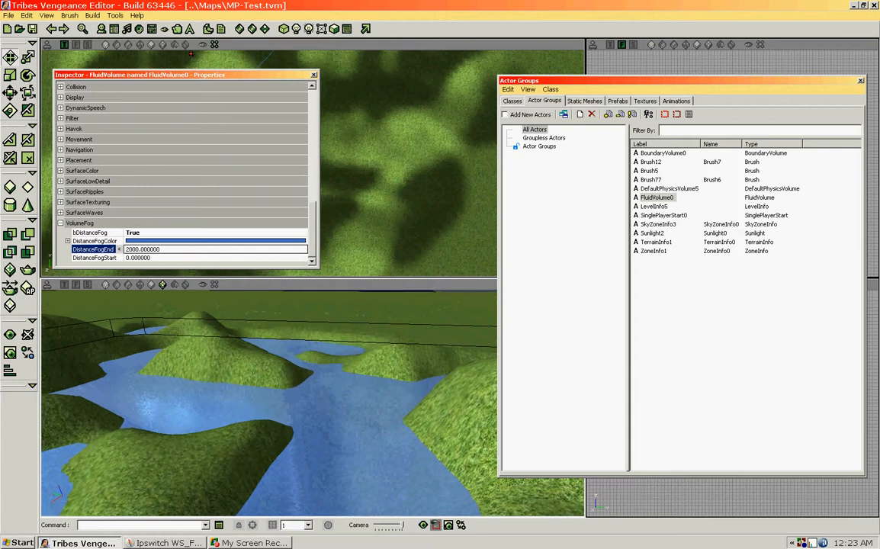
Step: Close the Actor Groups window, collapse VolumeFog and expand the fluid volume's SurfaceWaves properties
click(862, 82)
drag(382, 381, 347, 275)
click(61, 223)
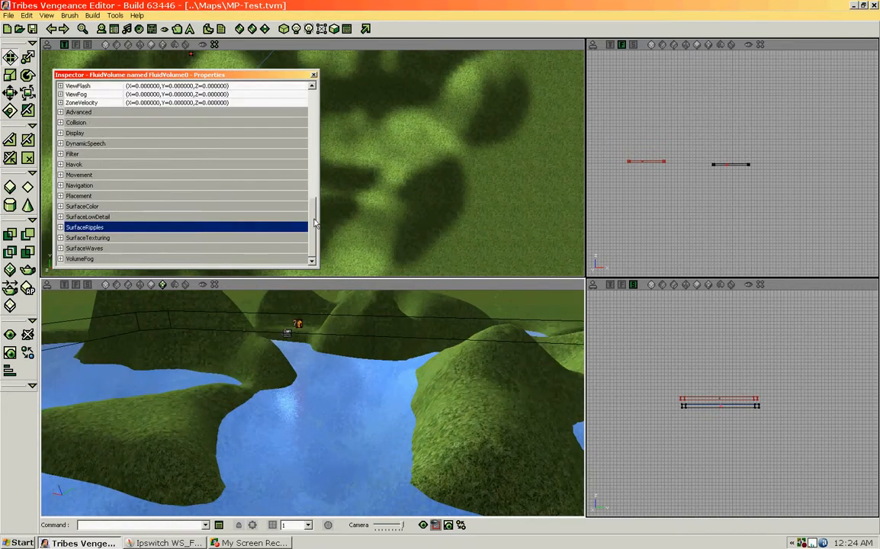
click(60, 251)
scroll(315, 242, down, 2)
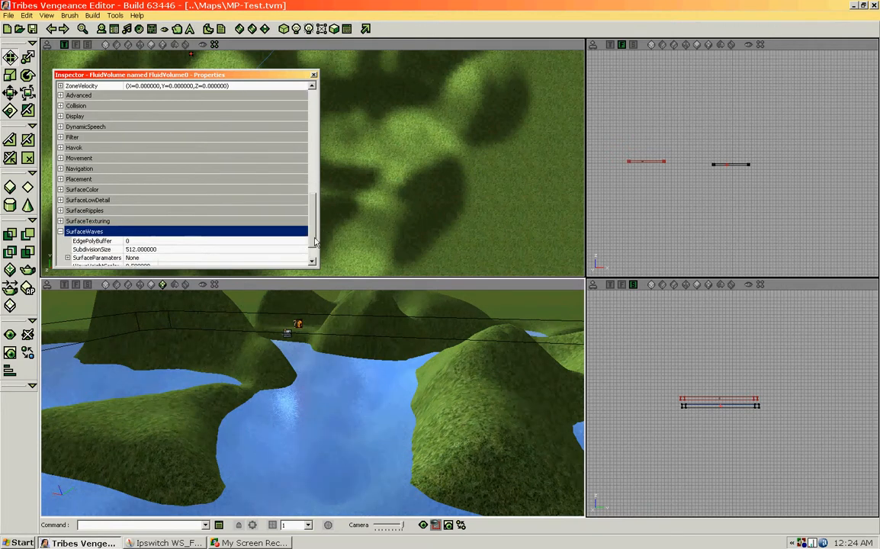
drag(314, 238, 314, 249)
drag(293, 335, 292, 357)
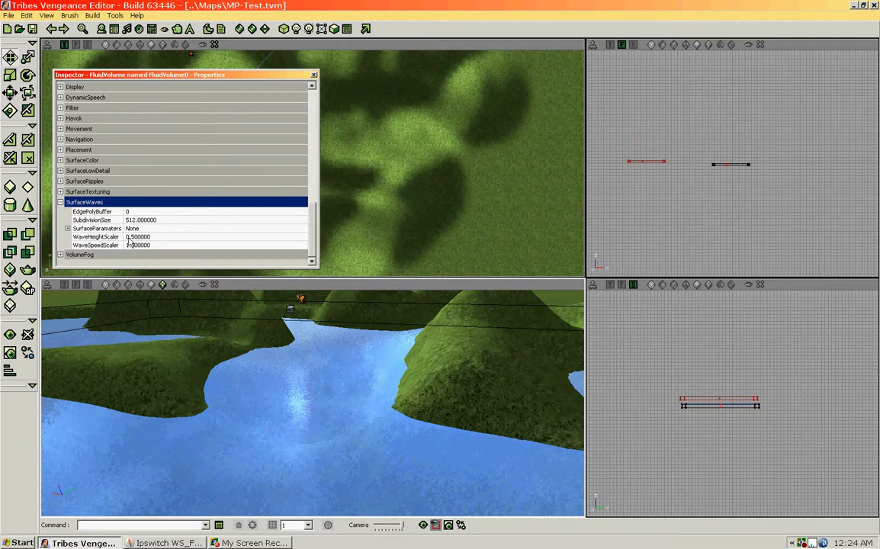
Step: Set the fluid volume's WaveHeightScaler to 10 and view the waves from above the hills
click(120, 237)
drag(260, 366, 260, 333)
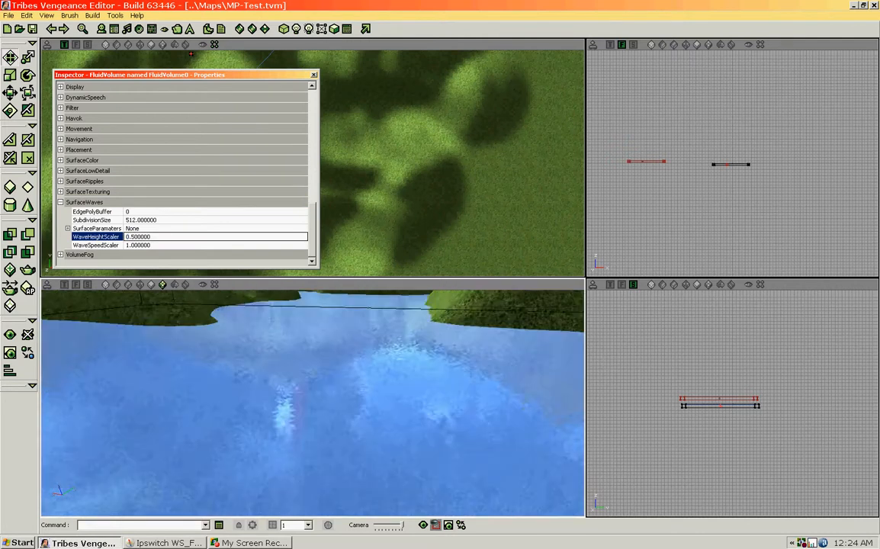
right_drag(260, 332, 260, 305)
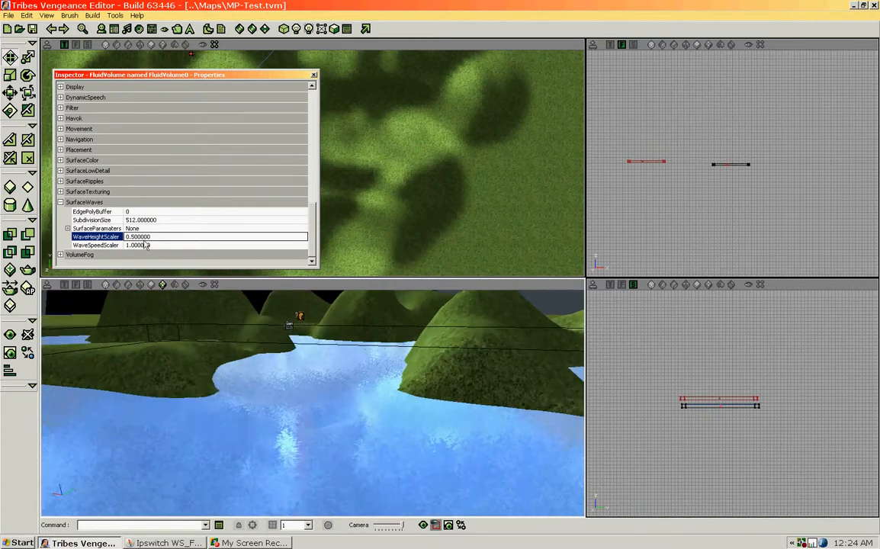
drag(134, 236, 131, 237)
key(BackSpace)
key(BackSpace)
text(10.)
key(Up)
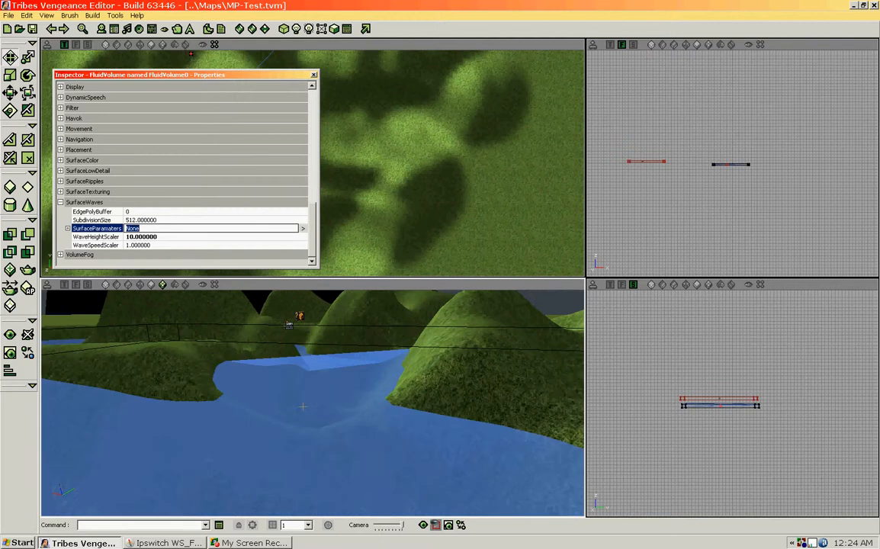
drag(312, 381, 350, 357)
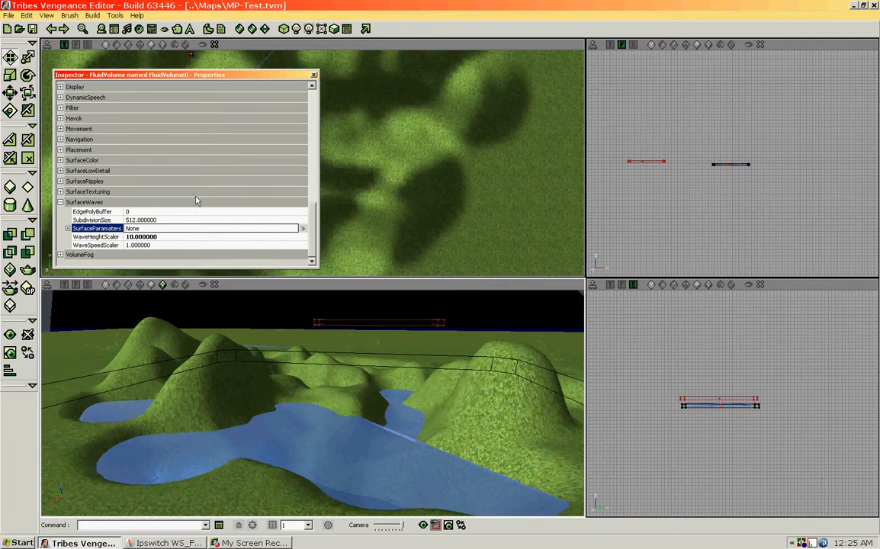
Step: Reduce the fluid volume's WaveHeightScaler to 5 and view the water surface
click(134, 236)
click(129, 237)
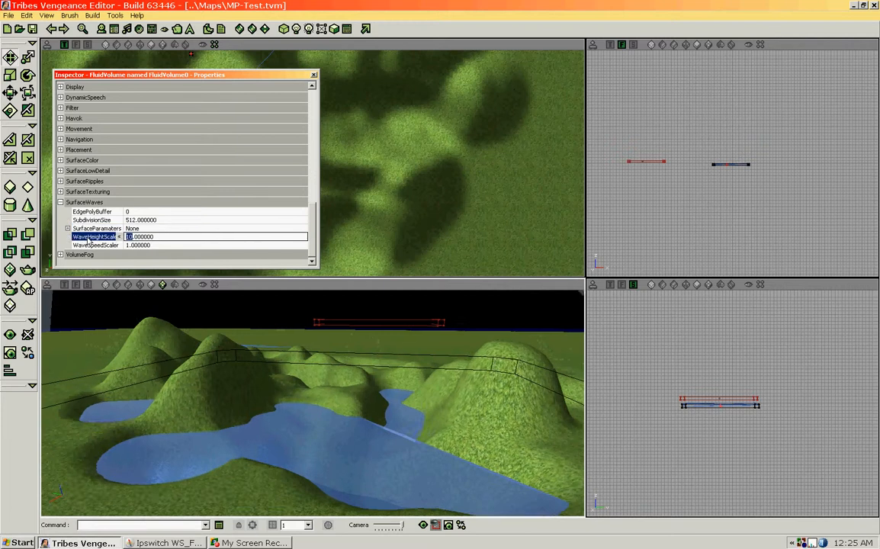
text(5)
click(88, 230)
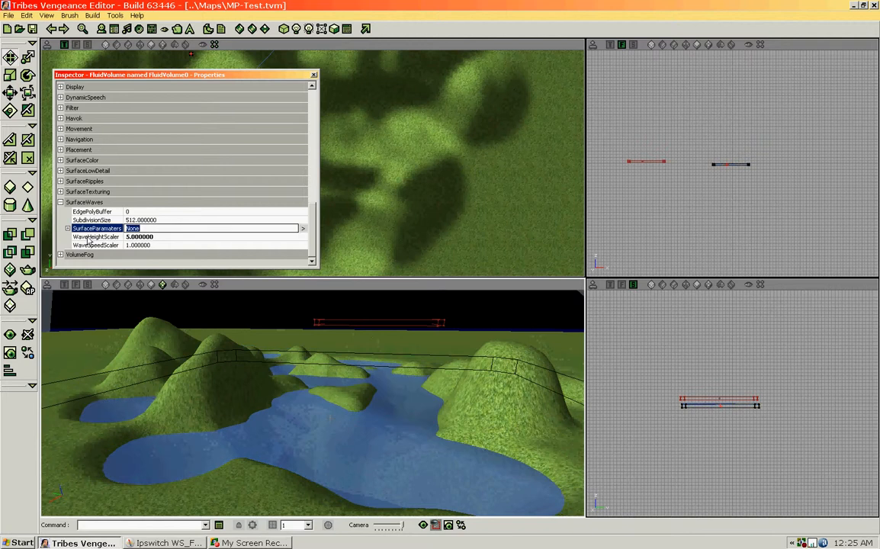
drag(293, 361, 293, 284)
mouse_move(259, 325)
mouse_down()
mouse_move(252, 308)
mouse_move(243, 325)
mouse_up()
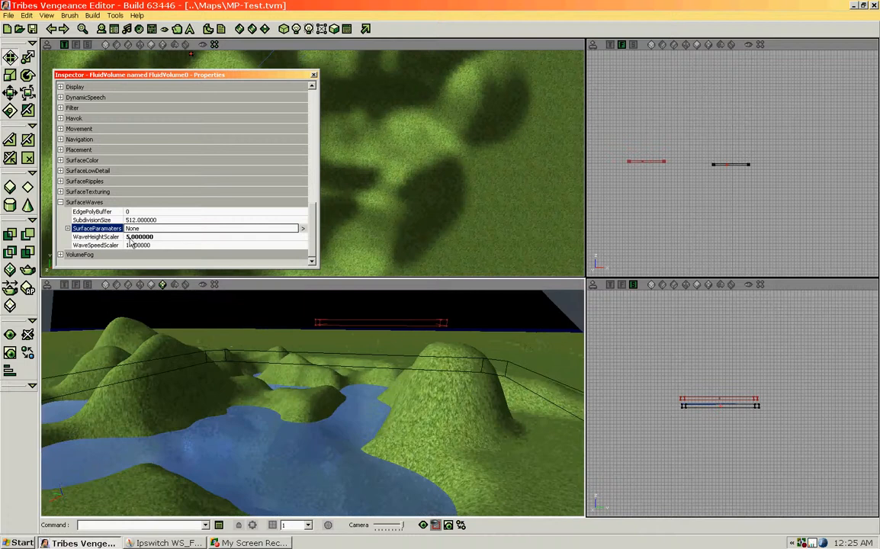
Step: Set the fluid volume's WaveHeightScaler to 2 and check the pools
click(64, 238)
text(2)
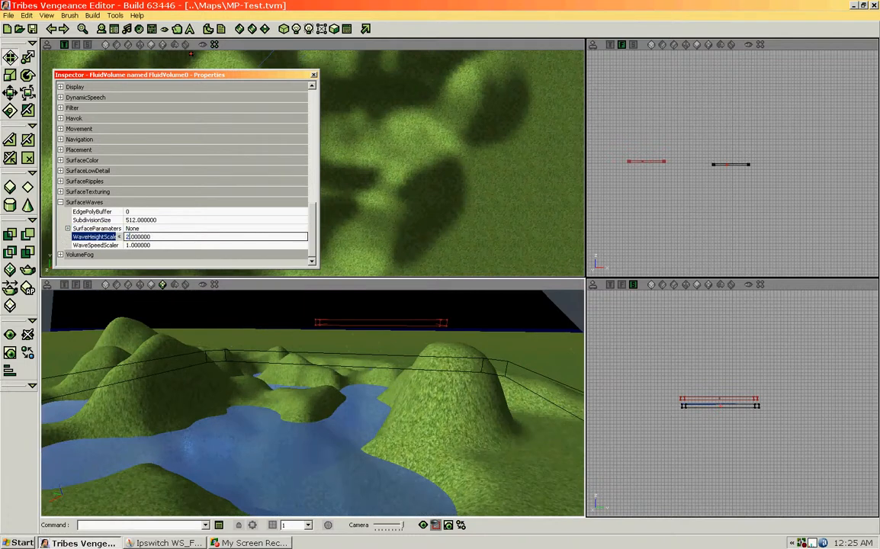
key(Up)
mouse_move(289, 450)
mouse_down()
mouse_move(281, 441)
mouse_move(289, 447)
mouse_up()
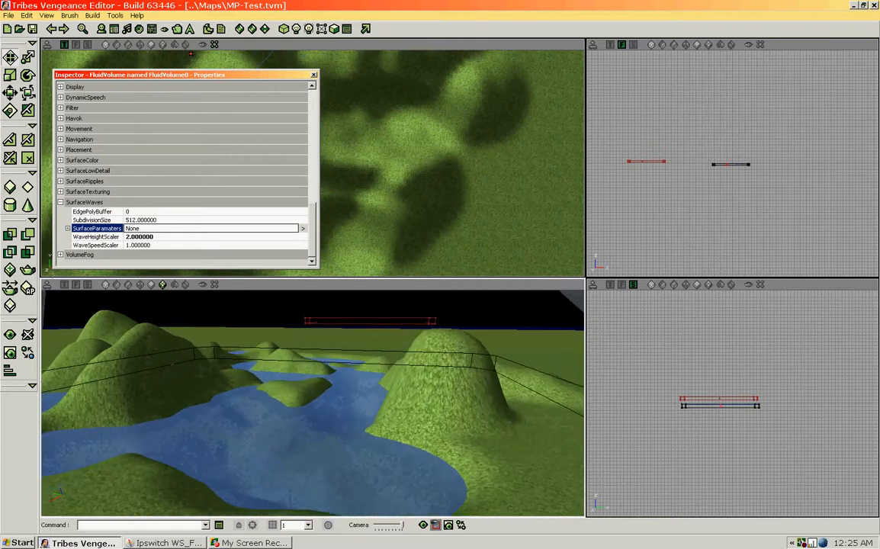
Step: Set the fluid volume's WaveSpeedScaler to 10 and watch the wave motion
click(128, 246)
click(126, 246)
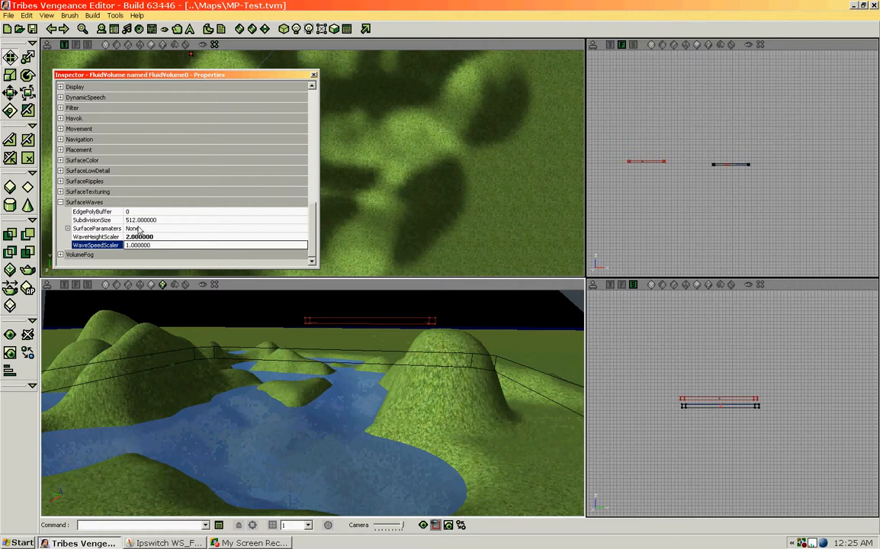
text(0)
click(138, 236)
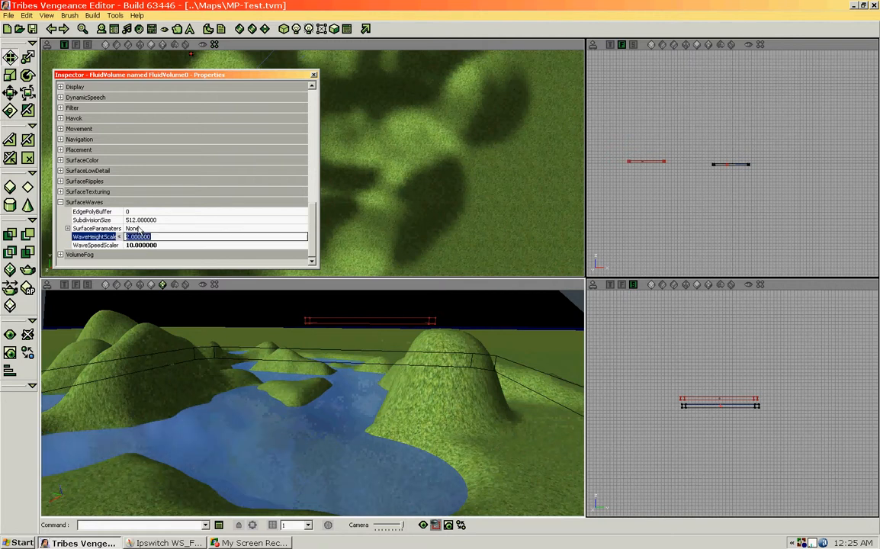
drag(280, 427, 263, 328)
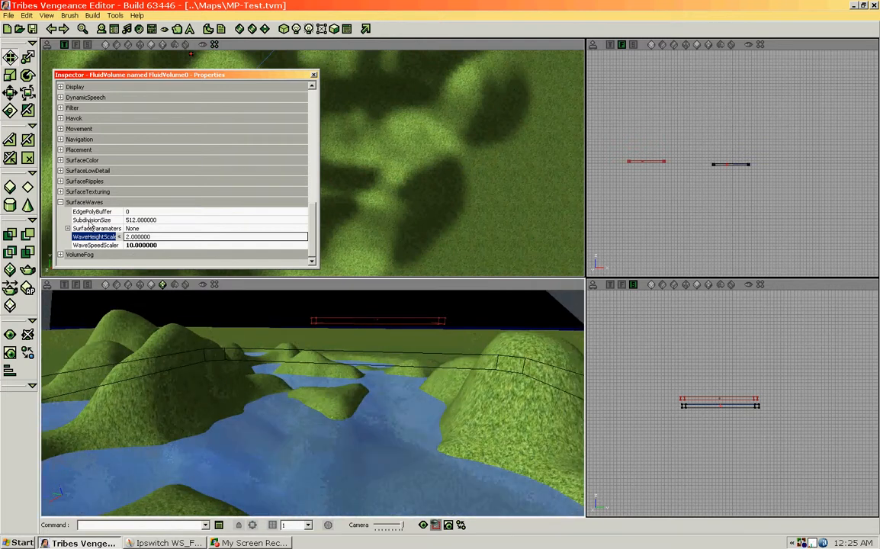
Step: Collapse SurfaceWaves and expand the fluid volume's SurfaceRipples properties
click(61, 202)
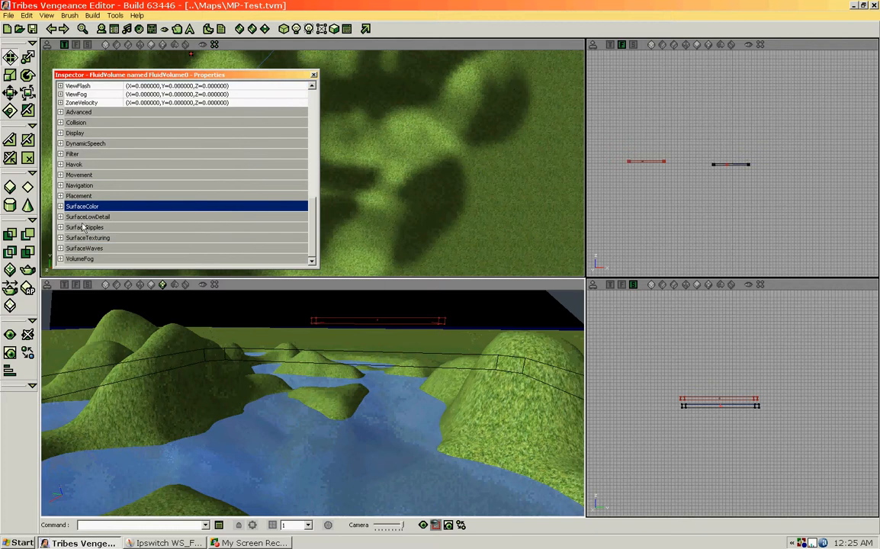
click(60, 227)
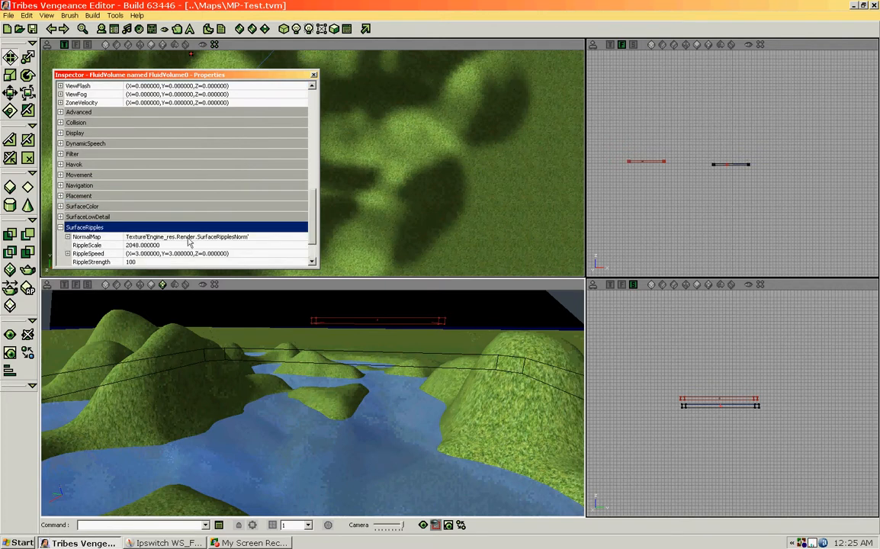
scroll(196, 255, down, 2)
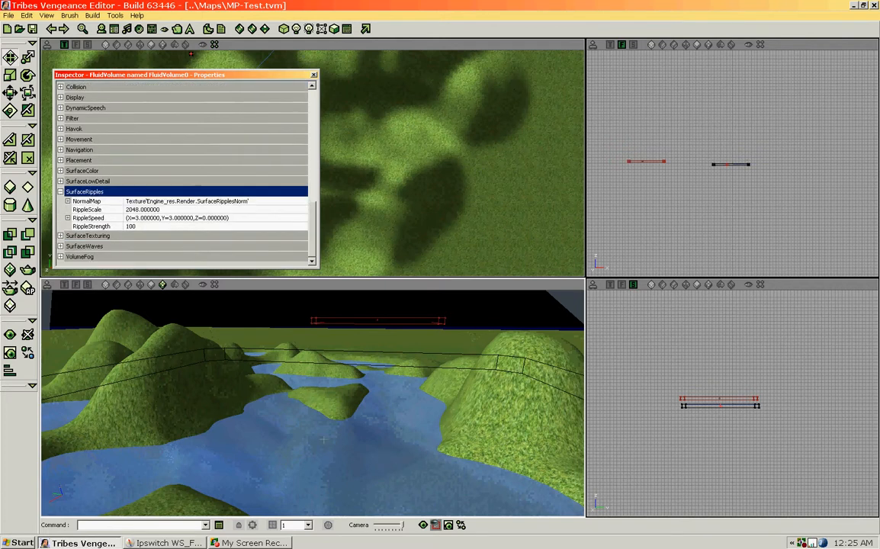
drag(231, 356, 251, 379)
Step: Raise the fluid volume's RippleStrength to 173 and look over the water surface
click(94, 226)
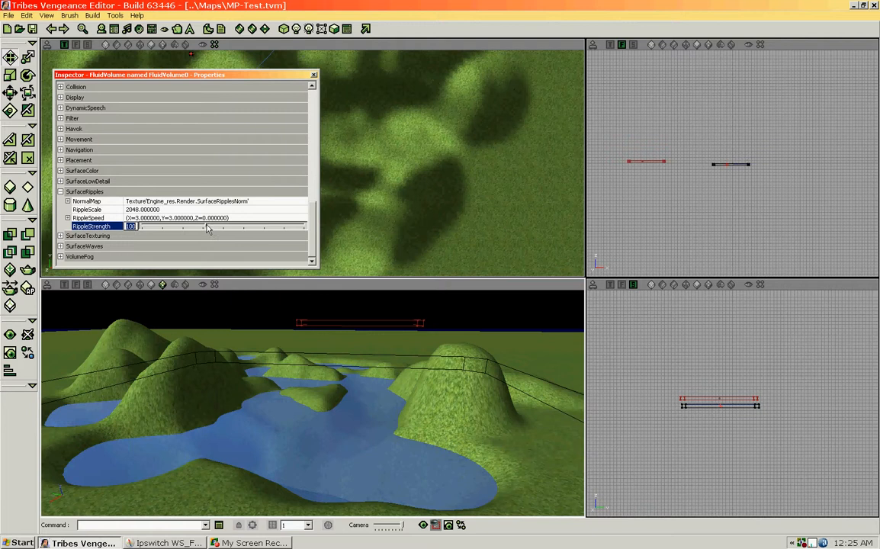
drag(206, 228, 254, 229)
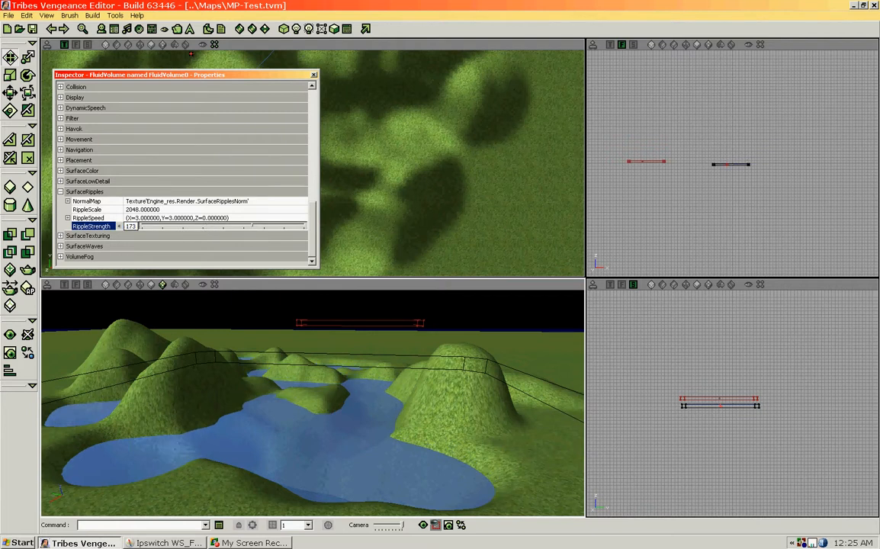
drag(305, 404, 309, 381)
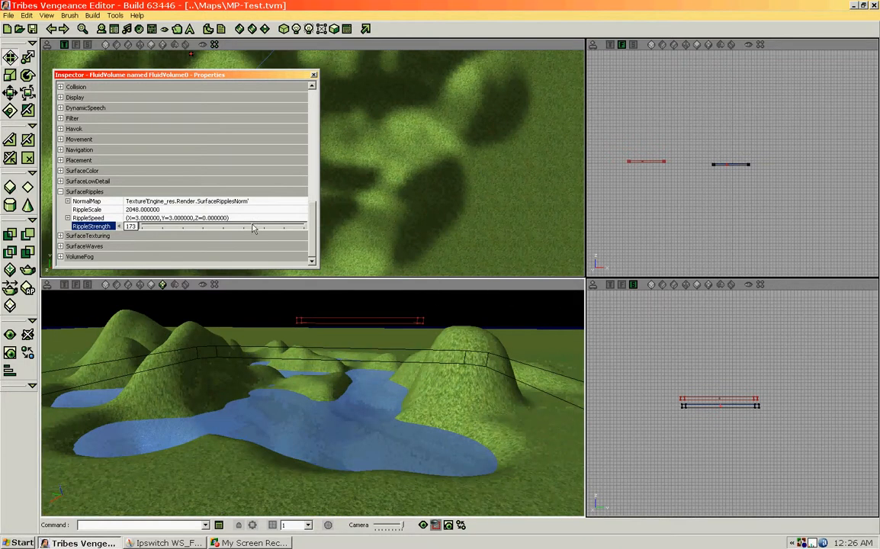
Step: Raise the fluid volume's RippleStrength to its maximum of 255
drag(254, 227, 305, 227)
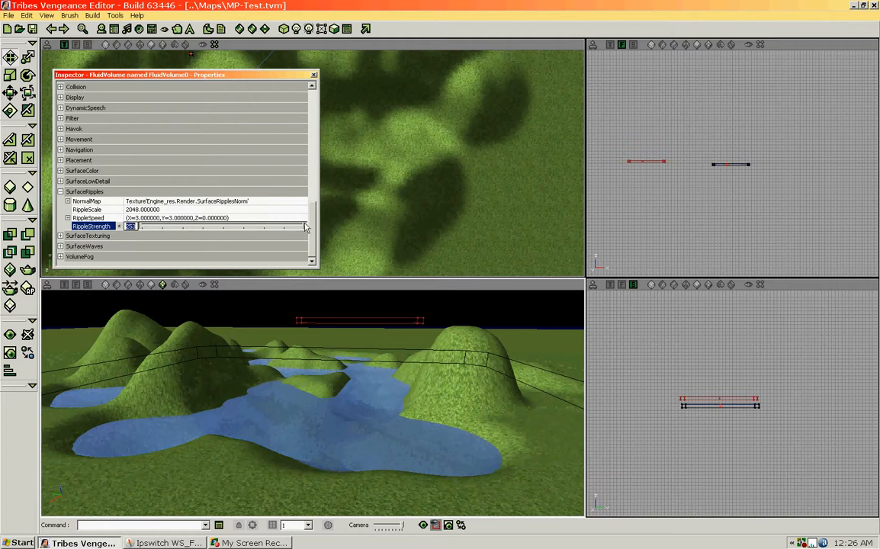
click(305, 226)
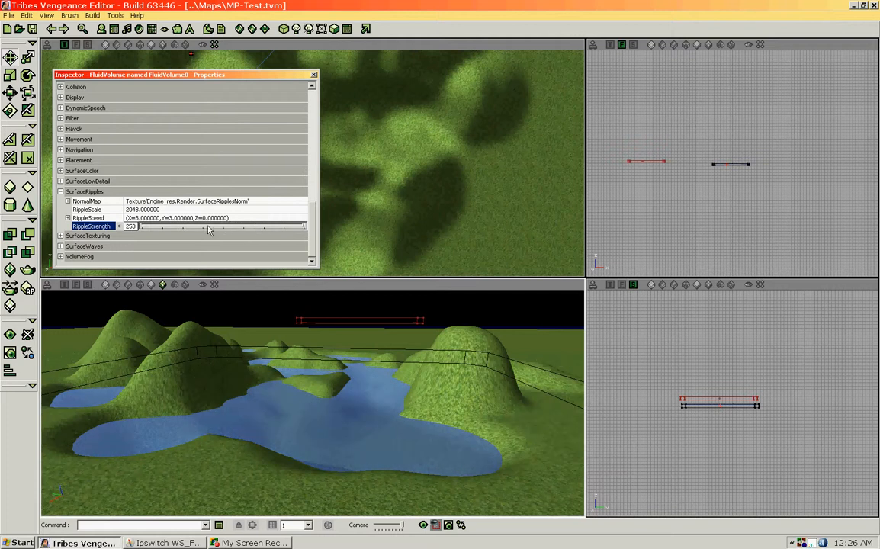
drag(304, 226, 308, 226)
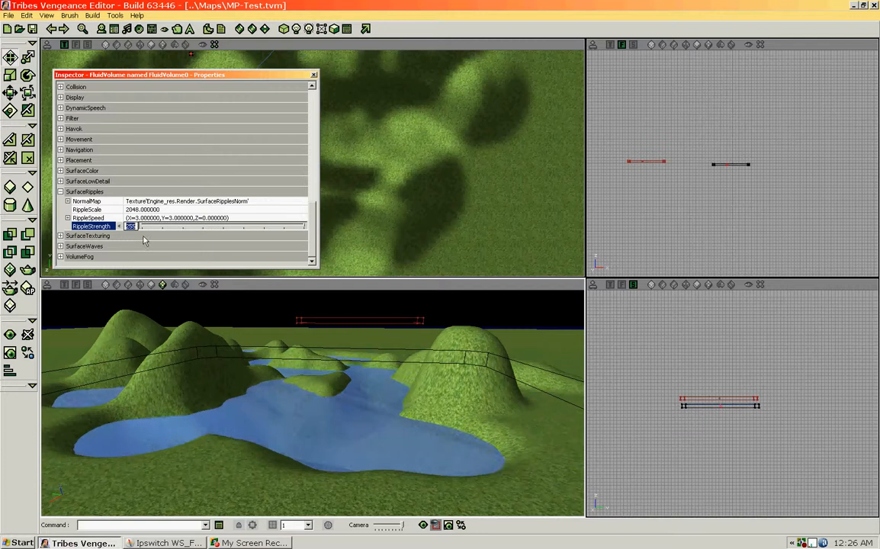
Step: Set the X and Y components of the fluid volume's RippleSpeed to 10
drag(221, 374, 224, 309)
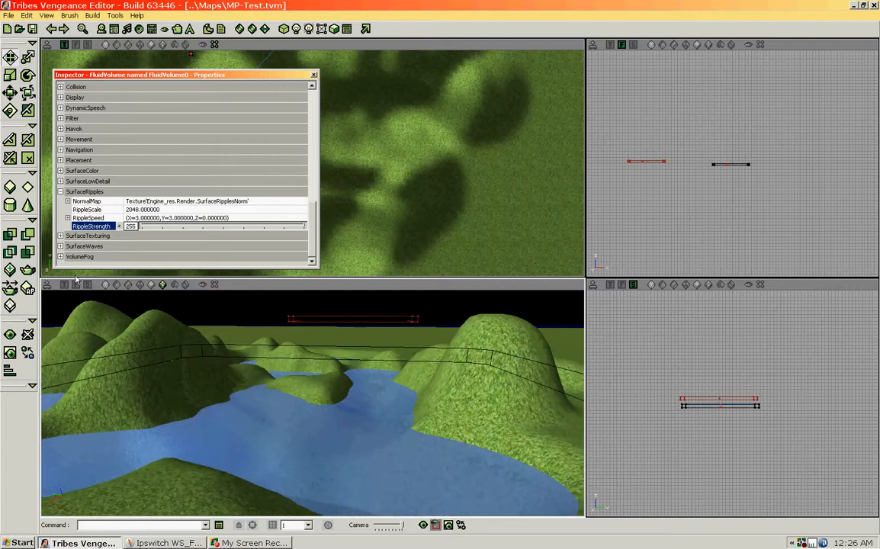
click(68, 219)
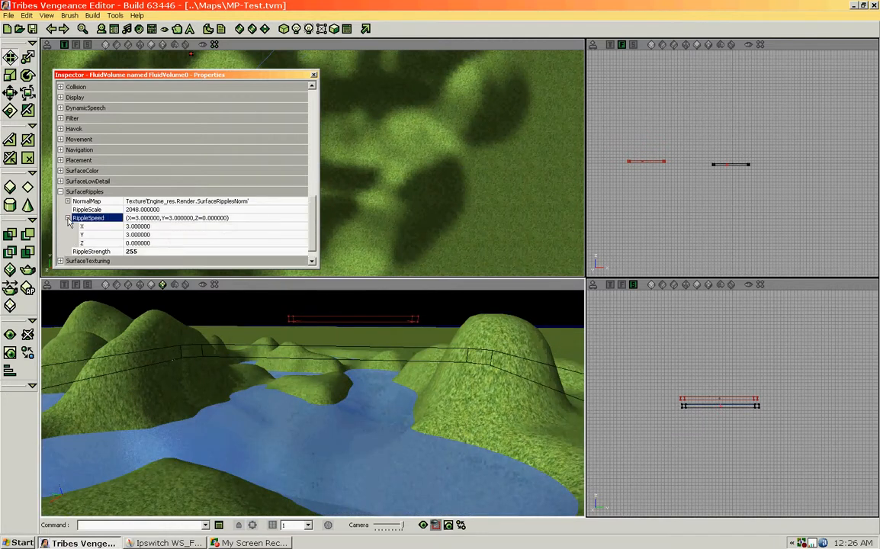
click(127, 226)
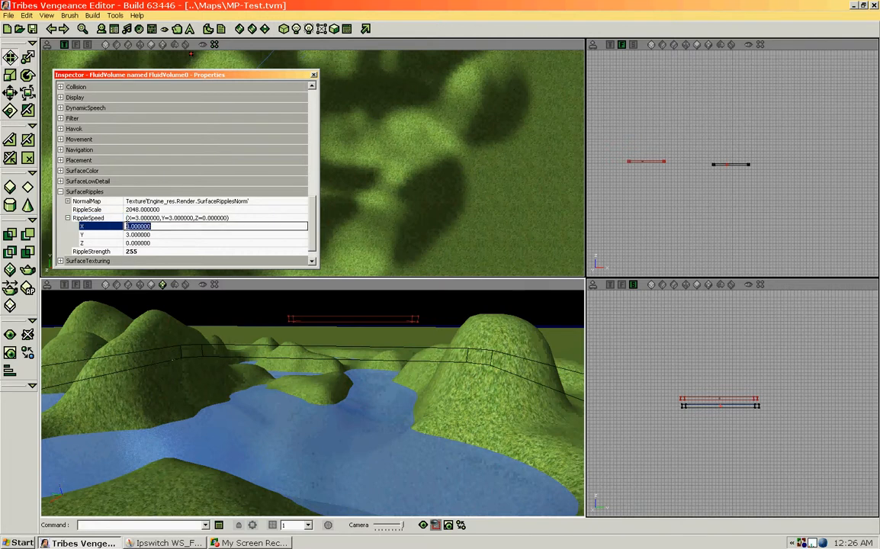
text(10)
key(Tab)
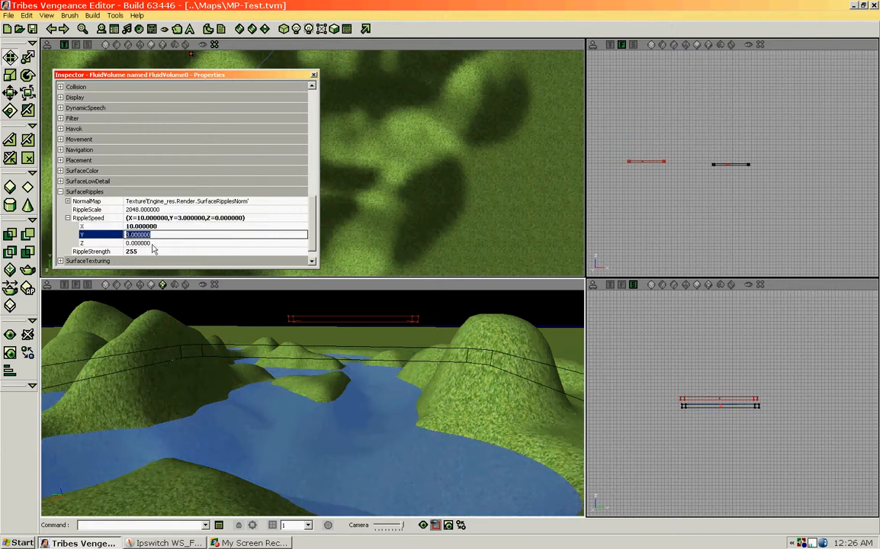
text(10)
key(Tab)
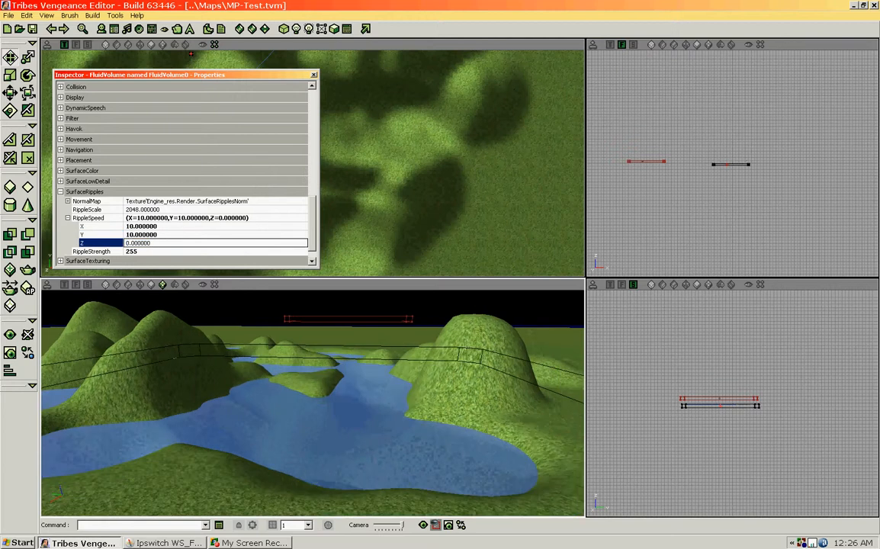
Step: Set the Z component of the fluid volume's RippleSpeed to 10 and collapse the RippleSpeed entry
mouse_move(255, 373)
mouse_down()
mouse_move(255, 336)
mouse_move(255, 381)
mouse_move(255, 359)
mouse_move(255, 373)
mouse_up()
click(109, 243)
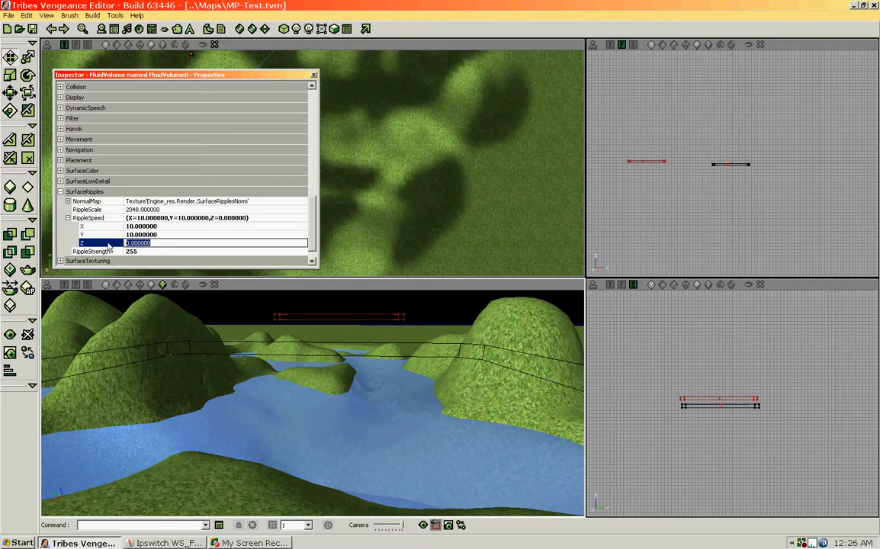
text(10)
click(110, 235)
drag(199, 397, 198, 366)
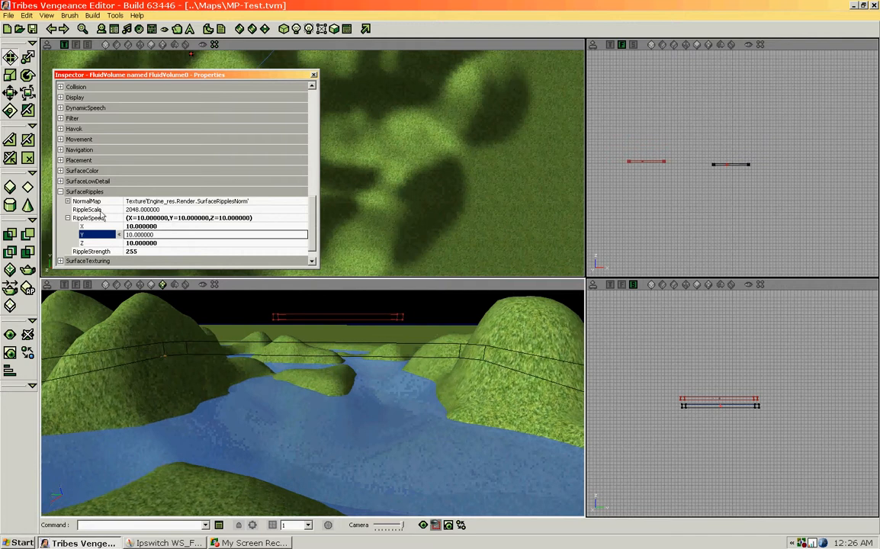
click(68, 218)
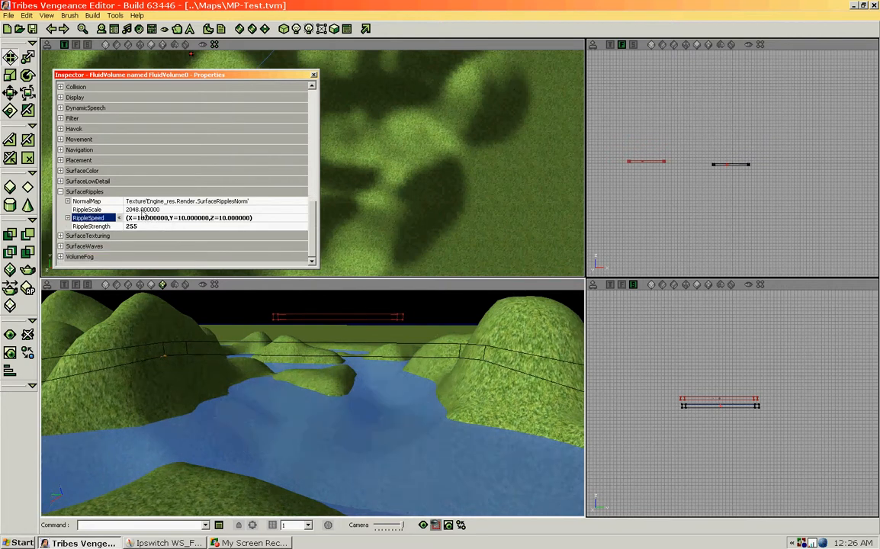
Step: Set the fluid volume's RippleScale to 1024 and look over the ripples on the water surface
click(139, 209)
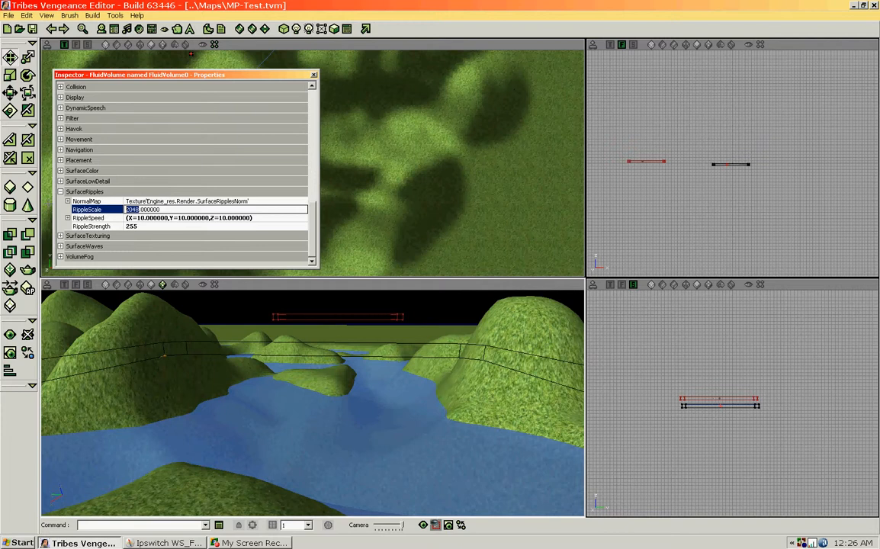
text(1024)
key(Up)
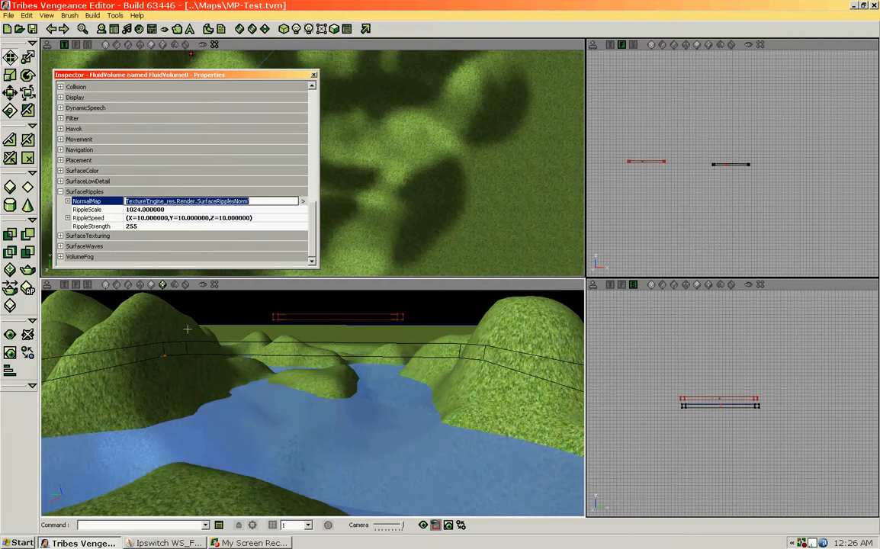
drag(245, 429, 270, 434)
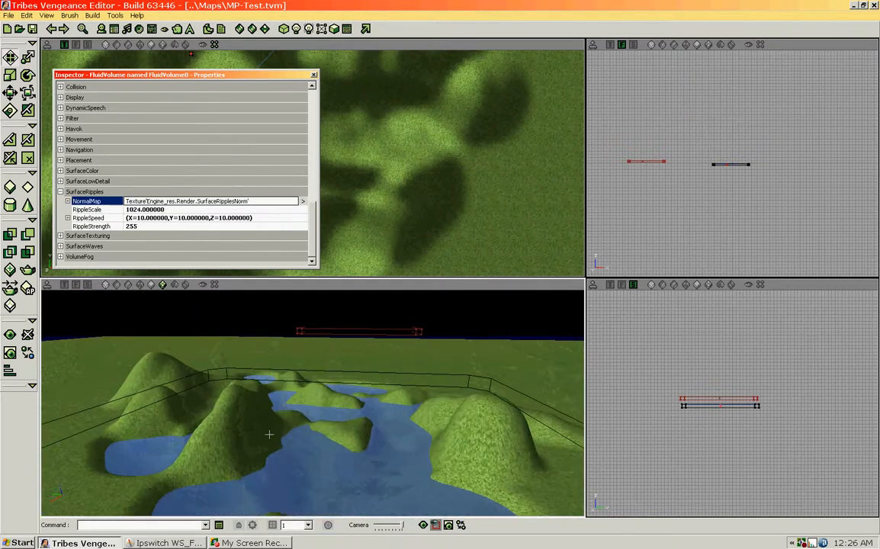
right_drag(307, 439, 306, 465)
mouse_move(305, 465)
mouse_down()
mouse_move(307, 440)
mouse_move(308, 467)
mouse_move(307, 440)
mouse_move(307, 461)
mouse_move(307, 440)
mouse_move(307, 450)
mouse_up()
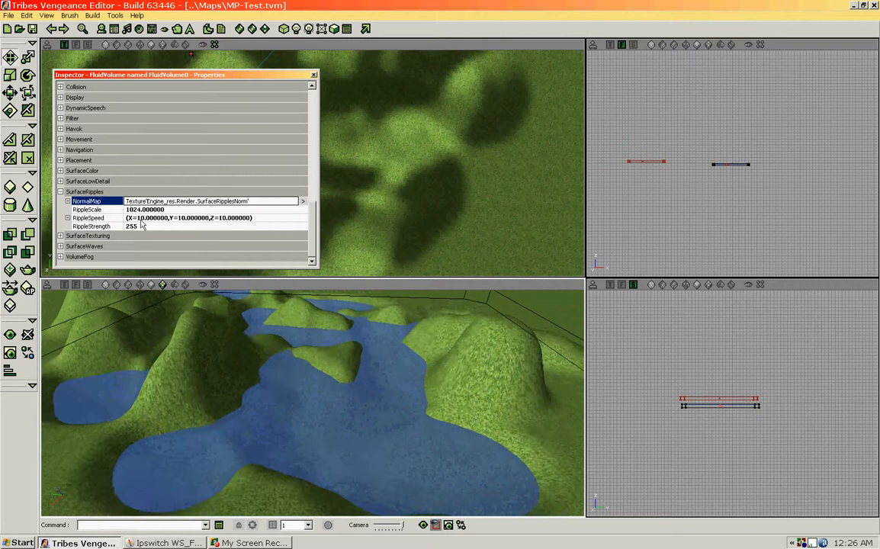
Step: Collapse SurfaceRipples and expand the fluid volume's SurfaceWaves properties to review the wave settings
click(61, 193)
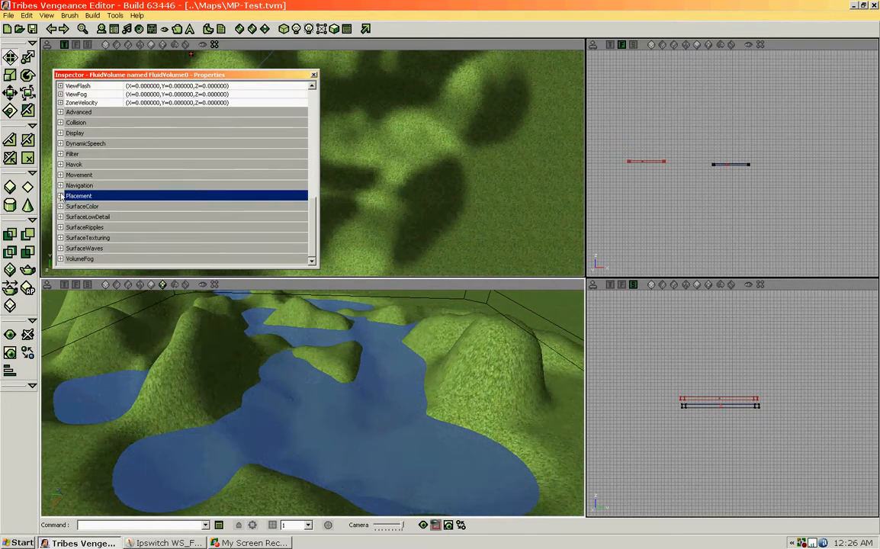
click(60, 248)
scroll(283, 212, down, 2)
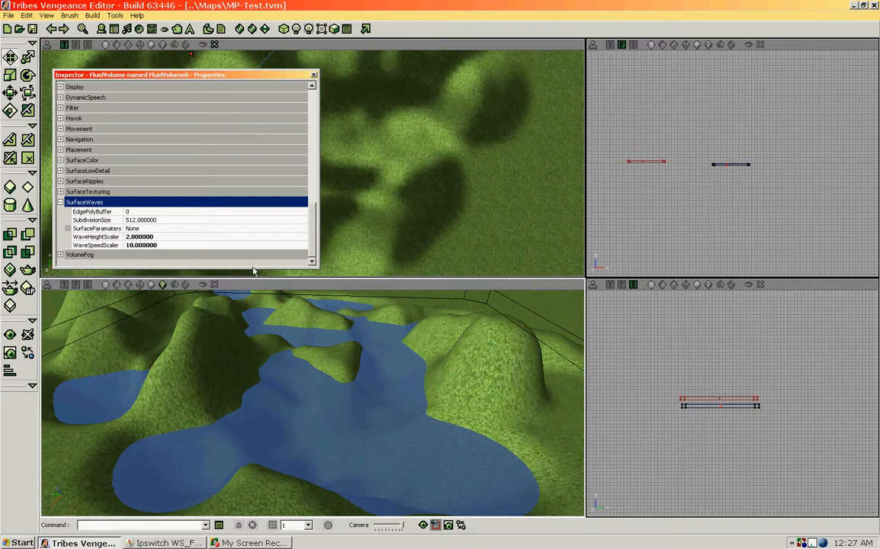
Step: Close the fluid volume's properties and examine the finished water around the hills in the perspective view
drag(334, 355, 315, 132)
click(313, 76)
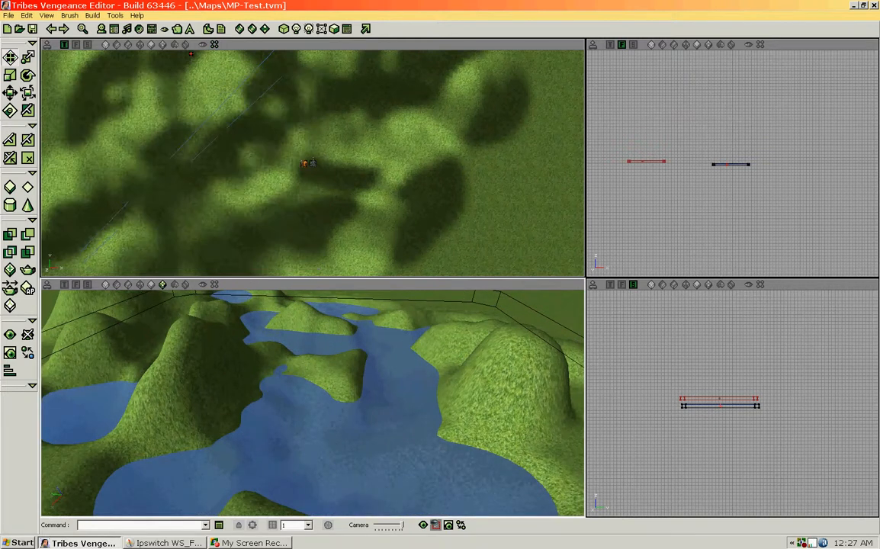
drag(377, 370, 374, 427)
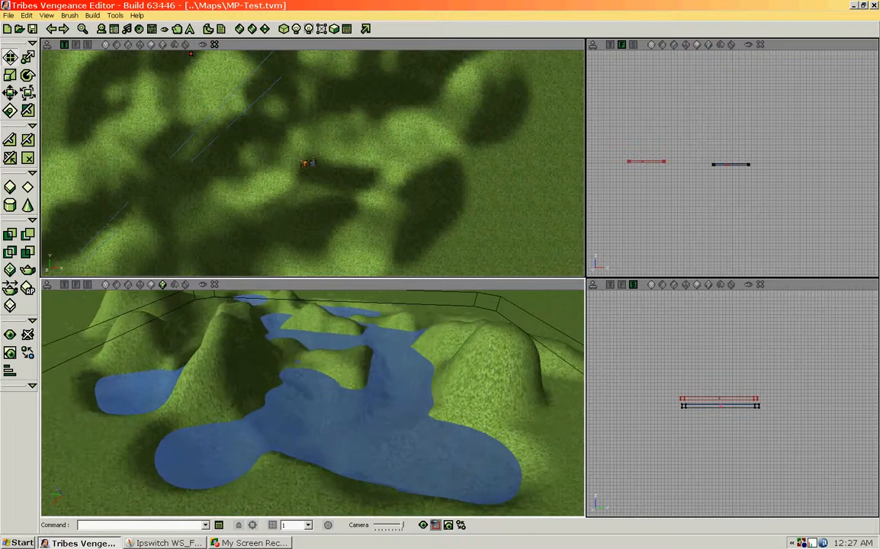
right_drag(374, 427, 373, 405)
drag(374, 404, 370, 385)
right_drag(370, 385, 370, 402)
drag(370, 402, 298, 473)
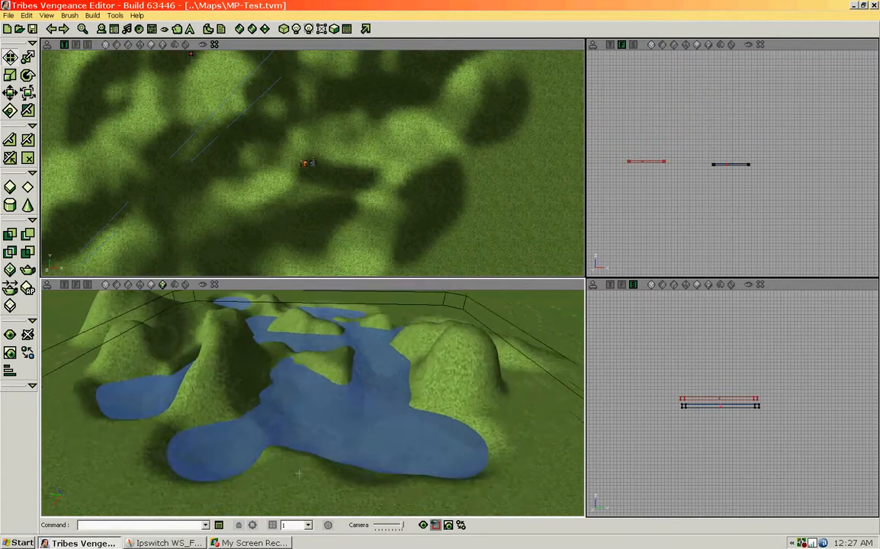